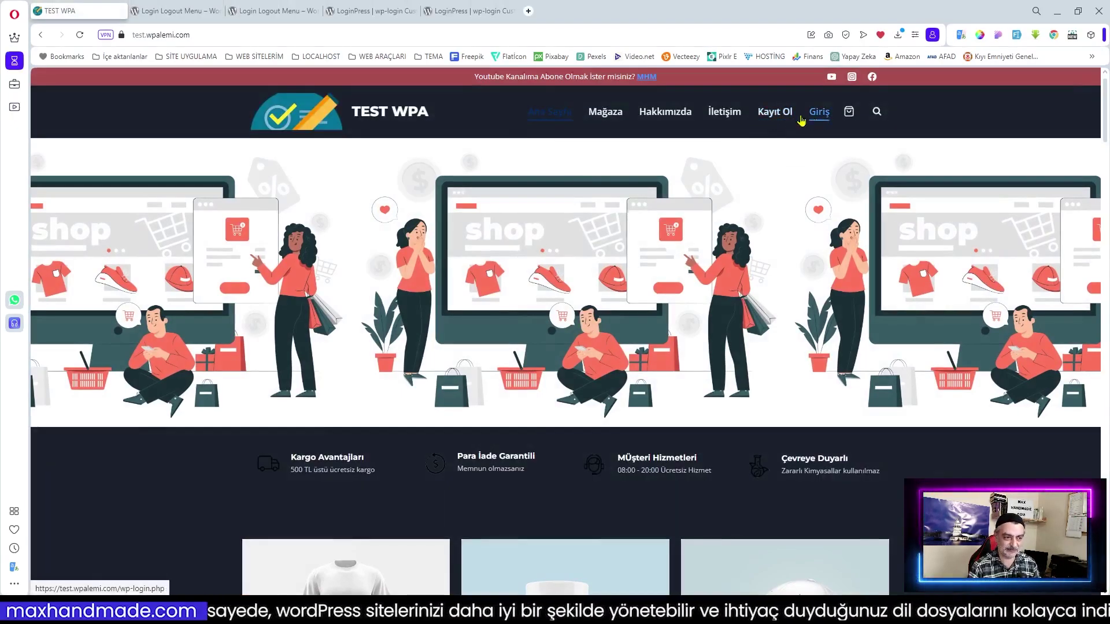
Step: Look at the Kayıt Ol registration form and the login form, ending back on the TEST WPA home page
click(776, 117)
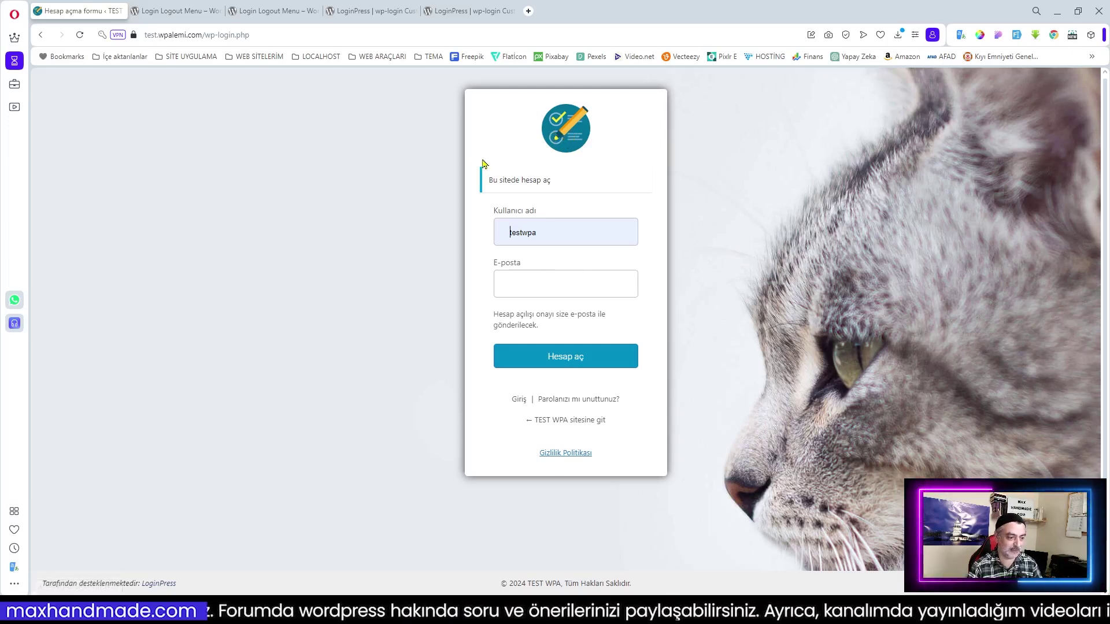
click(41, 35)
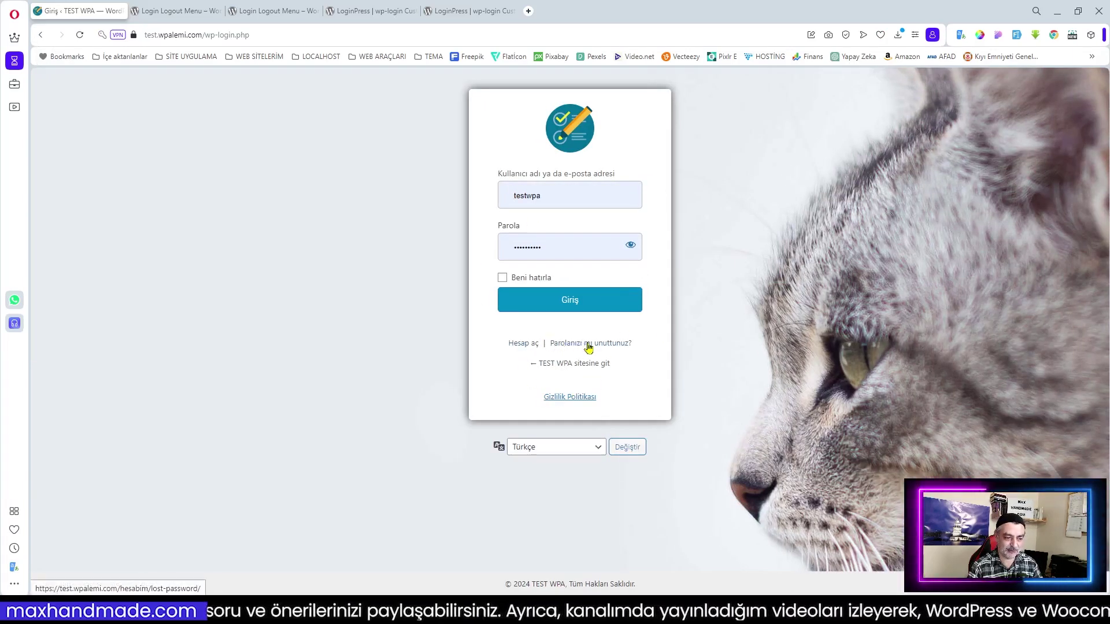
click(579, 365)
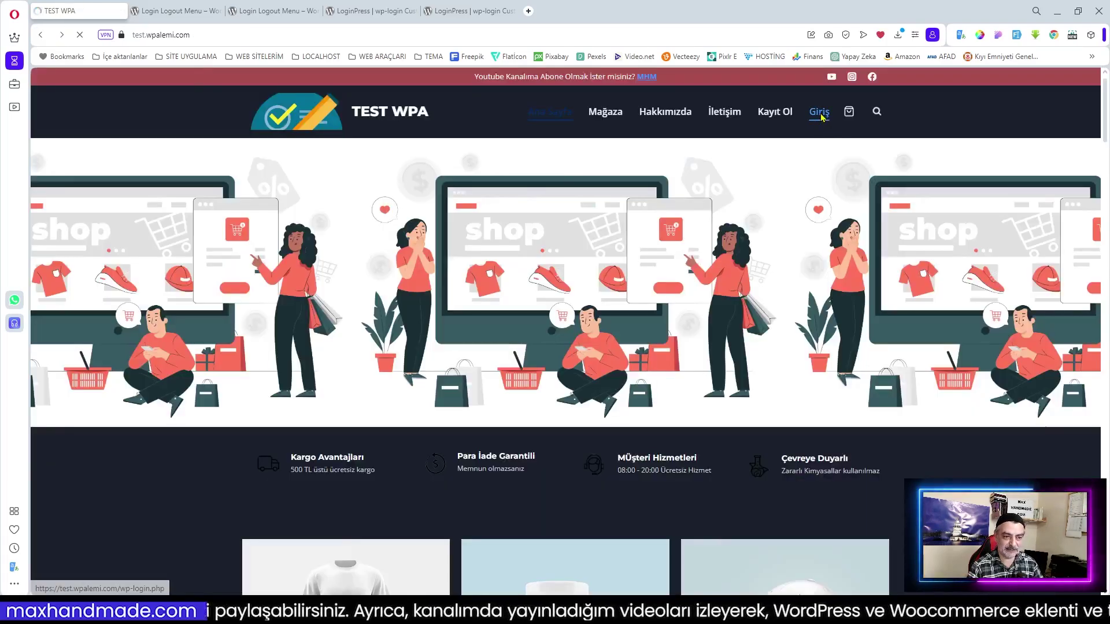
Step: Log in to TEST WPA with the prefilled credentials and open the Hesabım page from the account submenu
click(820, 113)
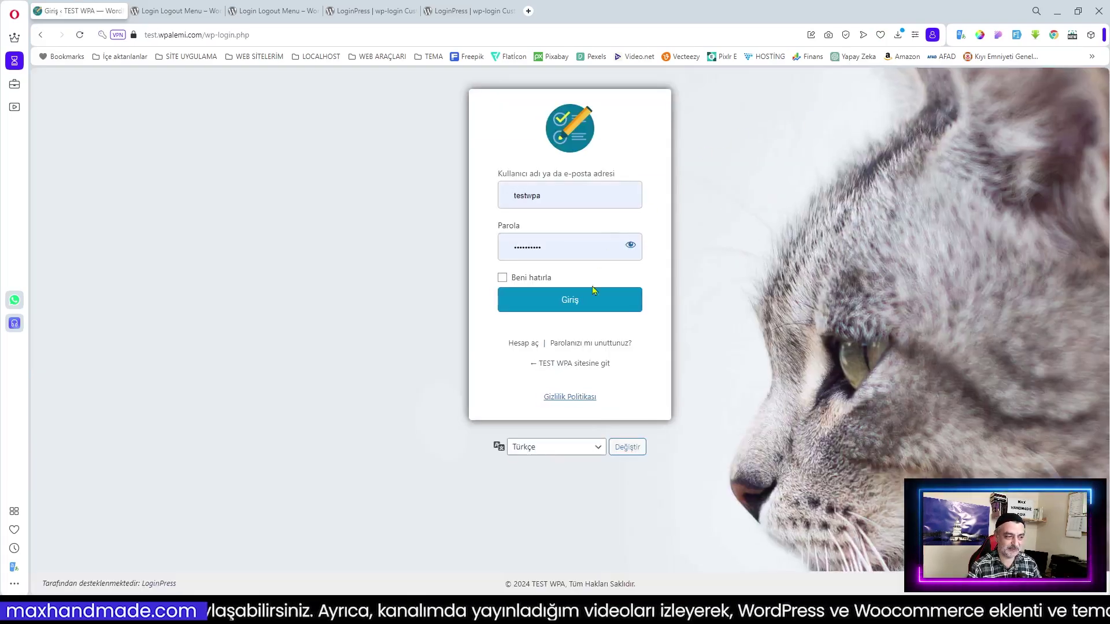
click(572, 311)
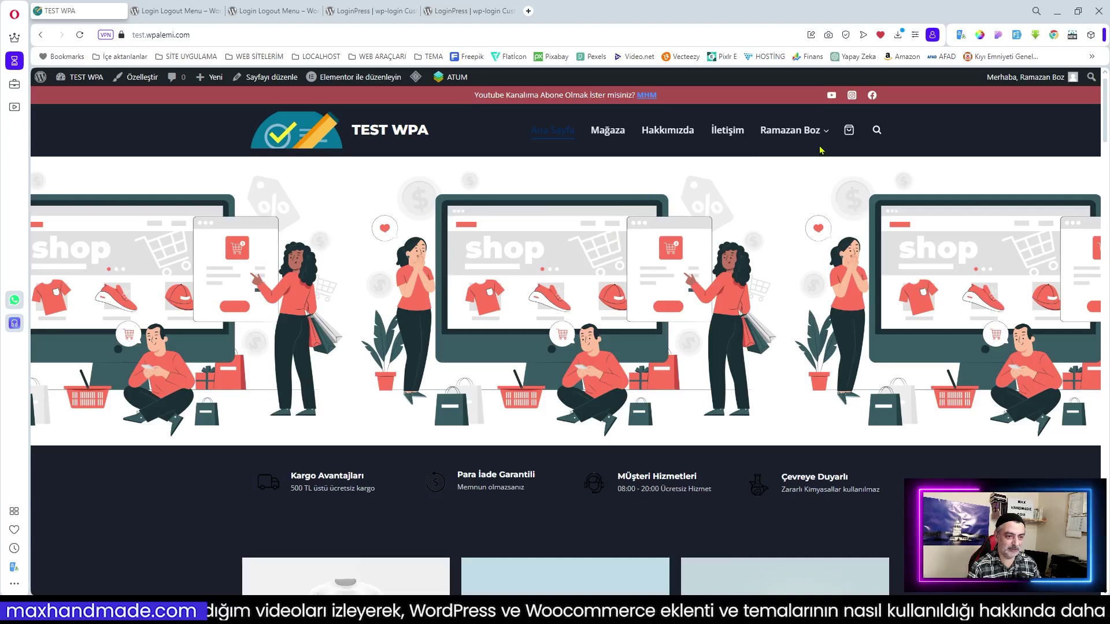
mouse_move(791, 134)
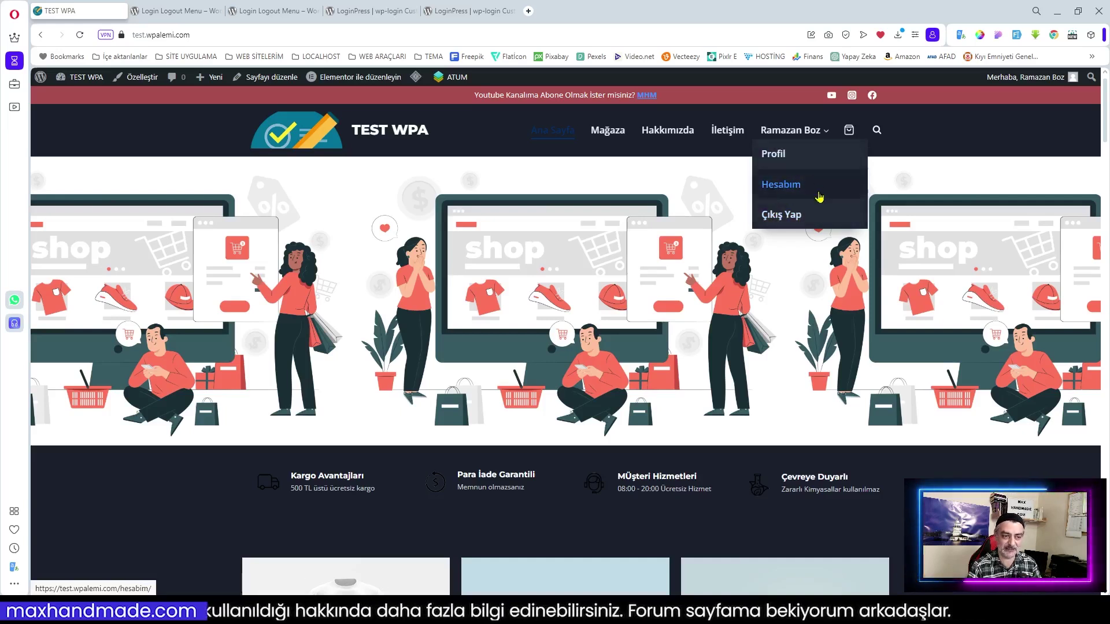
click(789, 190)
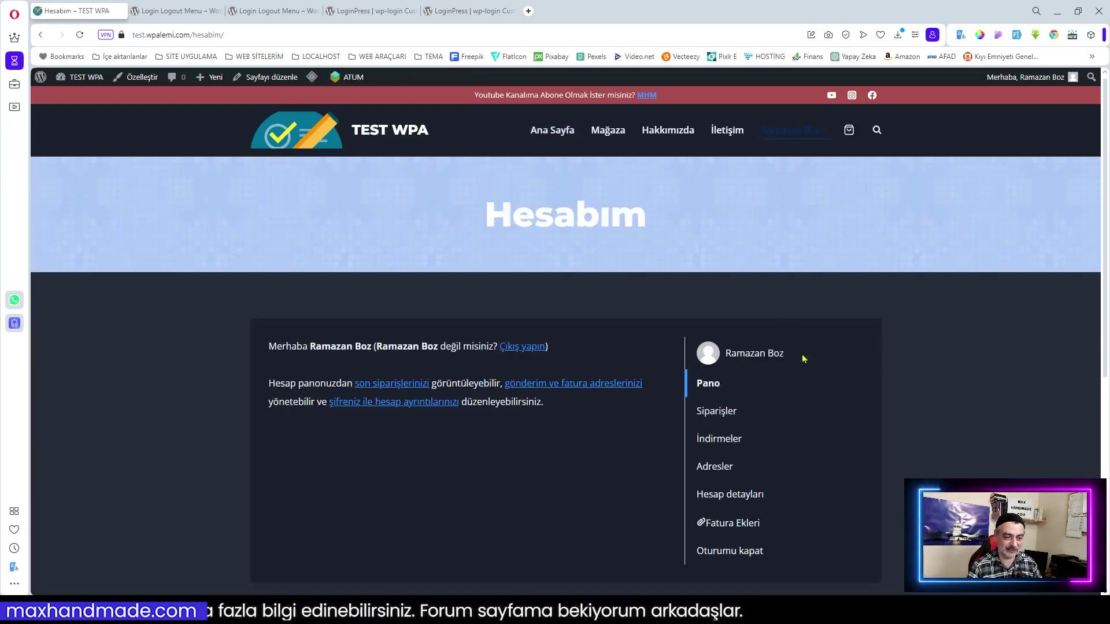
Step: Review the Hesabım page, return to Ana Sayfa, and follow the account name's own link in the site navigation
scroll(798, 339, down, 2)
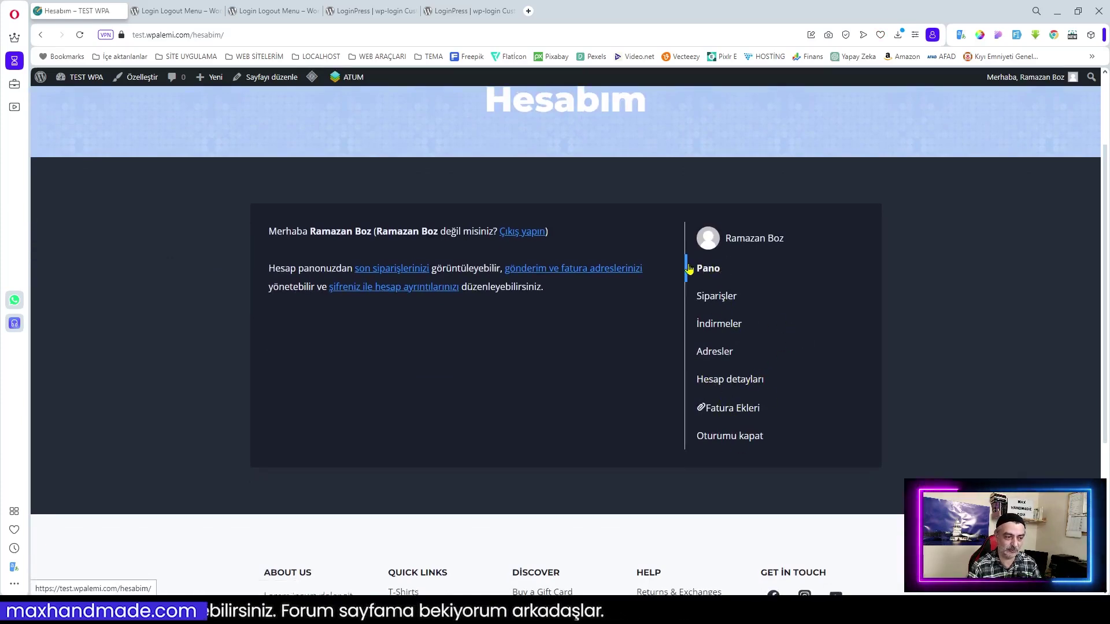
scroll(689, 269, up, 2)
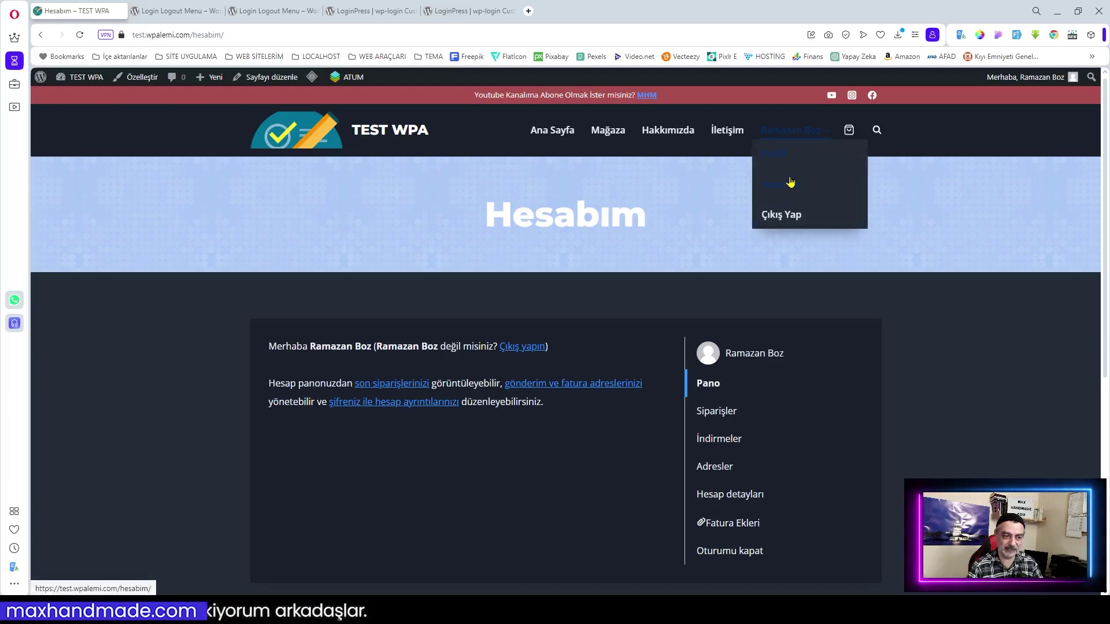
click(552, 134)
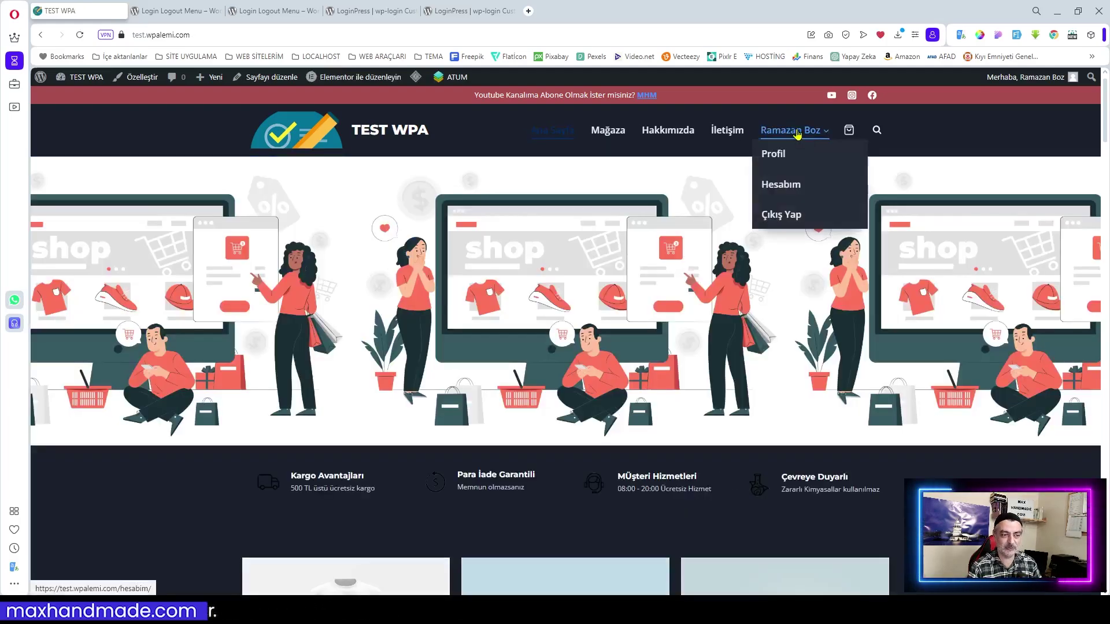
click(790, 133)
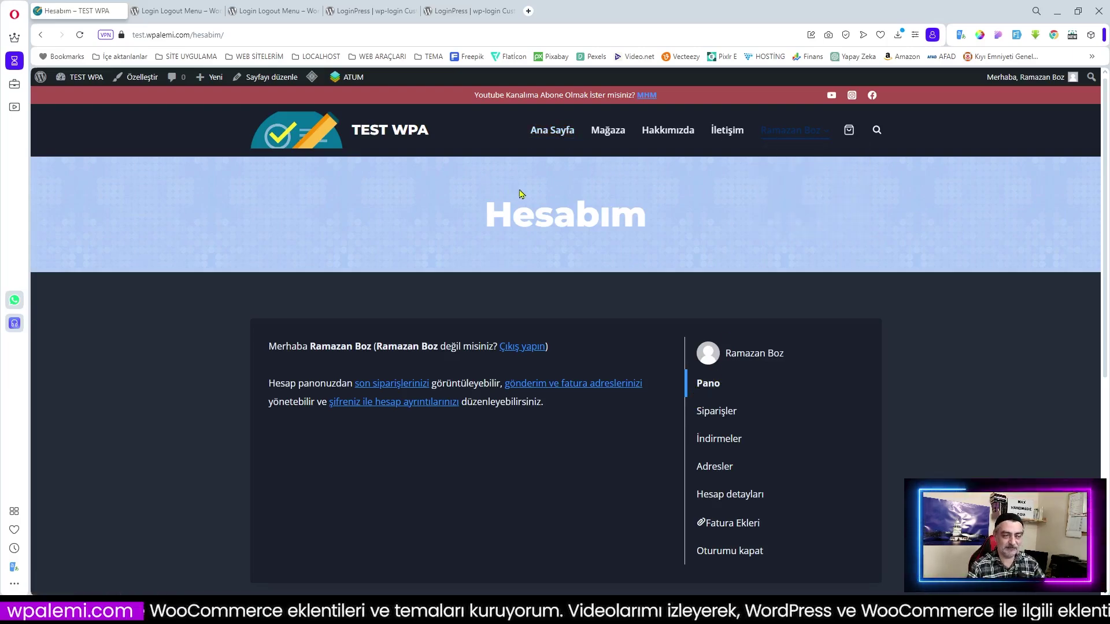
Step: Inspect the MAĞAZA WPA home page and its default WordPress login page, then return to the TEST WPA workspace
click(14, 107)
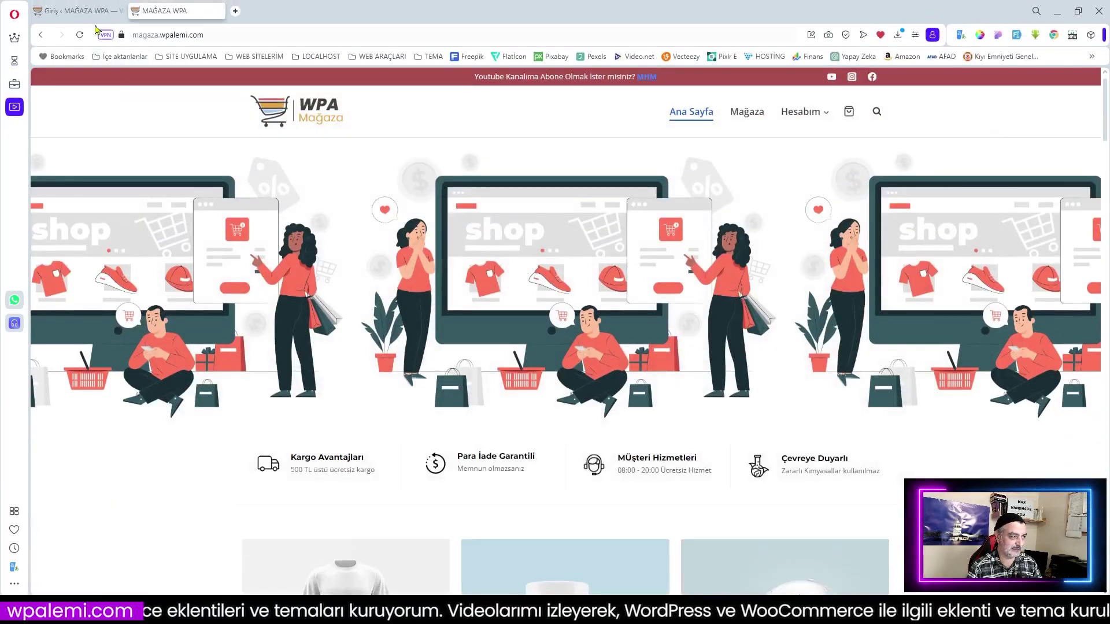
click(87, 11)
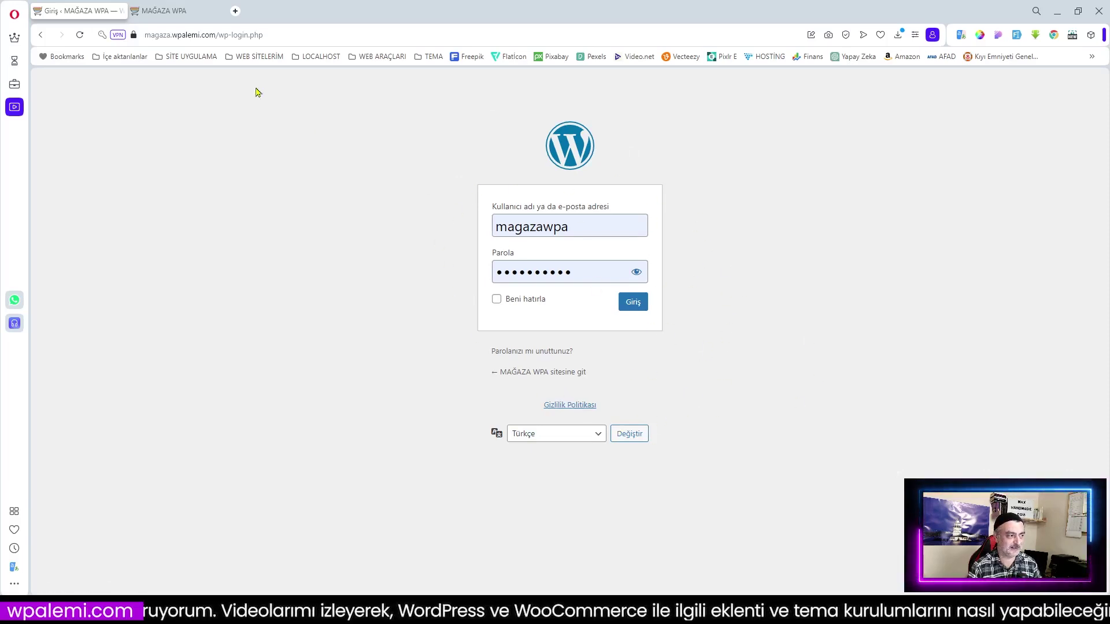
click(15, 60)
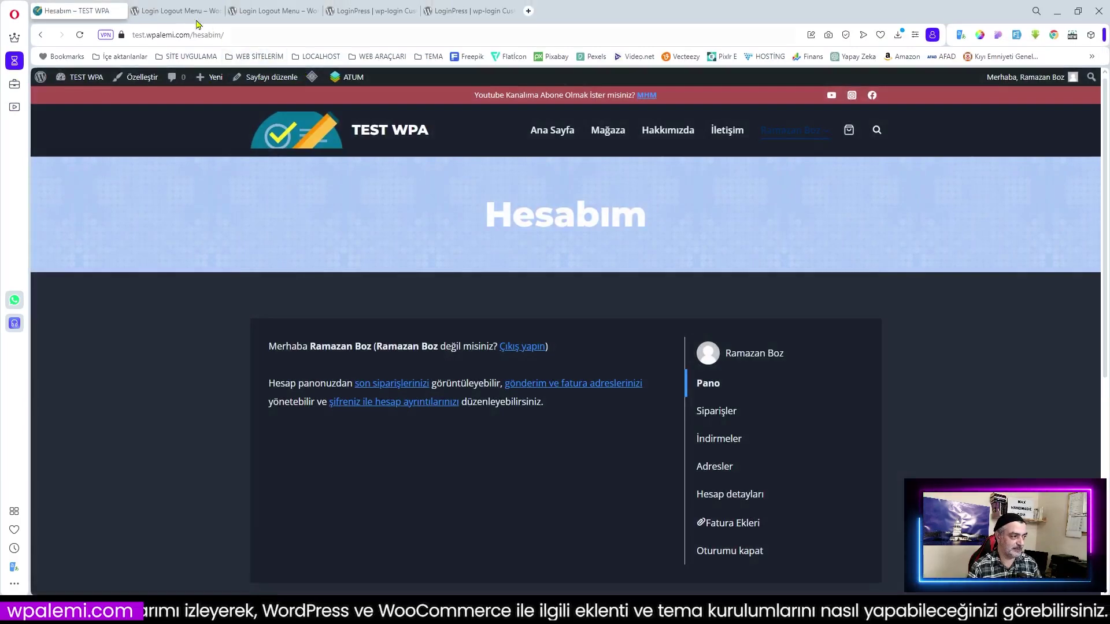
Step: Examine the Login Logout Menu plugin page and its Turkish translation, covering the description, shortcodes, version details and ratings
click(181, 11)
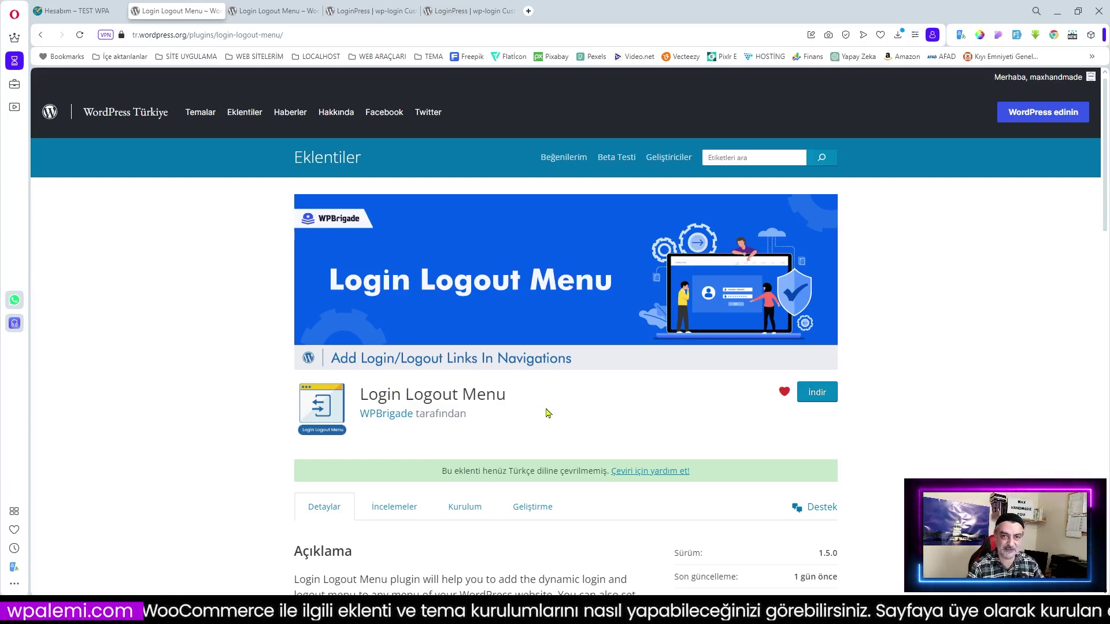
click(263, 10)
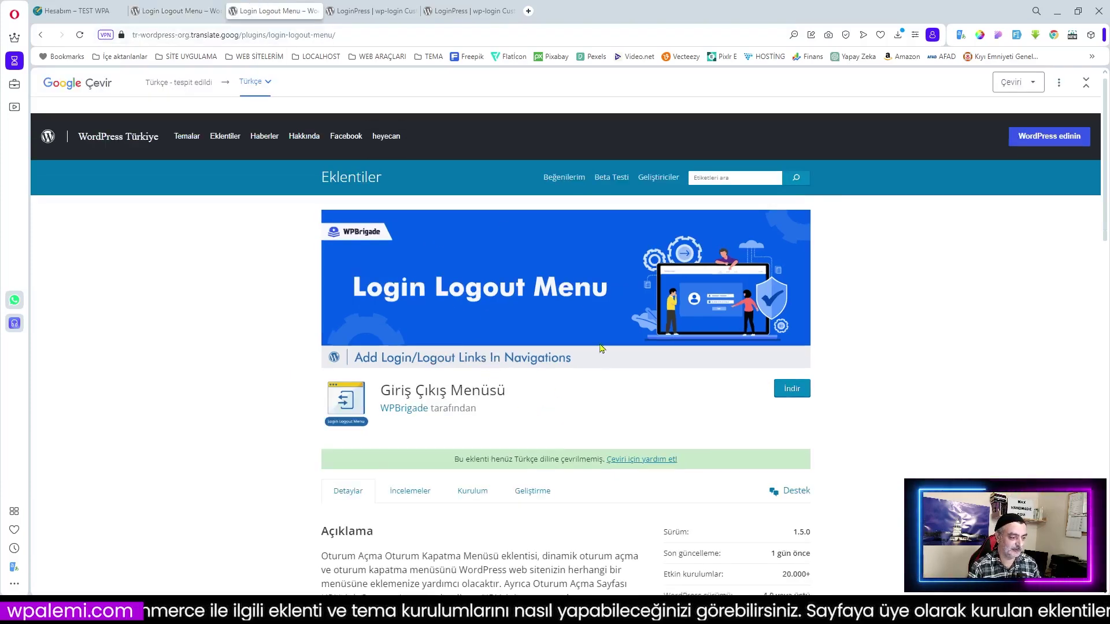
scroll(576, 399, down, 7)
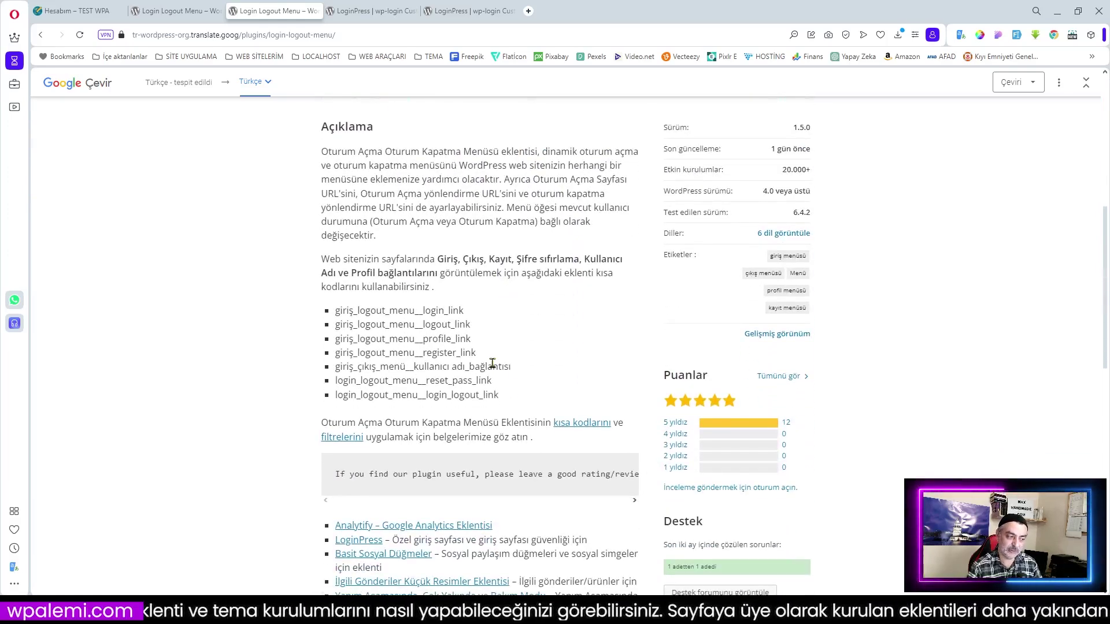
mouse_move(387, 333)
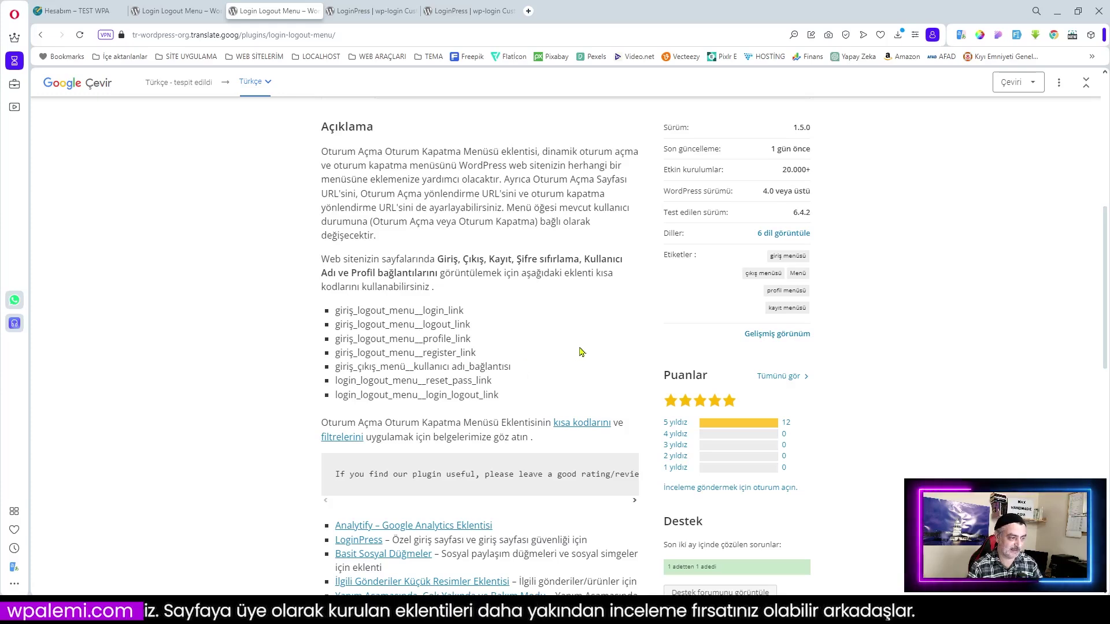
scroll(591, 355, up, 3)
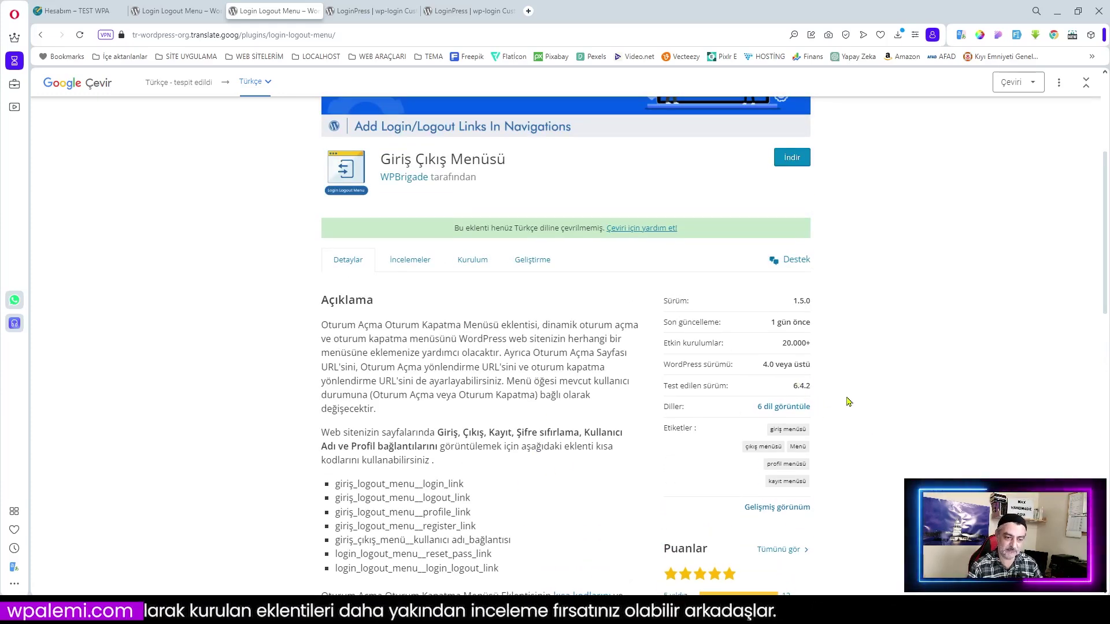
drag(794, 385, 814, 390)
click(813, 399)
scroll(788, 432, down, 3)
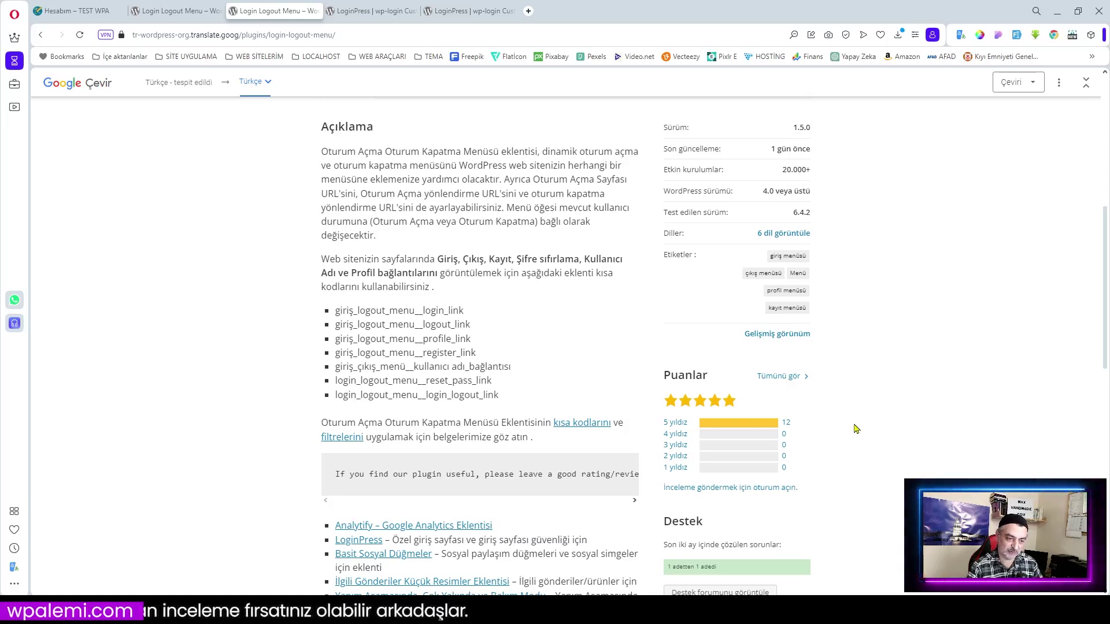
scroll(860, 430, down, 3)
scroll(860, 430, up, 6)
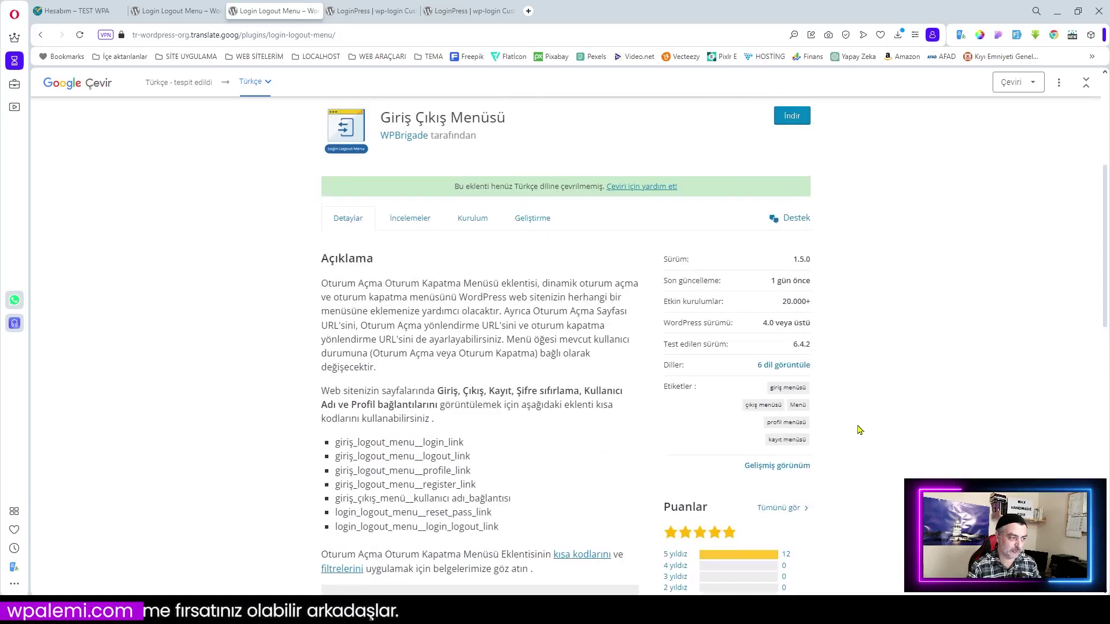
Step: Examine the LoginPress plugin page on WordPress.org, covering its name, description, compatibility details, ratings, add-ons and features
click(359, 10)
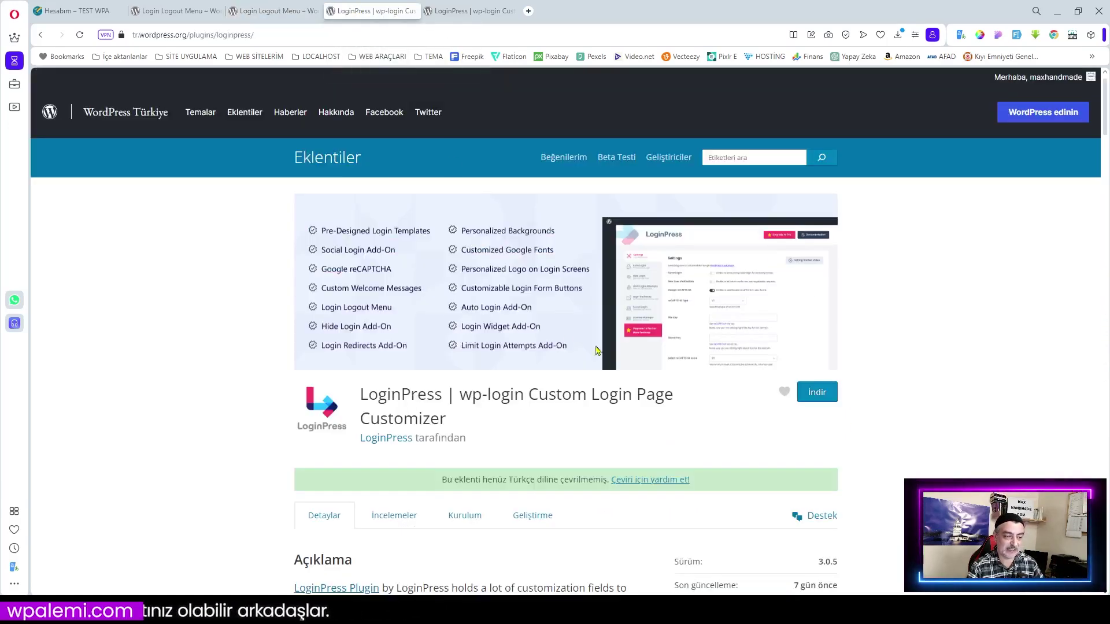
scroll(673, 366, down, 2)
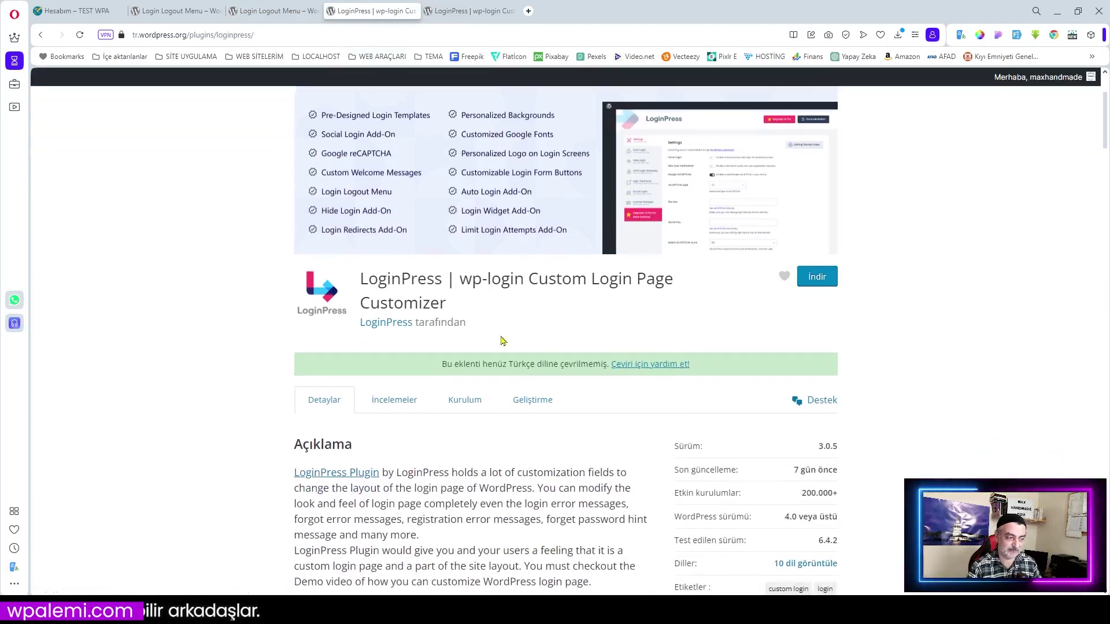
drag(361, 274, 449, 307)
scroll(757, 419, down, 2)
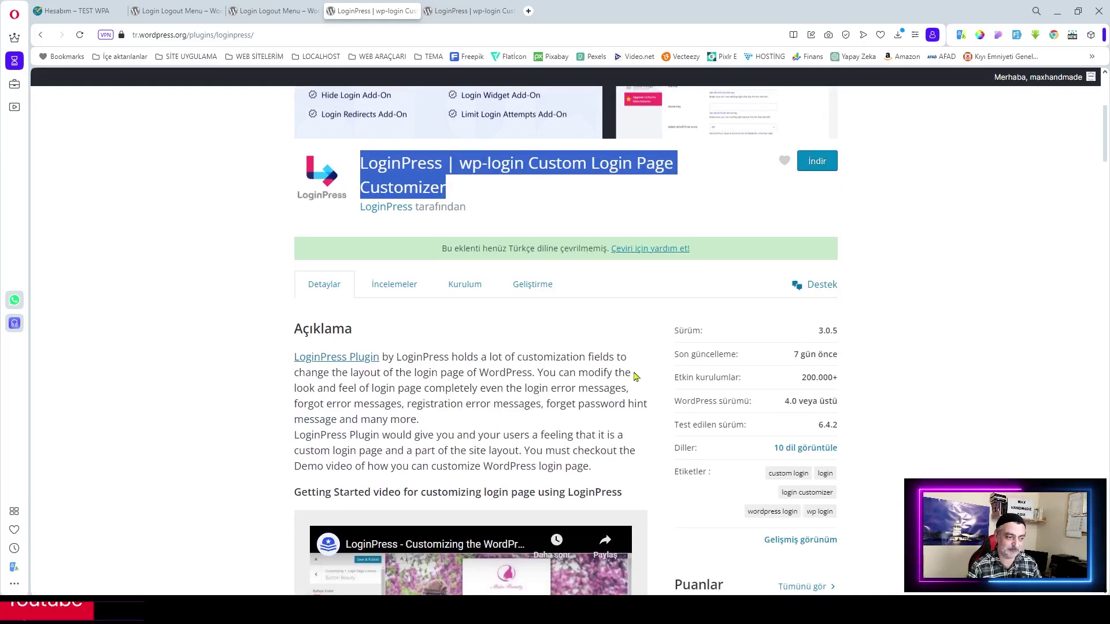
scroll(636, 373, up, 2)
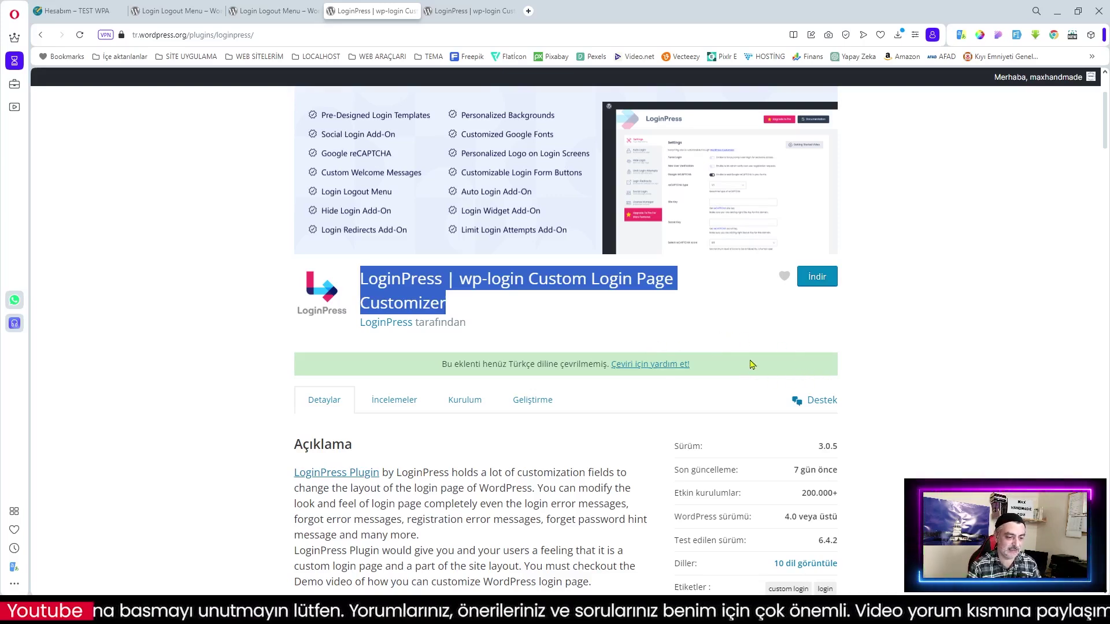
scroll(874, 464, down, 4)
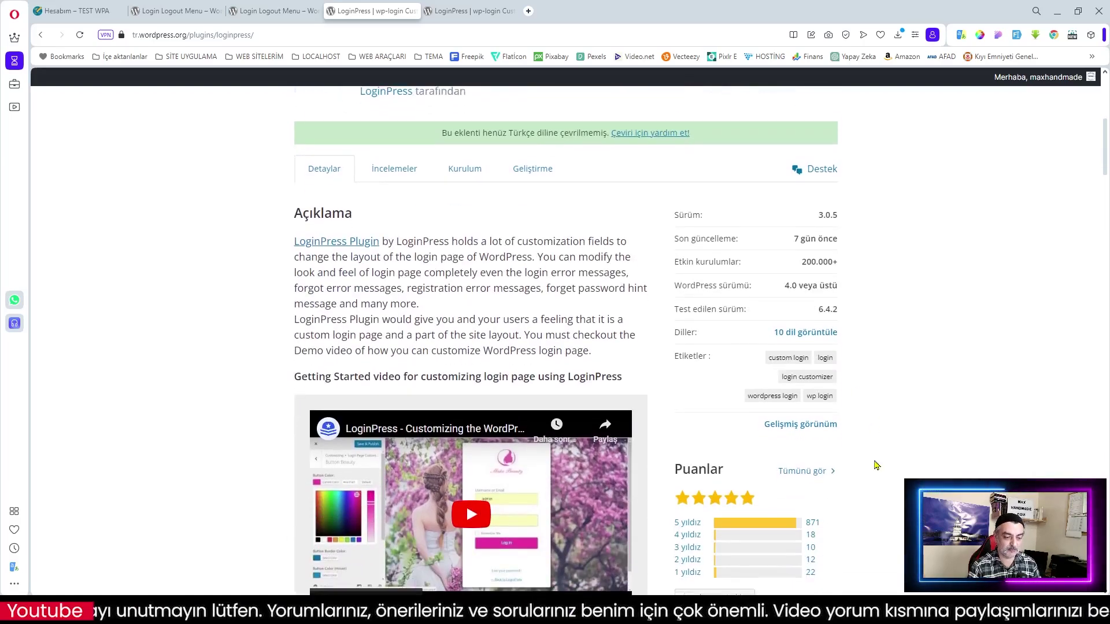
scroll(867, 383, down, 2)
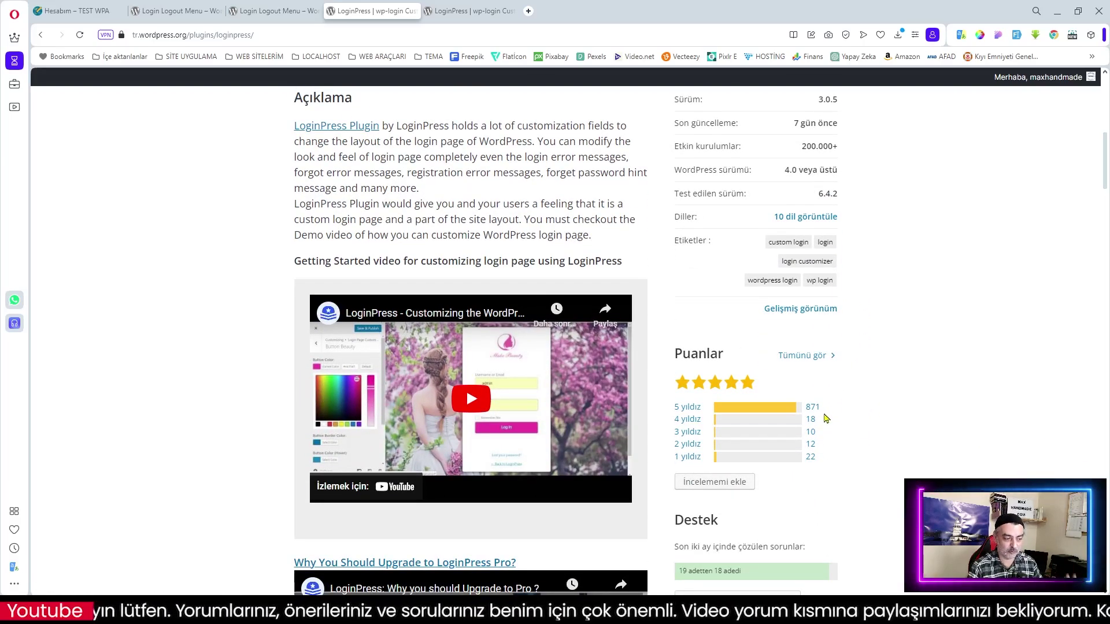
scroll(575, 458, down, 9)
scroll(575, 458, down, 3)
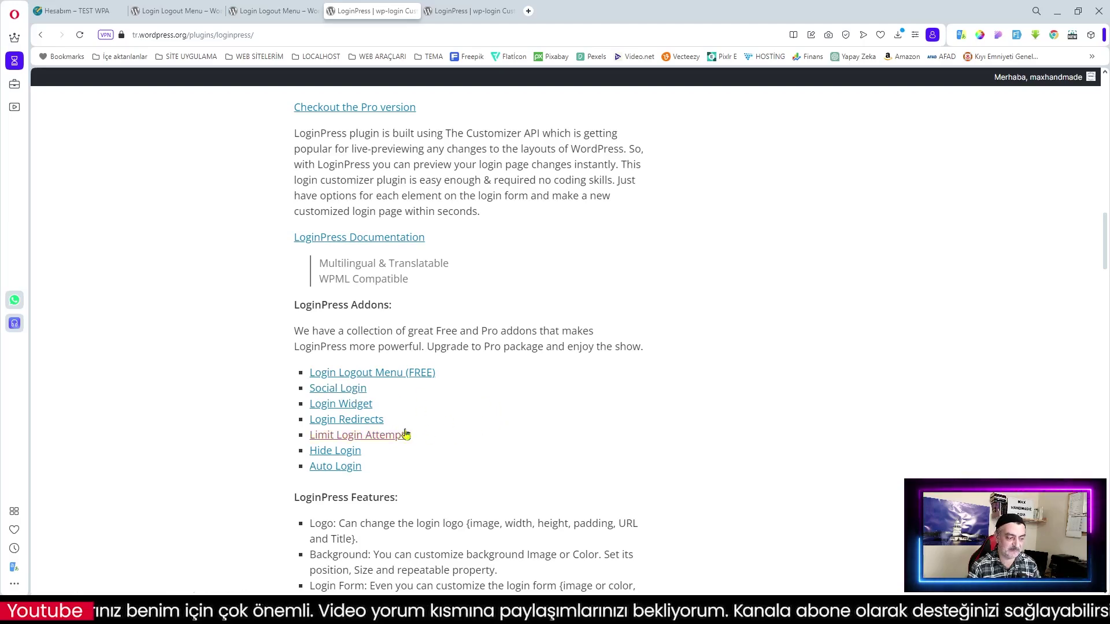
scroll(359, 463, down, 2)
scroll(584, 404, up, 10)
scroll(593, 402, up, 3)
Step: Read the Turkish translation of the LoginPress plugin page, including its description and version details
key(ctrl+Tab)
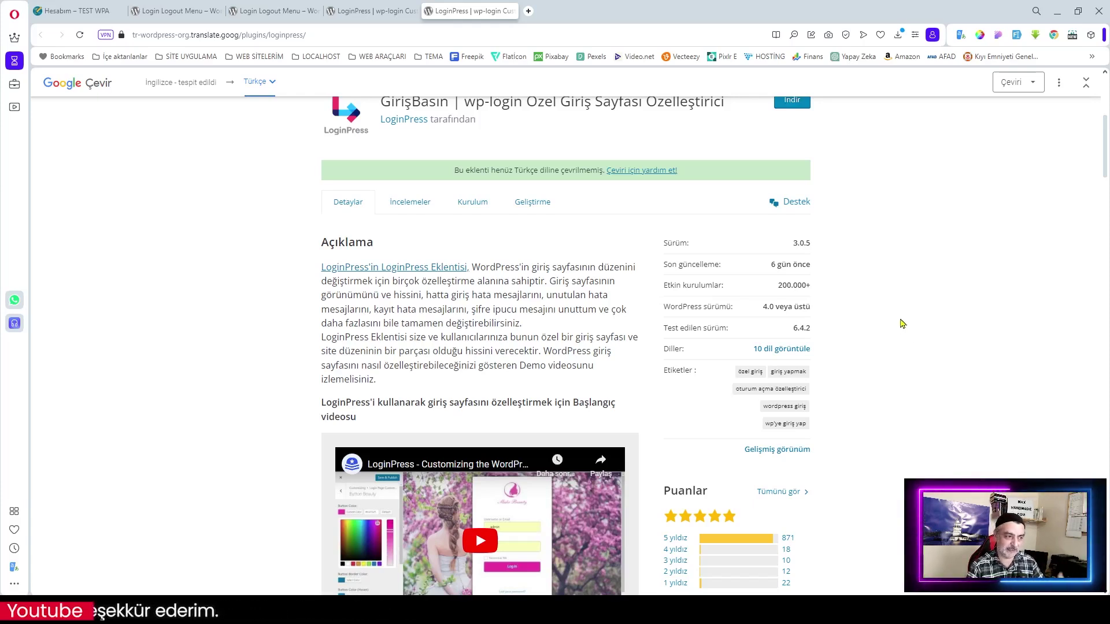
scroll(754, 287, up, 3)
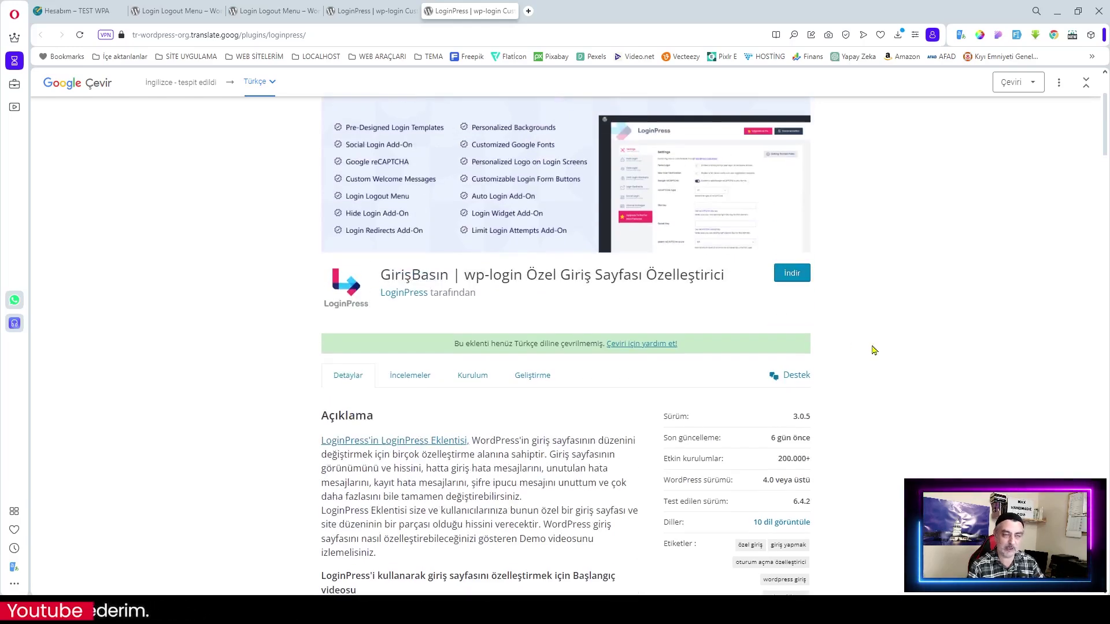
scroll(860, 322, down, 3)
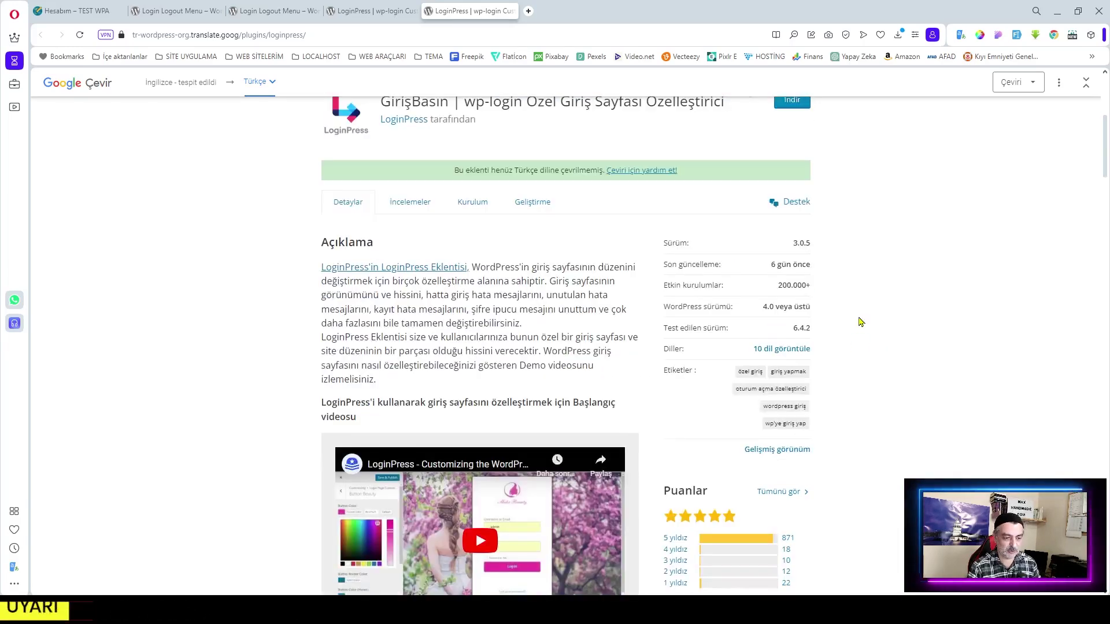
scroll(859, 322, up, 4)
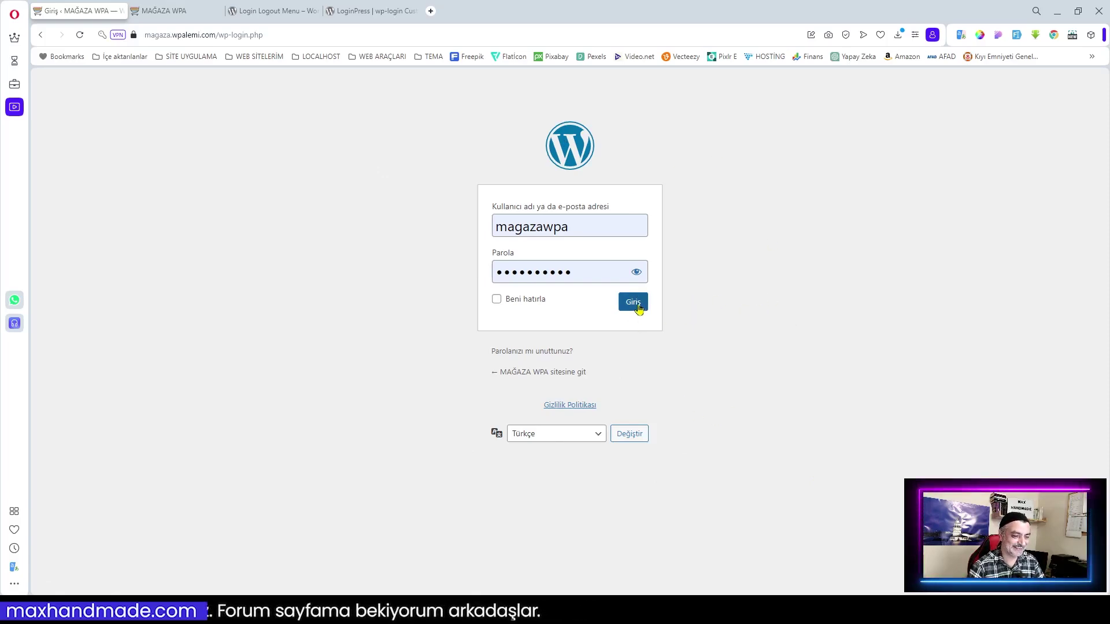
Step: Log in to the MAĞAZA WPA dashboard with the prefilled credentials and open the page for adding a new plugin
click(637, 308)
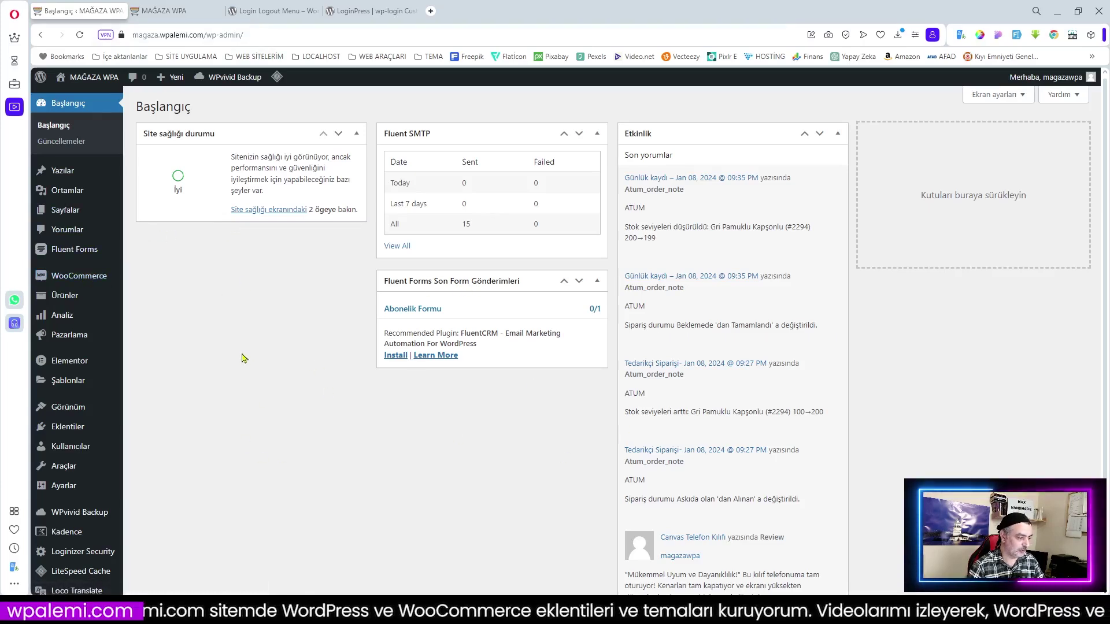
mouse_move(69, 428)
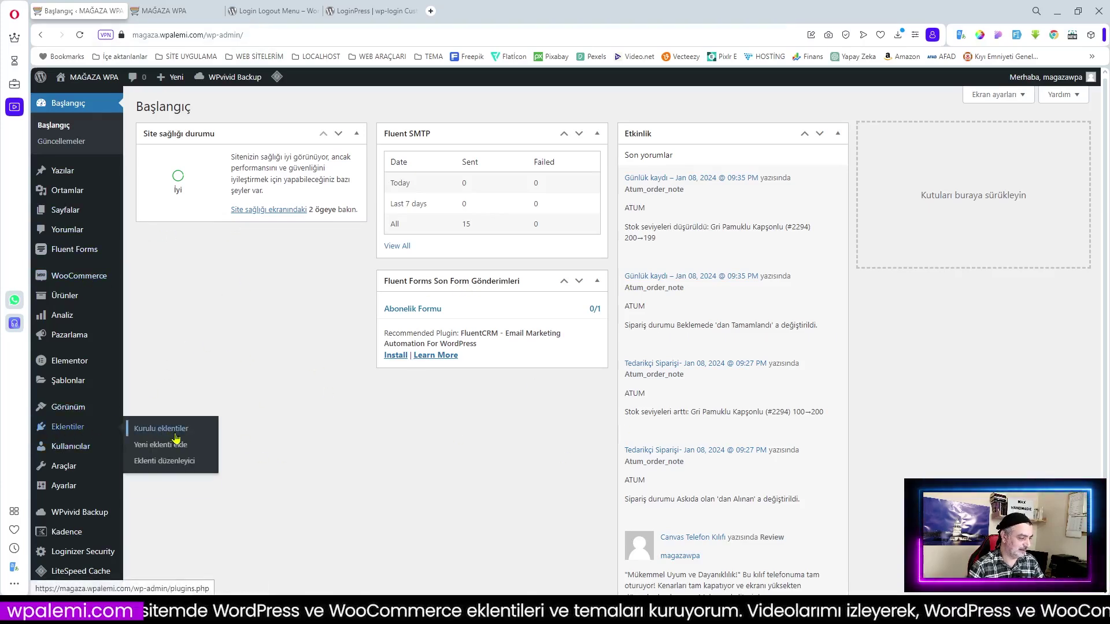
click(166, 449)
Step: Copy the Login Logout Menu plugin name from its WordPress.org page, search for it among new plugins and install it
key(ctrl+Tab)
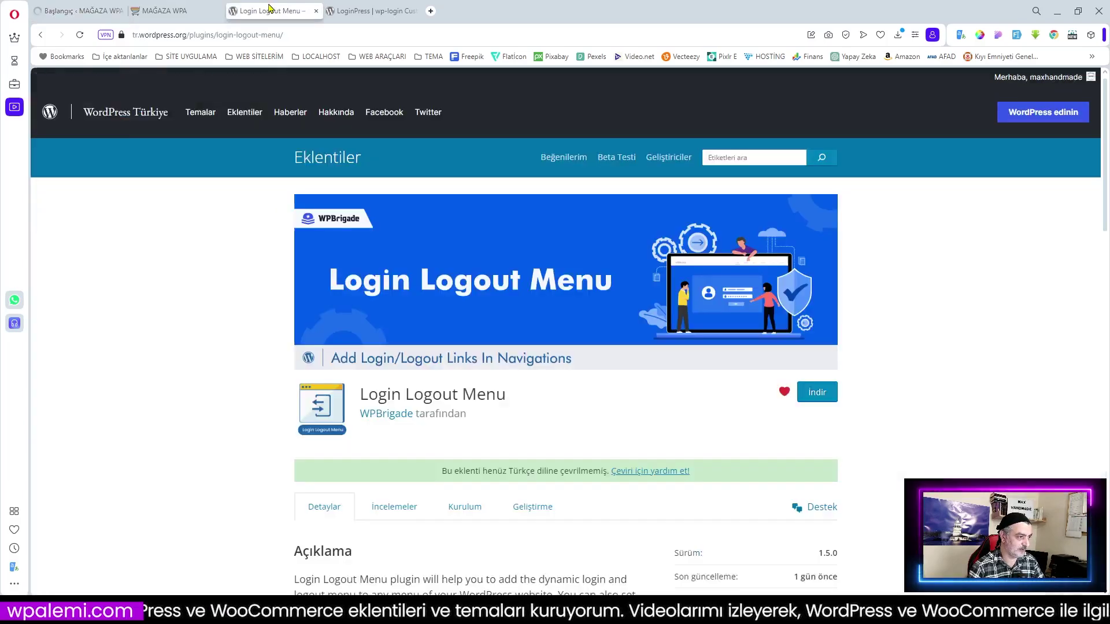
drag(521, 399, 363, 399)
key(ctrl+c)
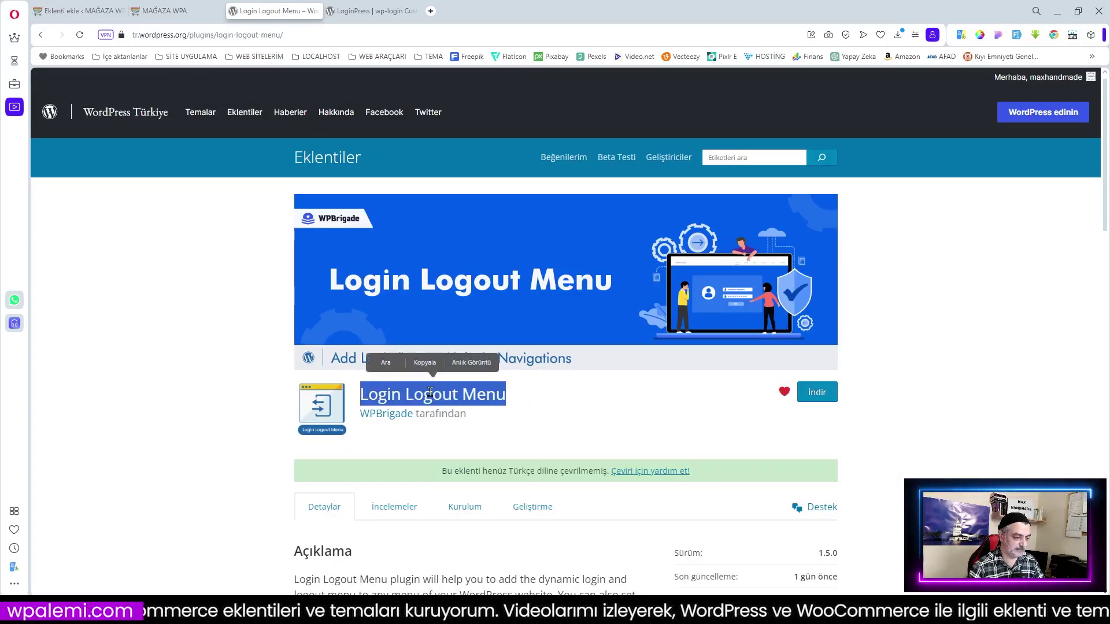
click(429, 364)
click(73, 11)
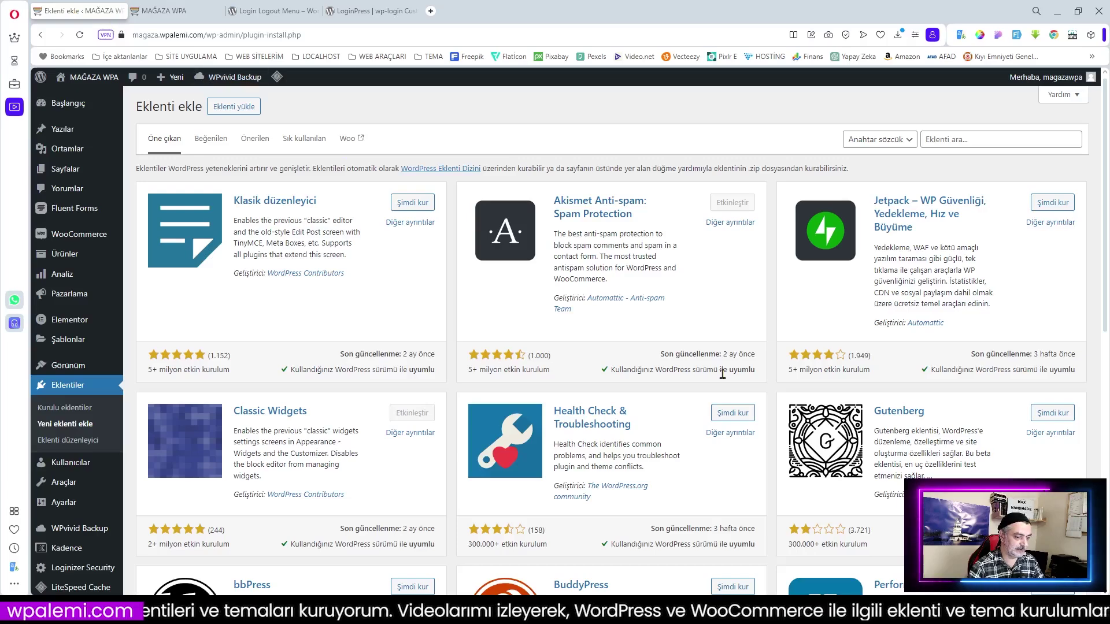
click(961, 141)
key(ctrl+v)
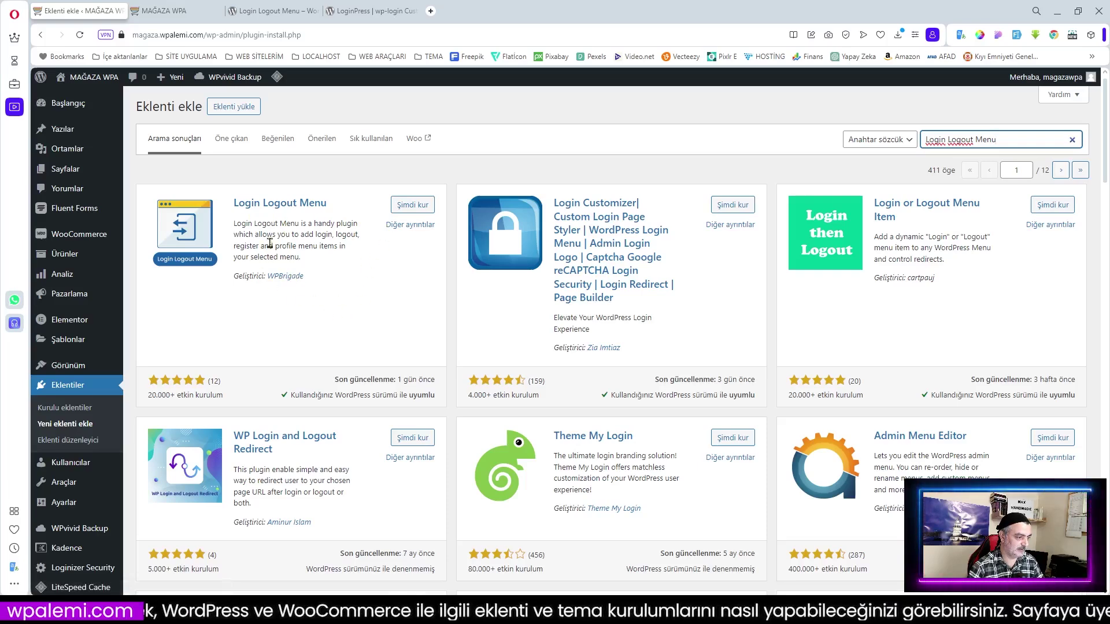
click(415, 208)
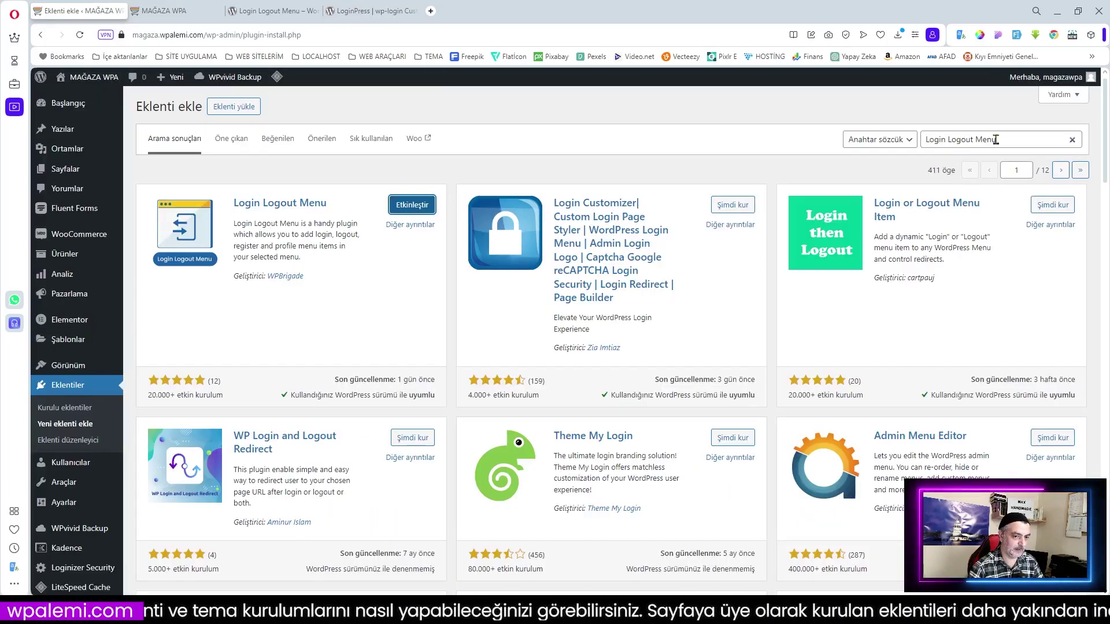
Step: Search for "LoginPress | wp-login Custom Login Page Customizer" among new plugins and install it
drag(995, 139, 892, 141)
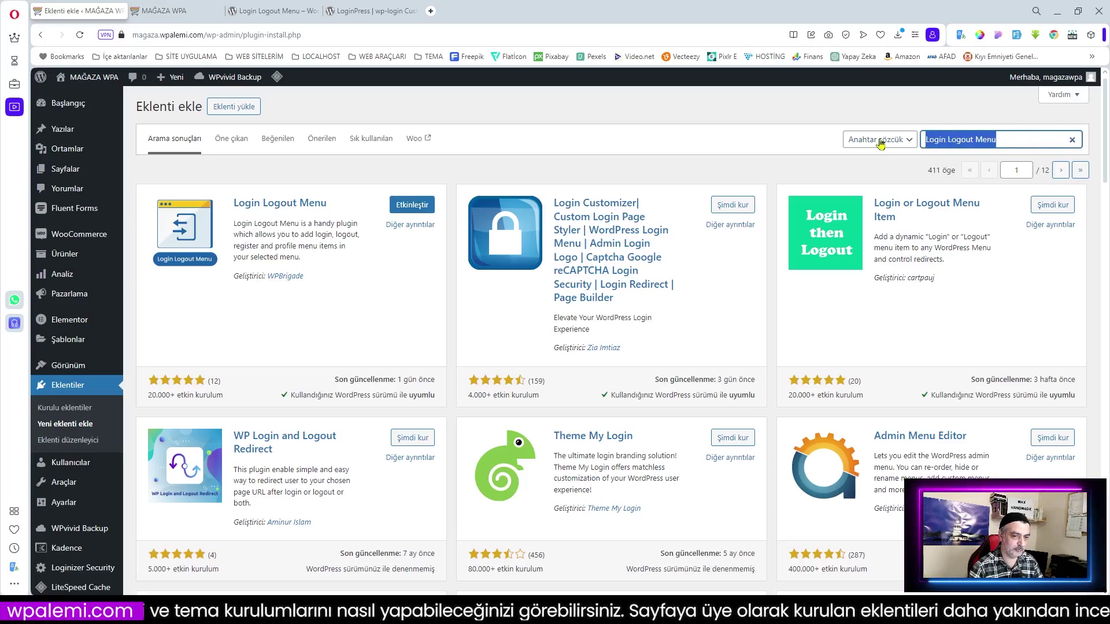
text(LoginPress | wp-login Custom Login Page Customizer)
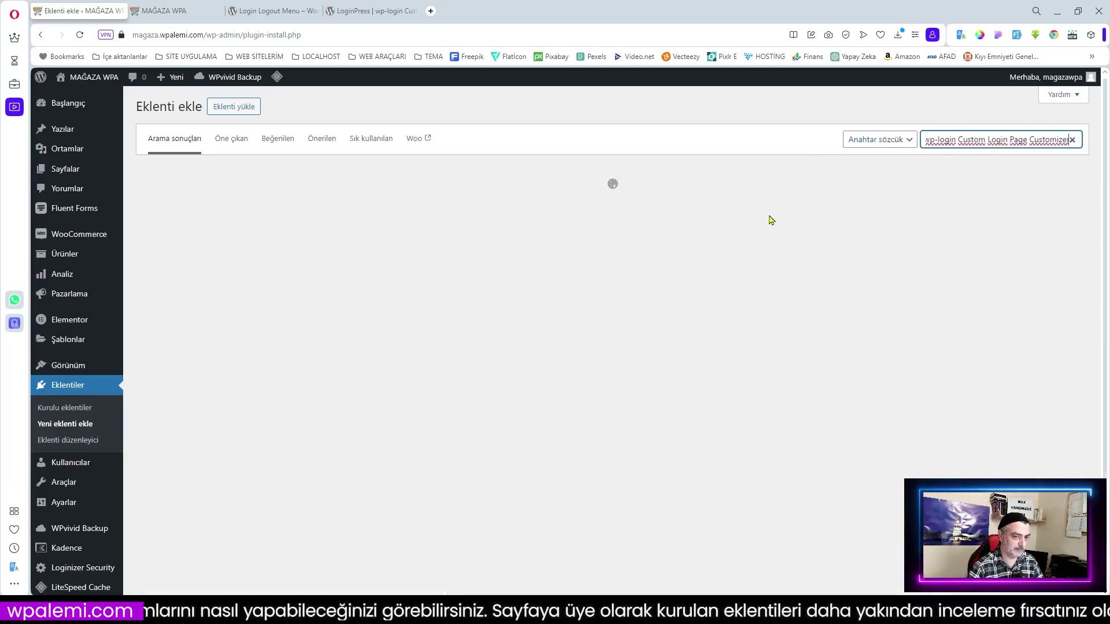
click(414, 204)
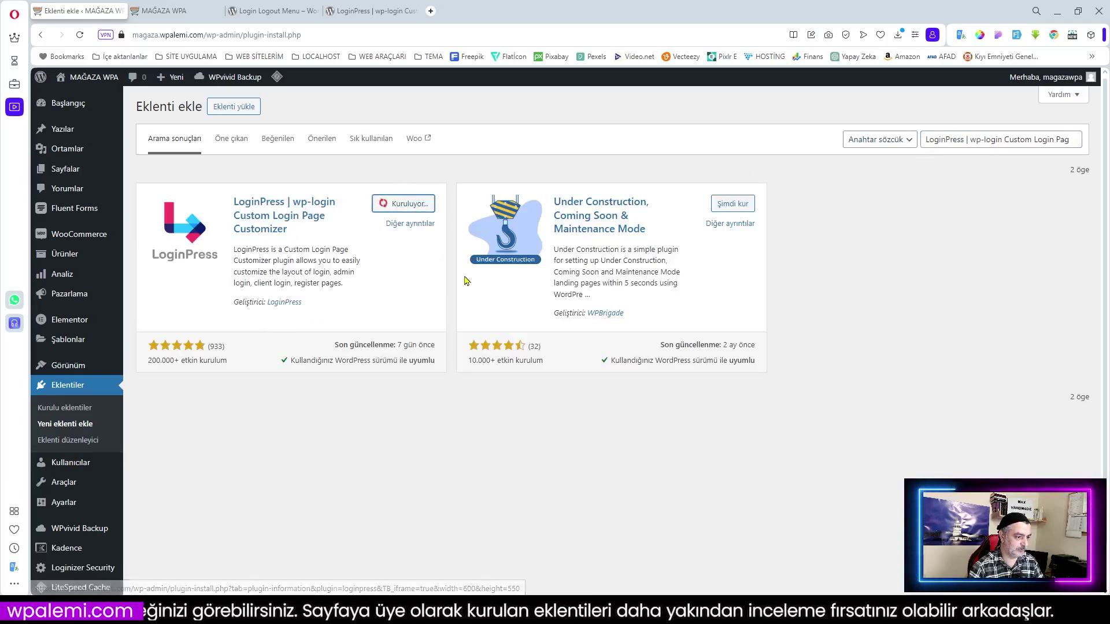
Step: Bulk-activate the Login Logout Menu and LoginPress plugins from the installed plugins list
click(70, 409)
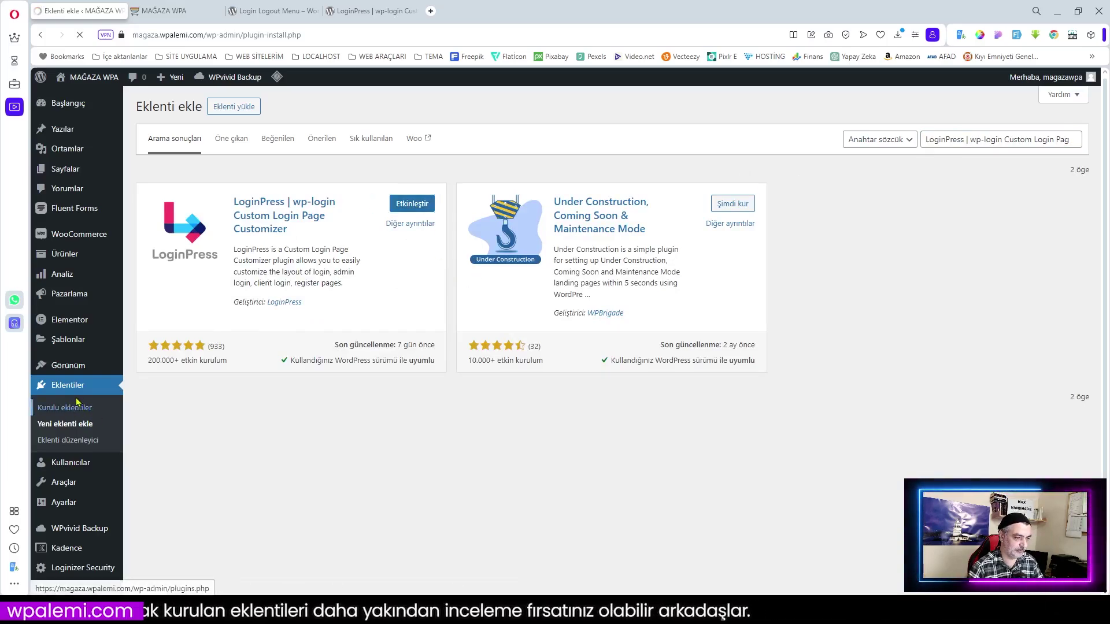
click(150, 419)
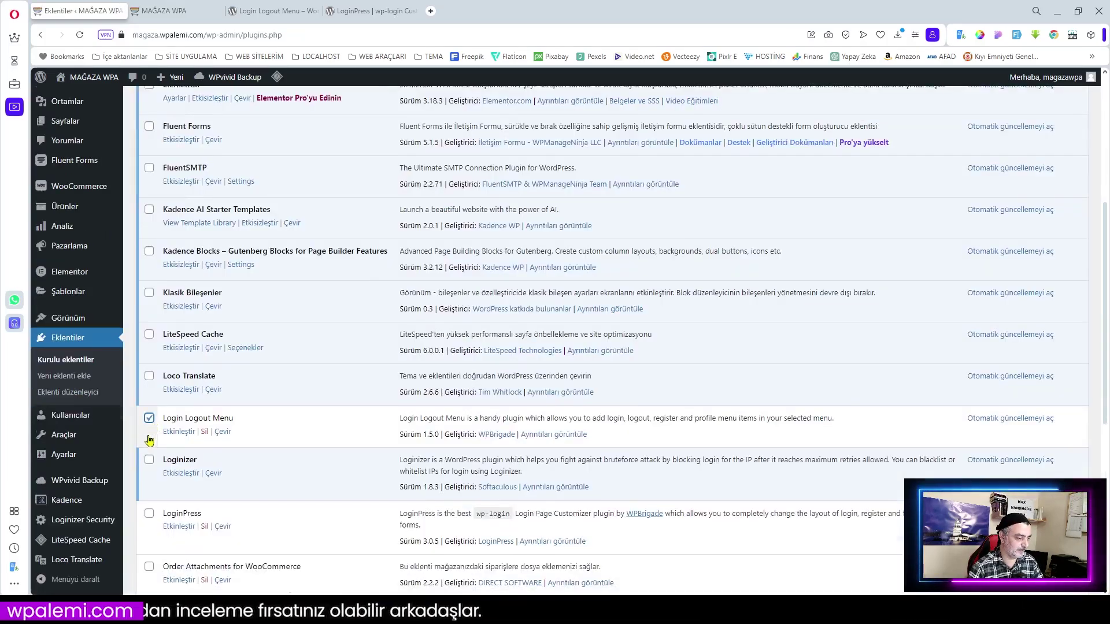
click(150, 515)
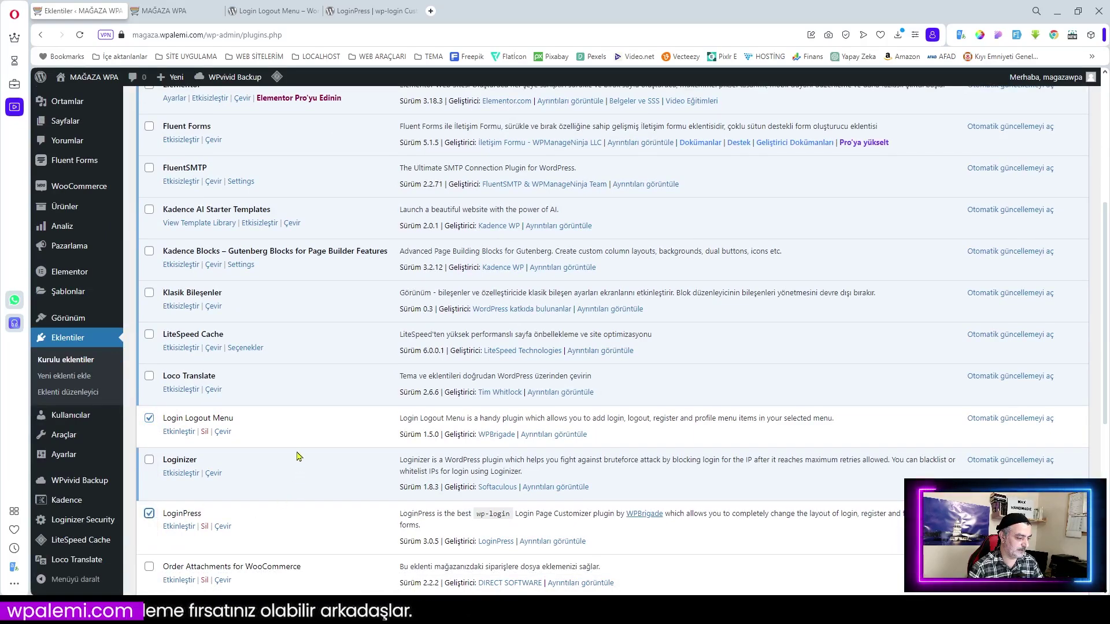
scroll(297, 457, up, 5)
click(194, 203)
click(173, 226)
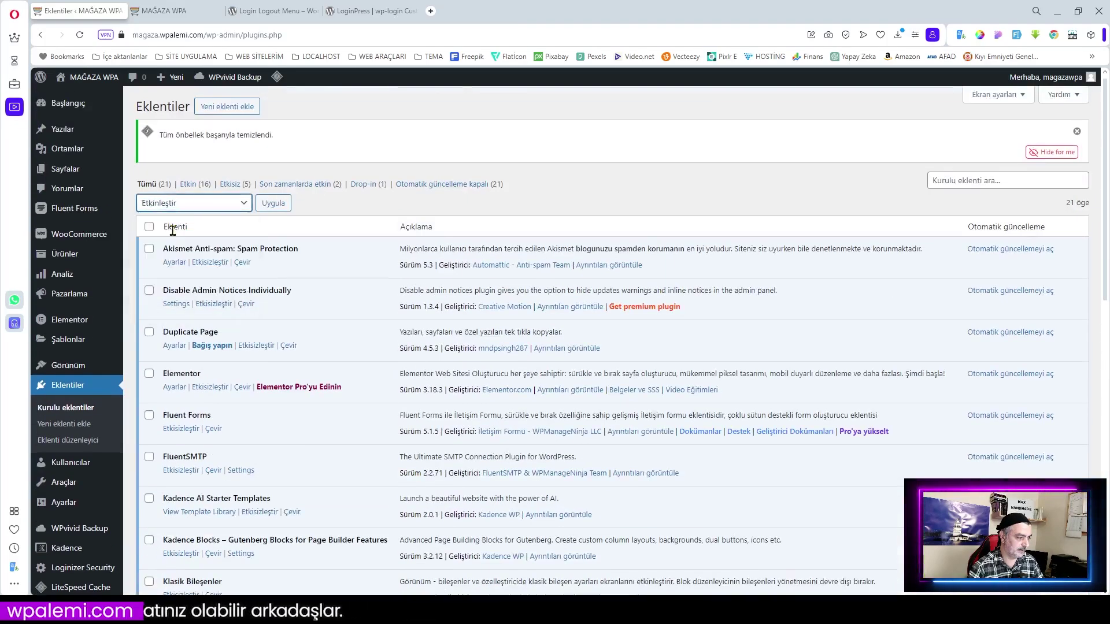
click(273, 203)
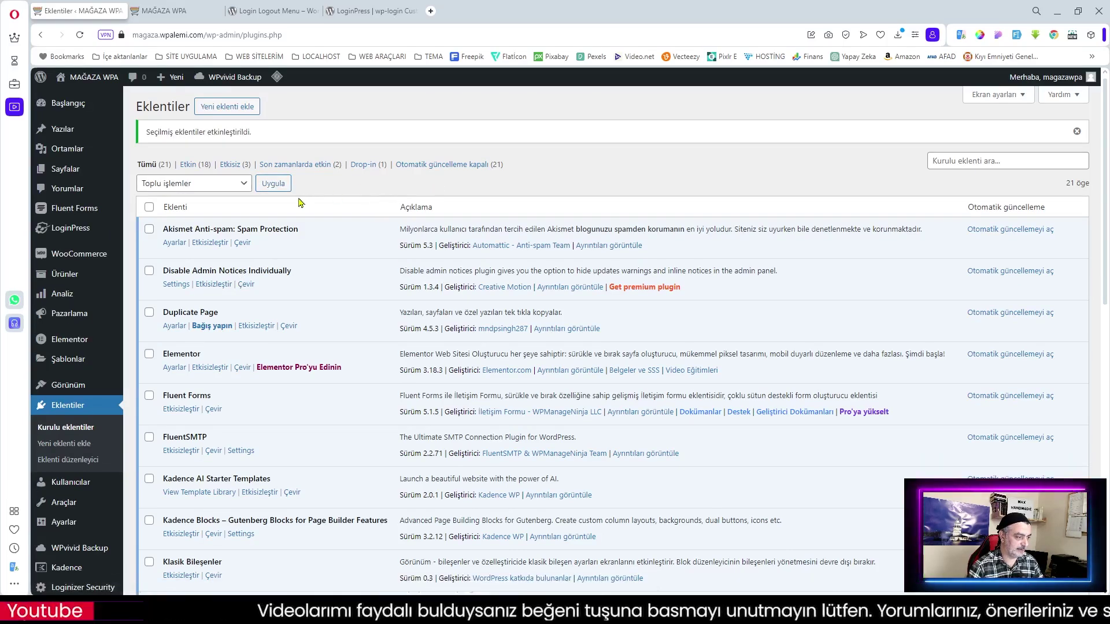
Step: Upload login-logout-menu-tr_TR.po to the custom (Özel) location as Login Logout Menu's Turkish translation in Loco Translate
mouse_move(81, 234)
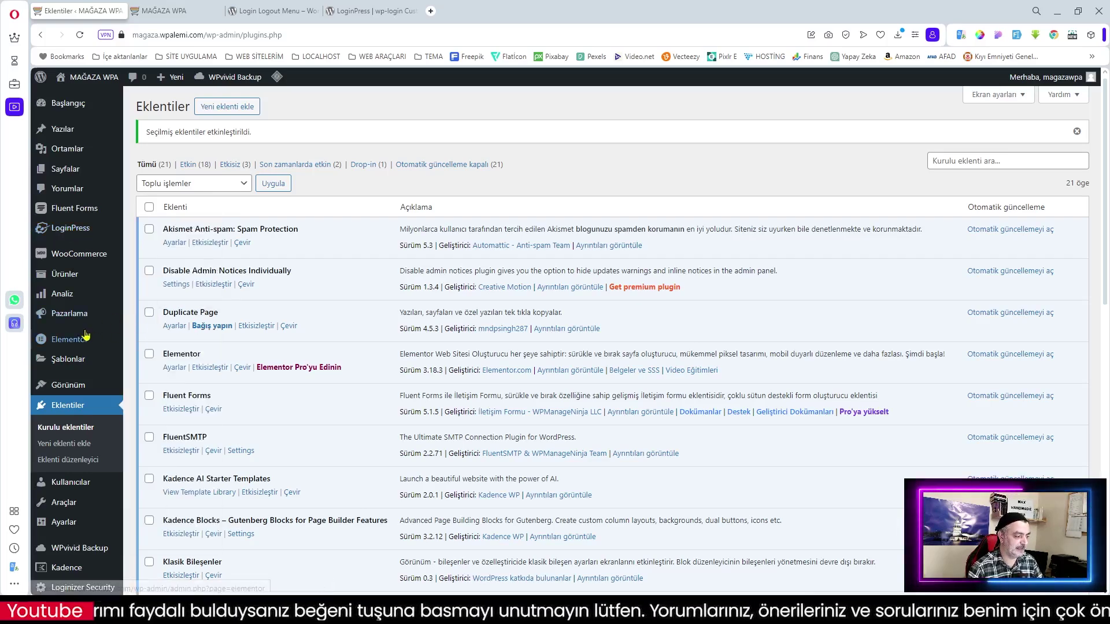
mouse_move(70, 387)
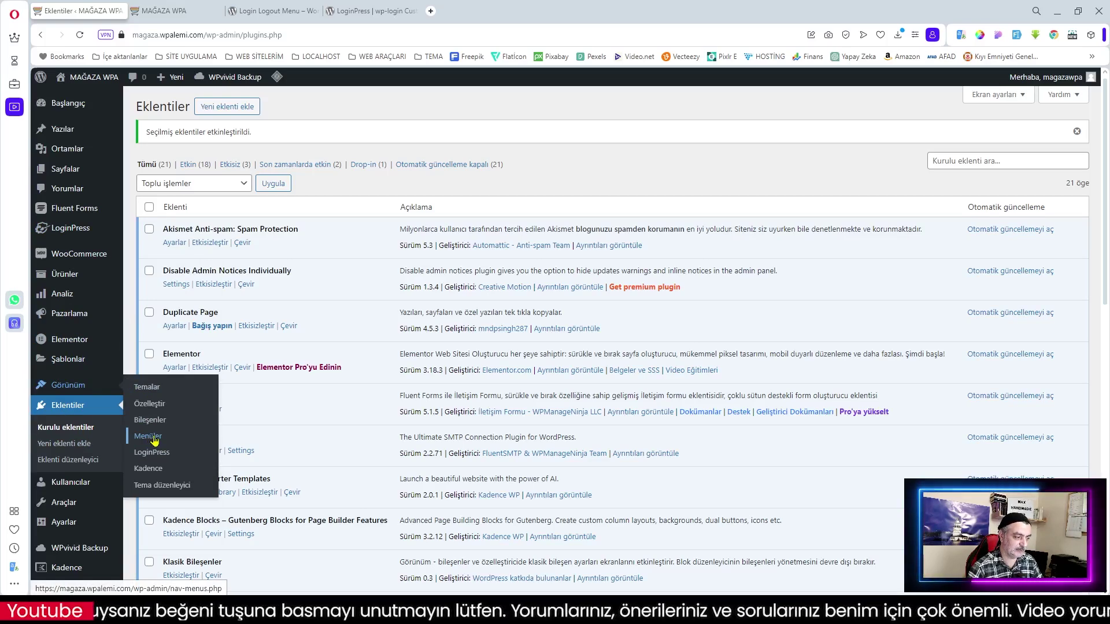
scroll(182, 284, down, 4)
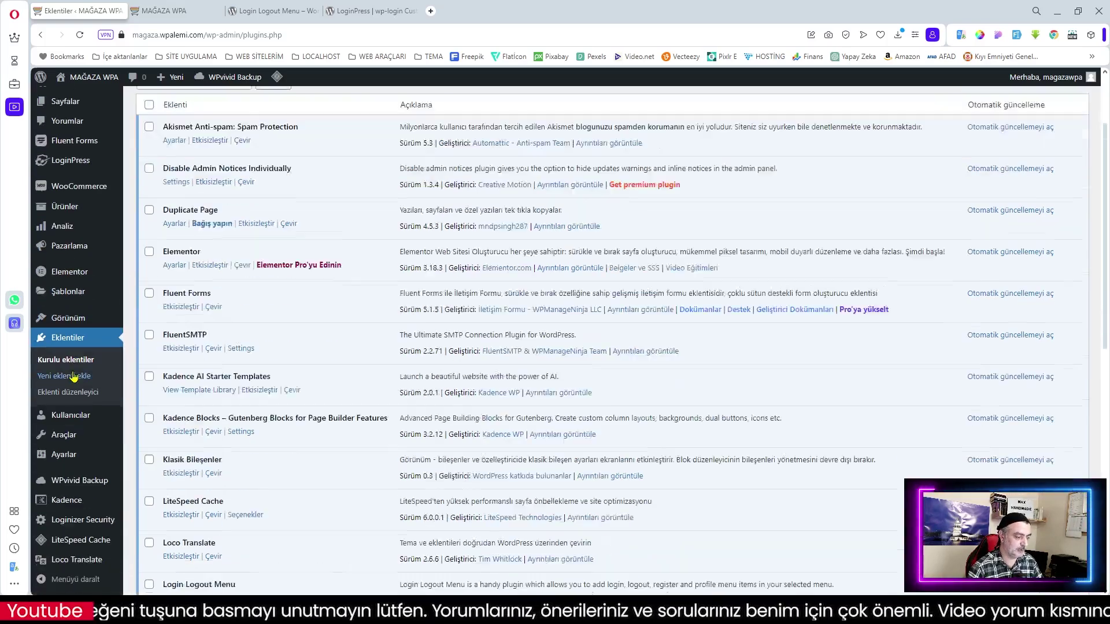
mouse_move(68, 569)
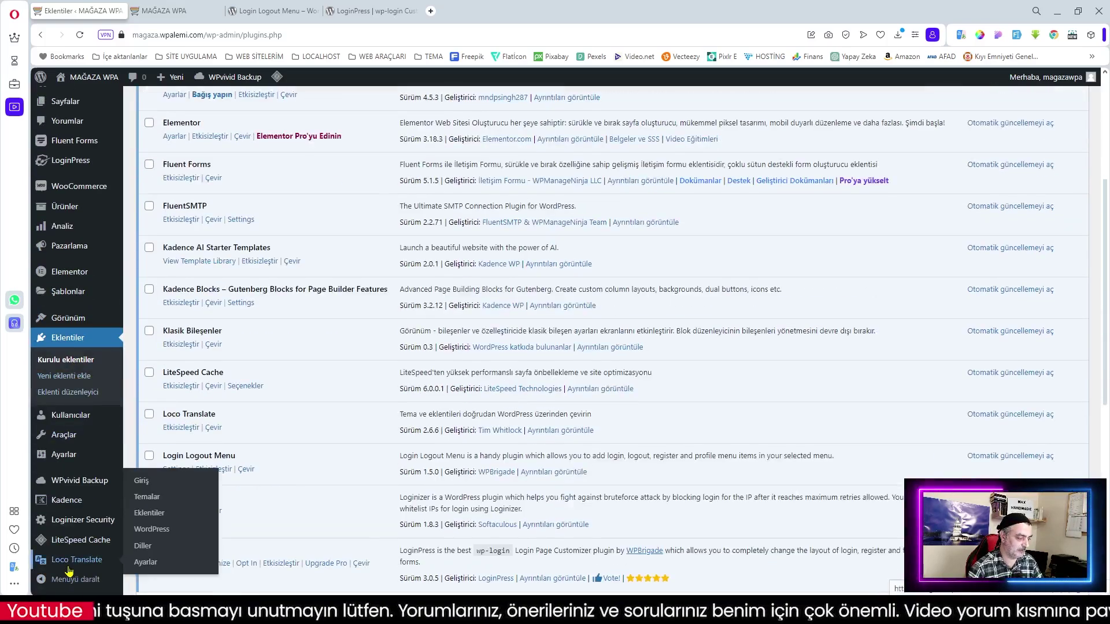
click(152, 517)
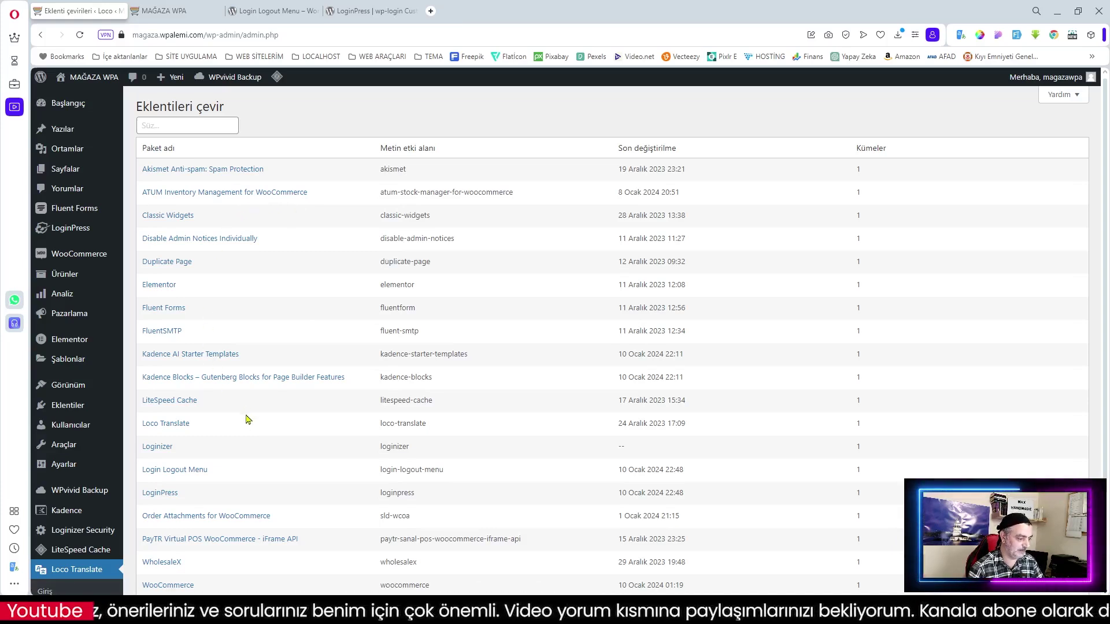
scroll(249, 418, down, 2)
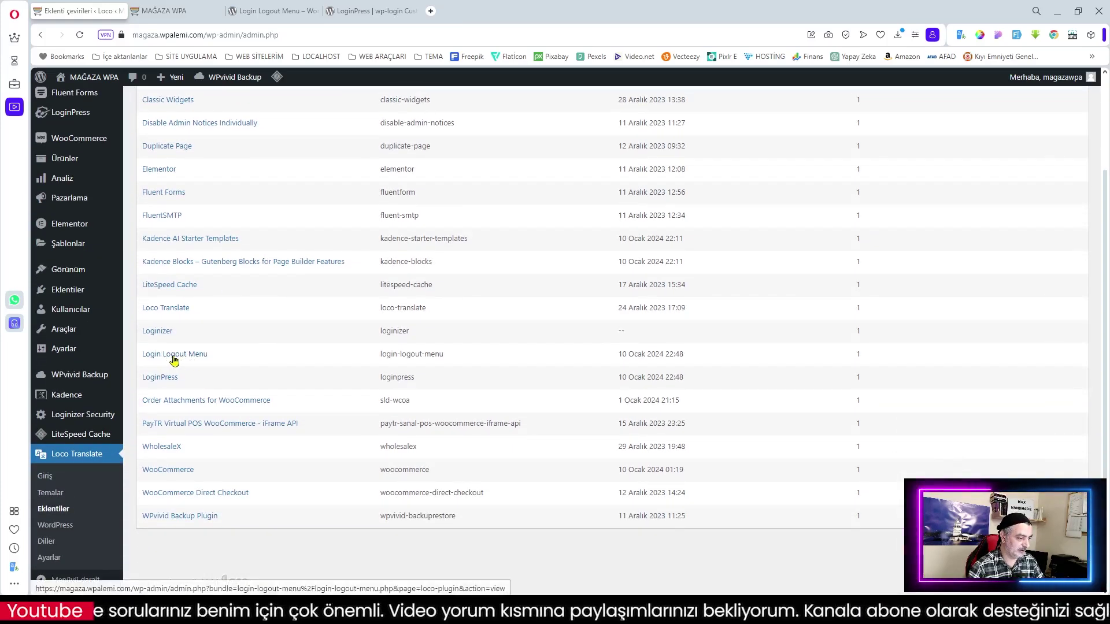
click(171, 359)
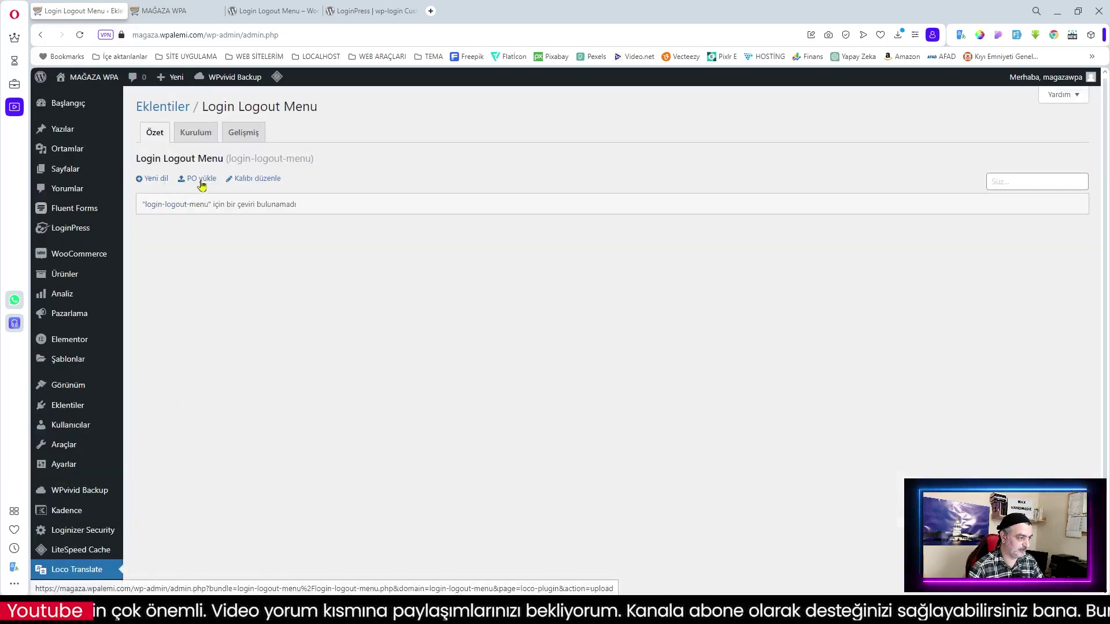
click(202, 180)
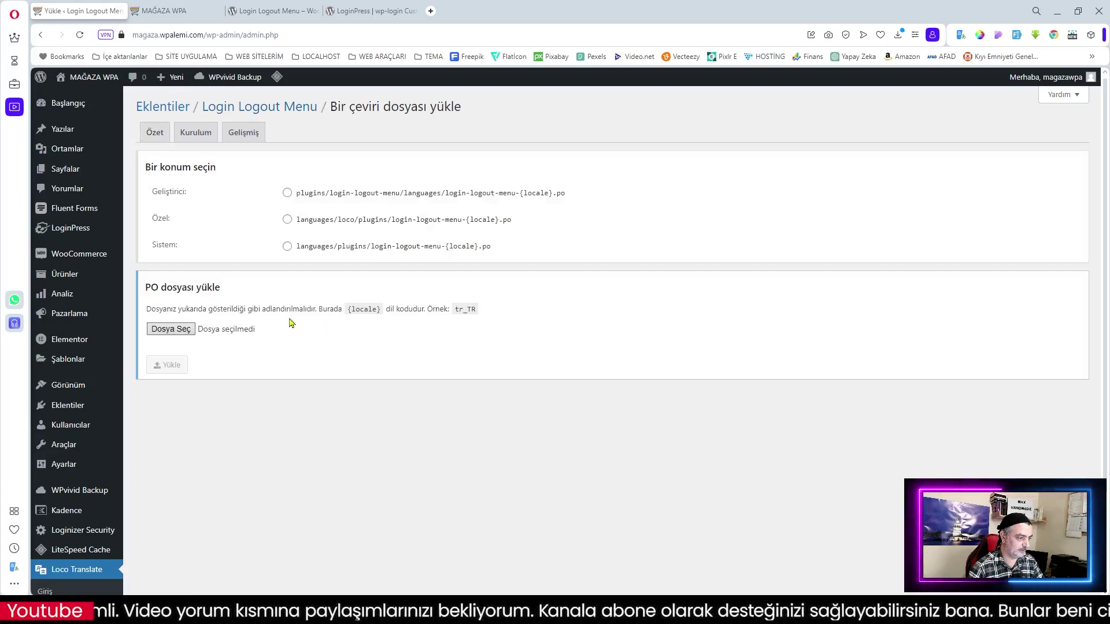
click(173, 330)
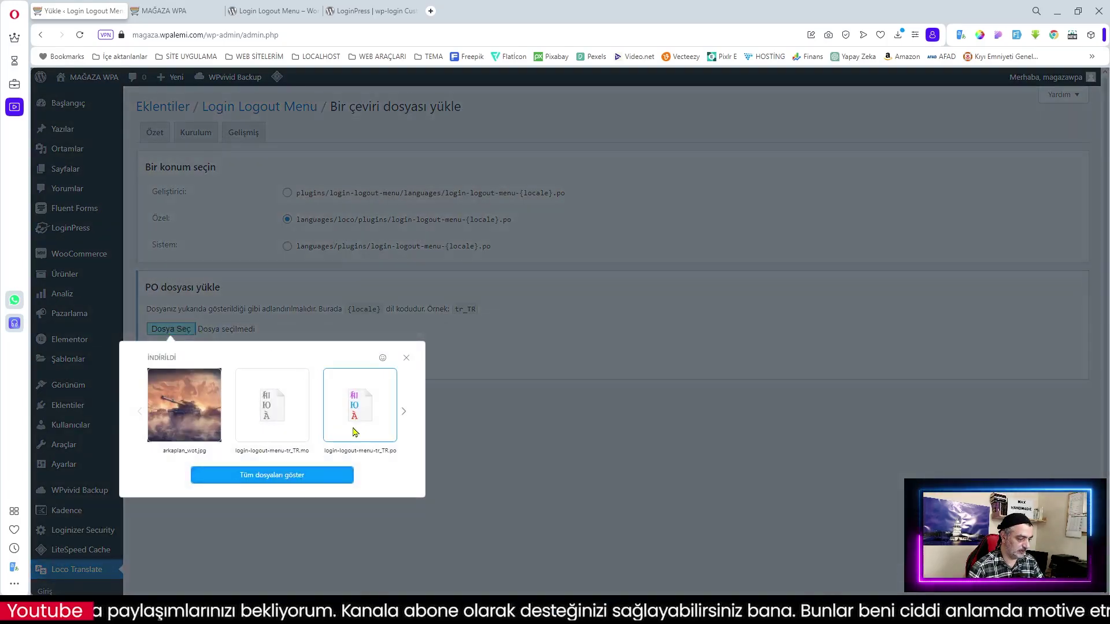
click(360, 414)
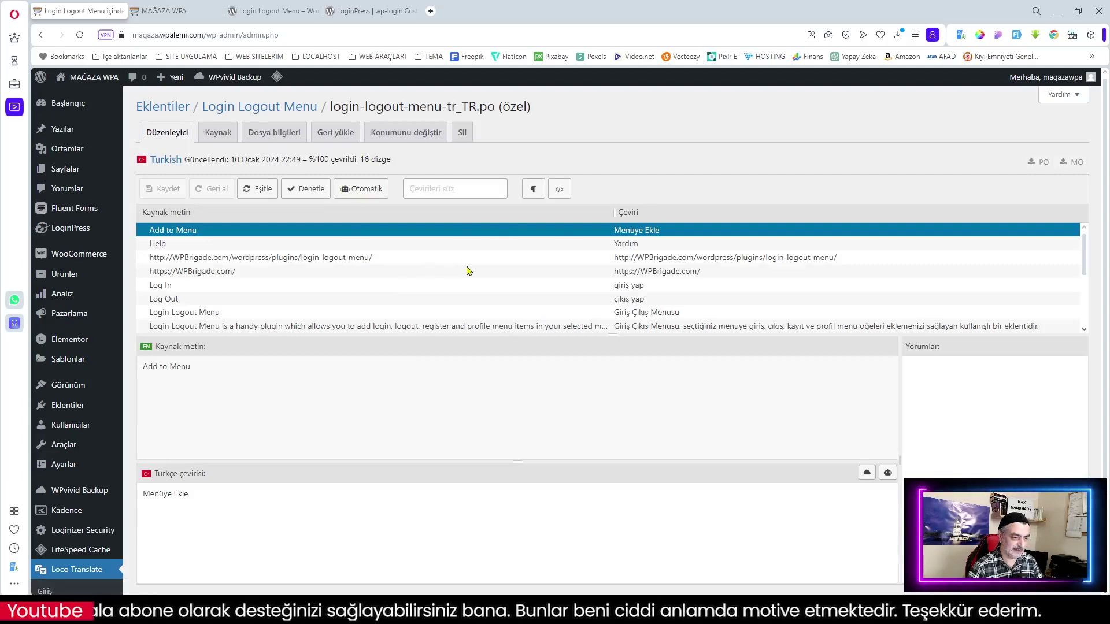
Step: Upload loginpress-tr_TR.po to the custom (Özel) location as LoginPress's Turkish translation in Loco Translate
click(174, 109)
scroll(277, 336, down, 3)
click(162, 377)
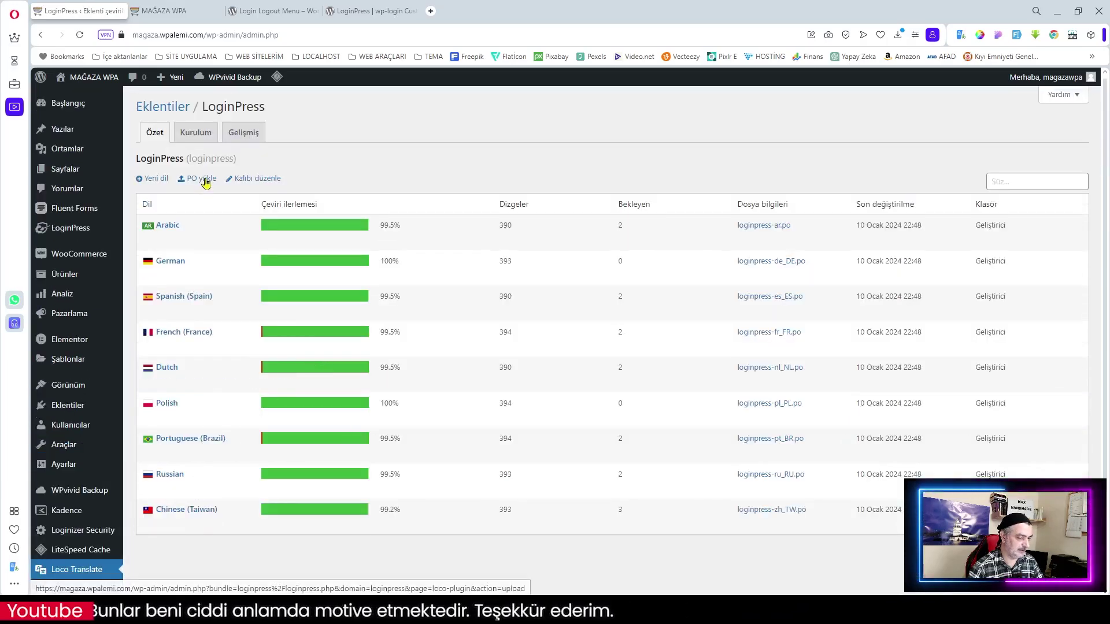
click(202, 180)
click(317, 221)
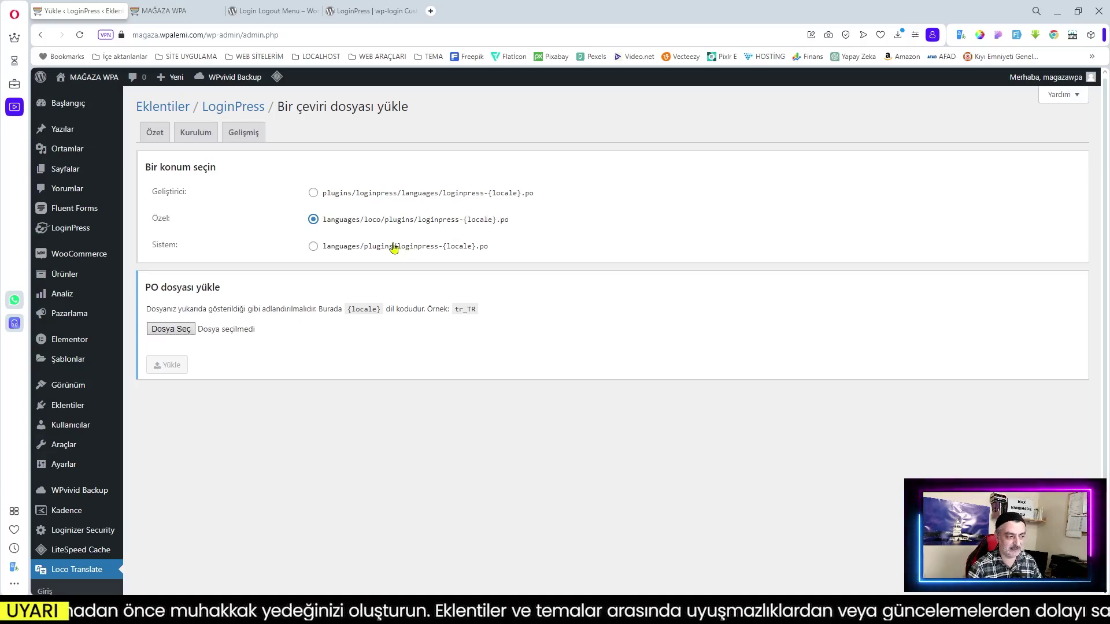
mouse_move(71, 238)
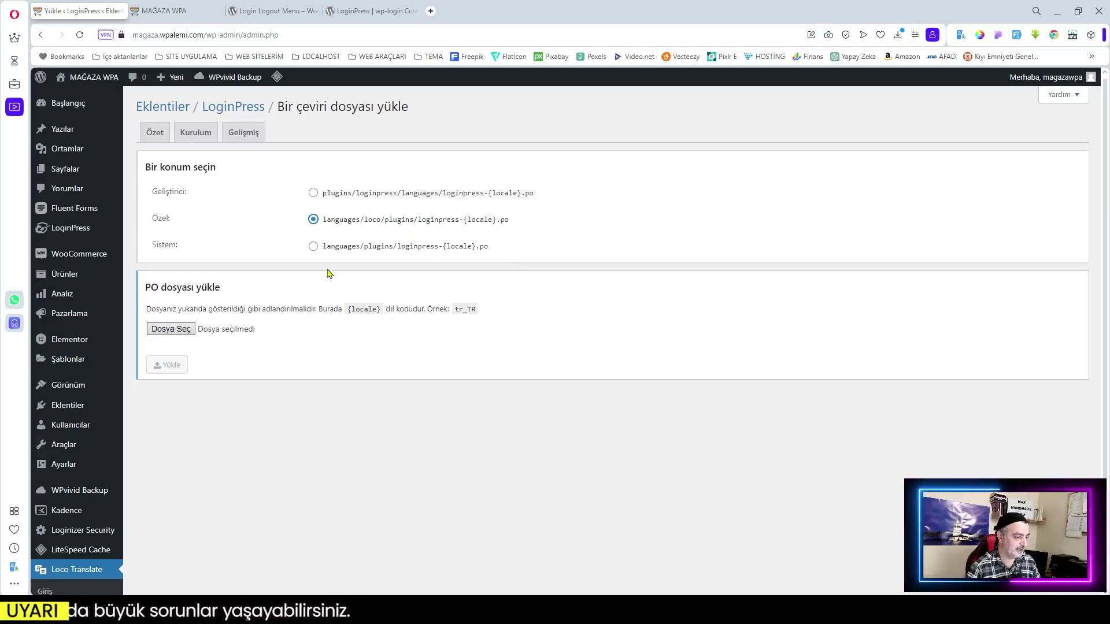
click(170, 329)
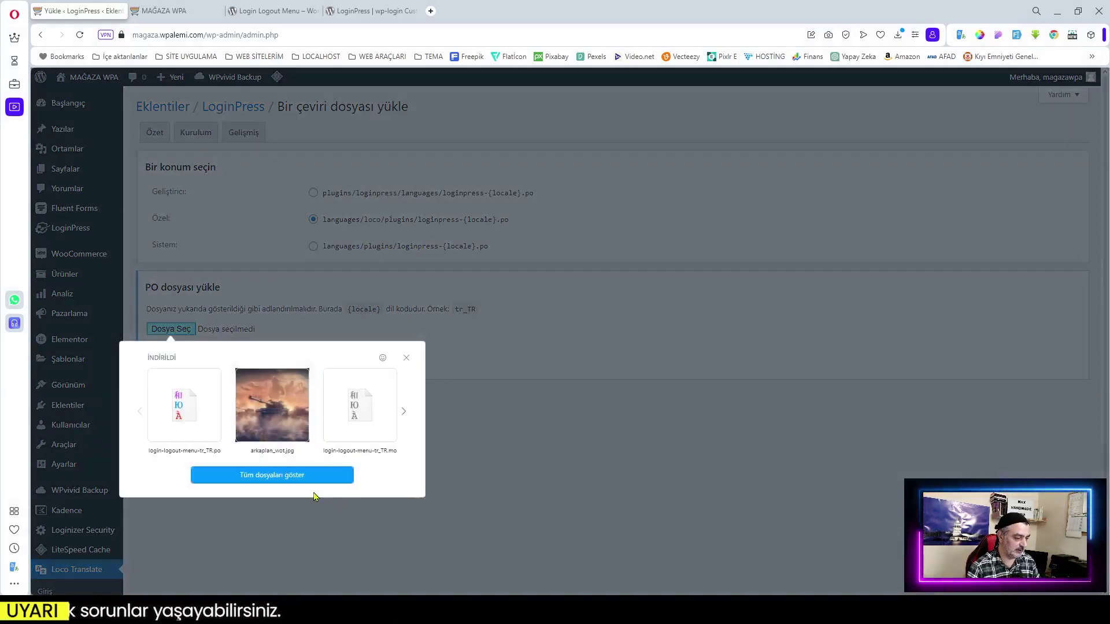
click(292, 484)
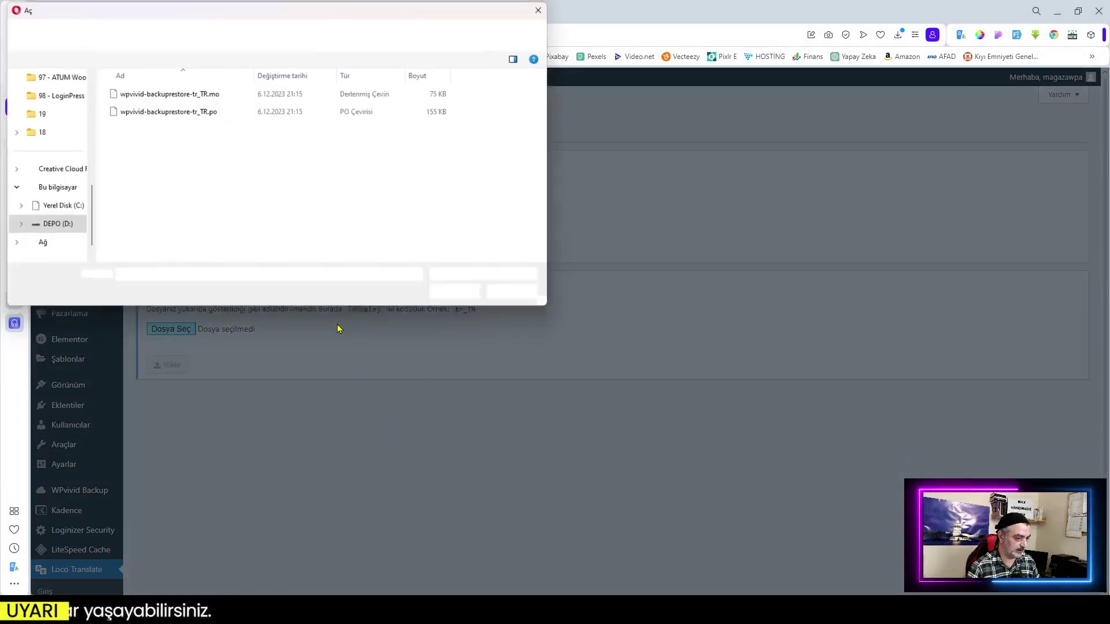
click(165, 183)
click(457, 293)
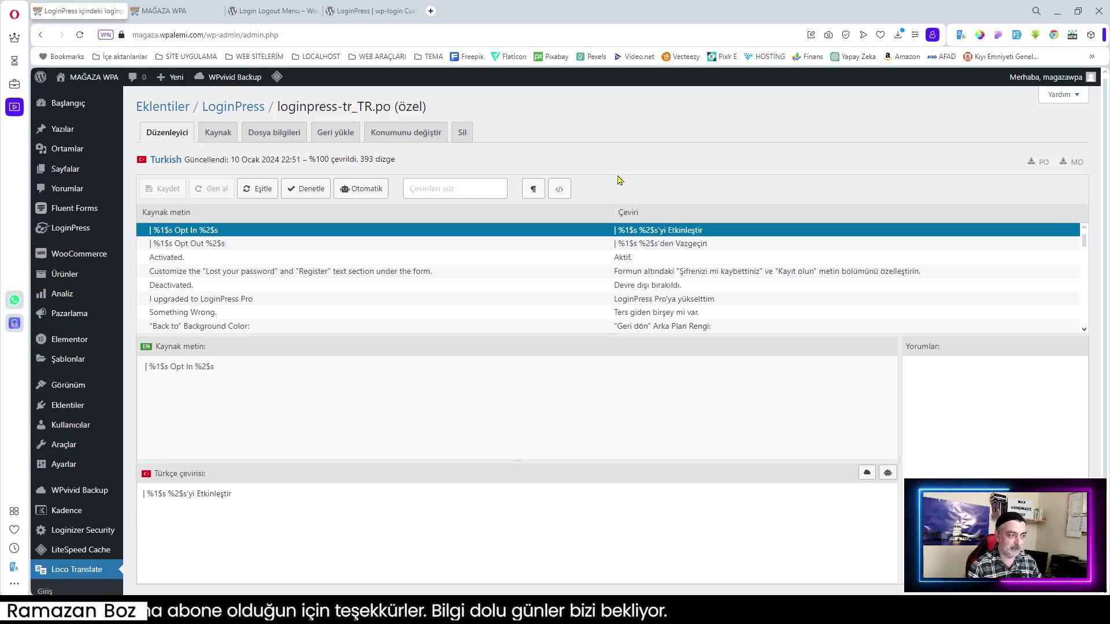
Step: Check the Hesabım submenu on the storefront and open the dashboard's menu editor for Ana Menü
click(176, 10)
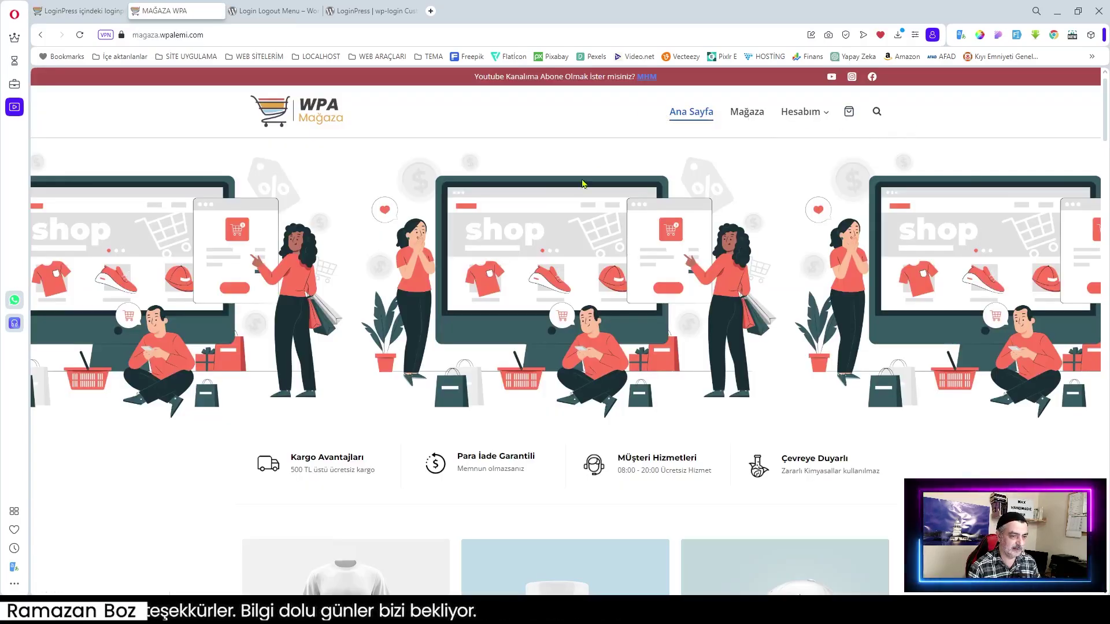
mouse_move(811, 118)
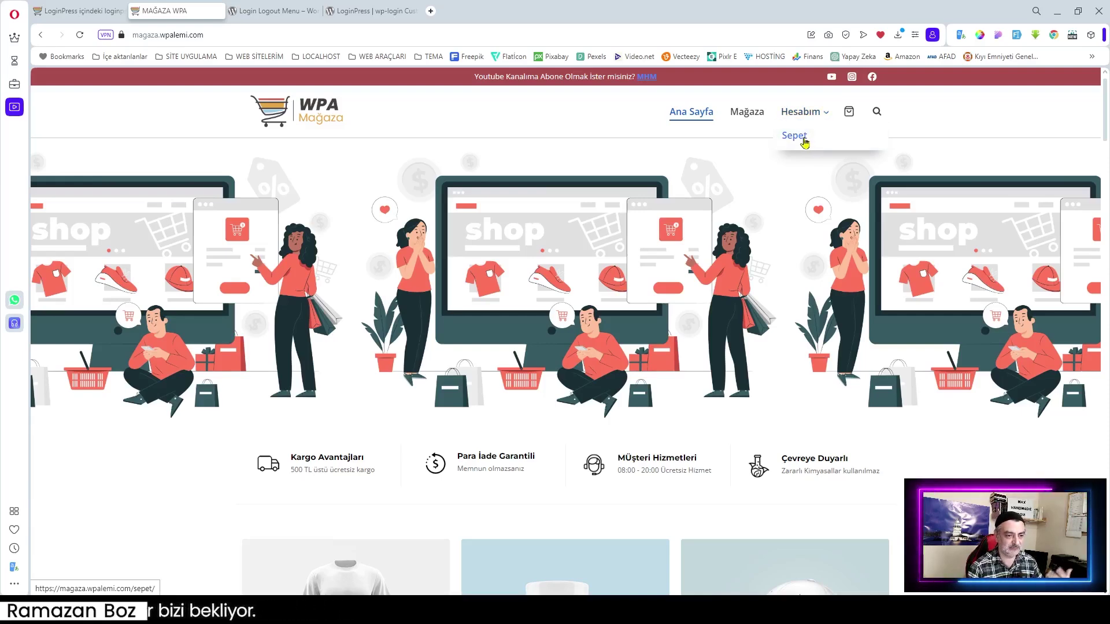
click(81, 10)
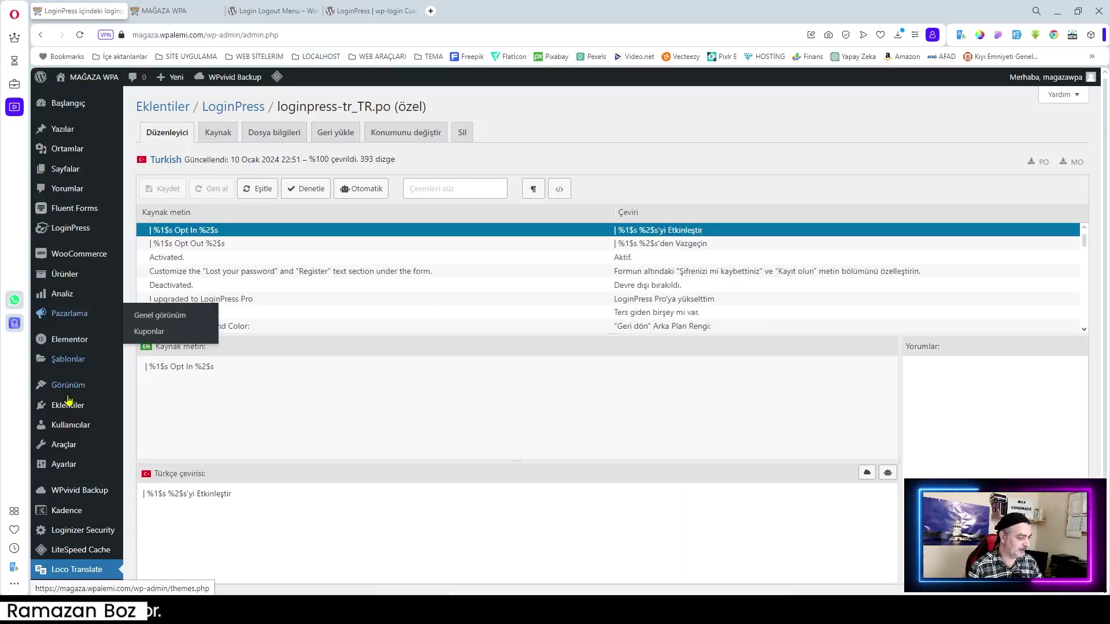
mouse_move(69, 385)
click(167, 438)
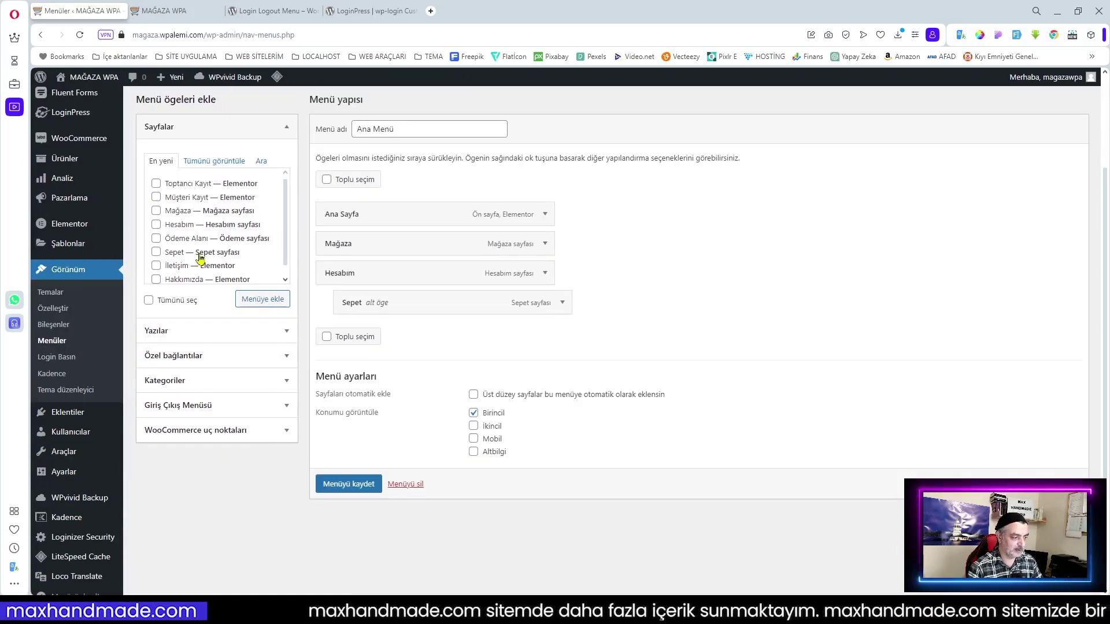
Step: Show the available Giriş Çıkış Menüsü items and remove the Sepet sub-item under Hesabım from Ana Menü
click(287, 408)
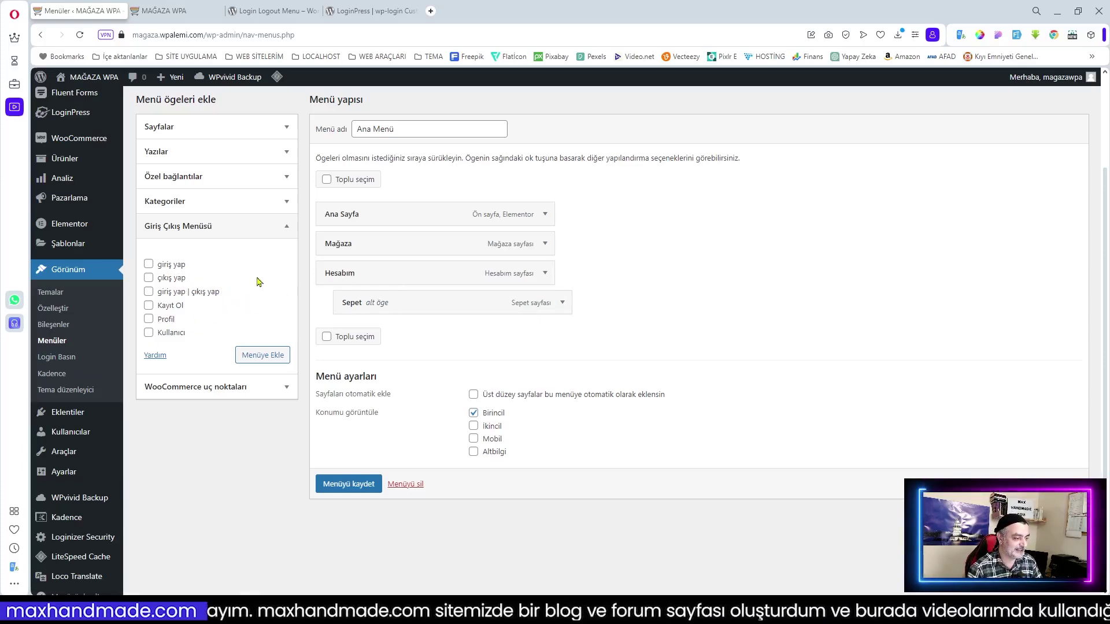
click(562, 302)
click(357, 407)
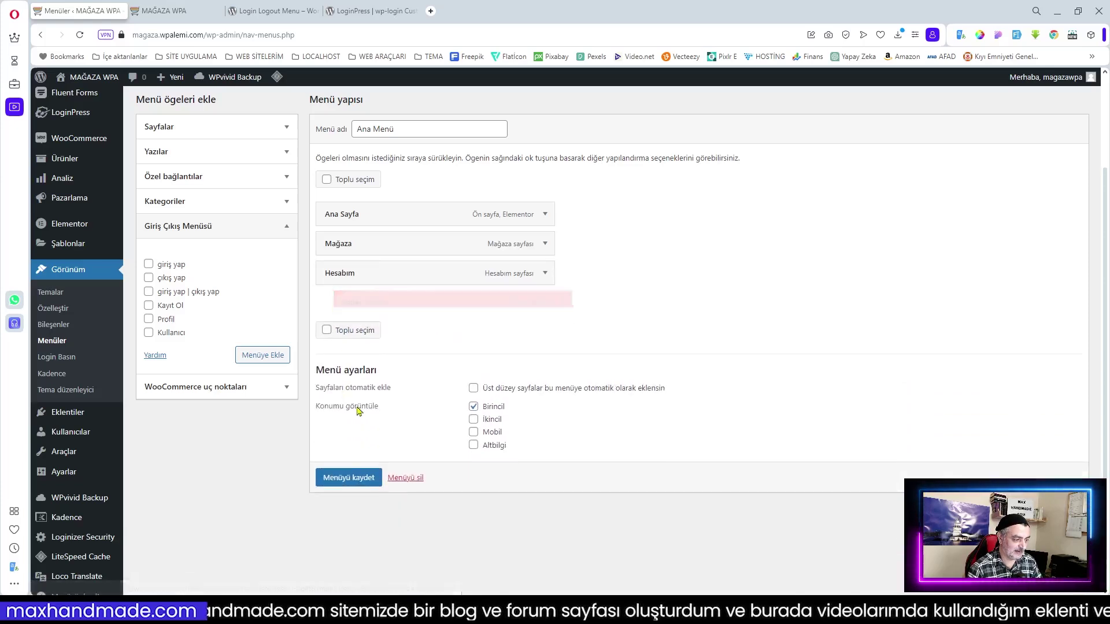
Step: Remove the Hesabım item from Ana Menü and add the giriş yap and Kayıt Ol items from Giriş Çıkış Menüsü
click(546, 273)
click(332, 380)
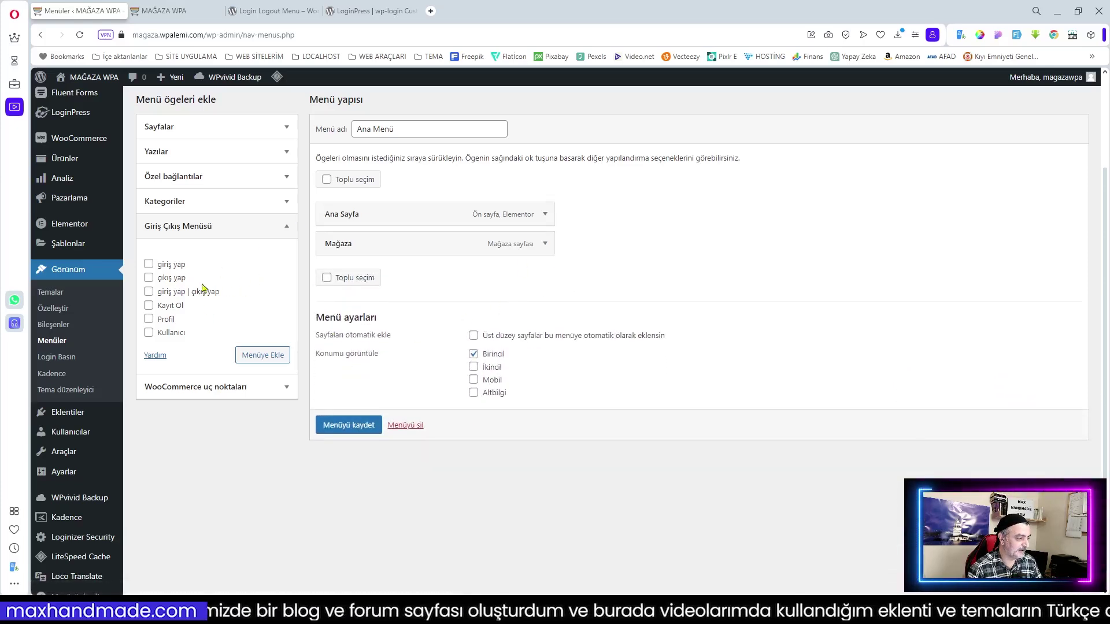
click(149, 264)
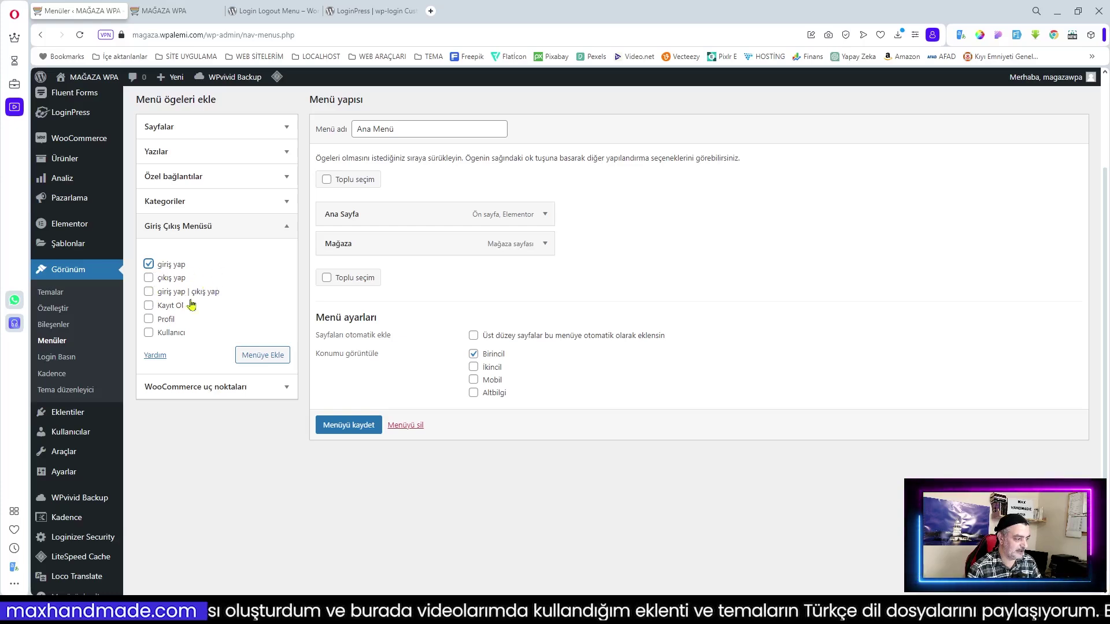
click(148, 305)
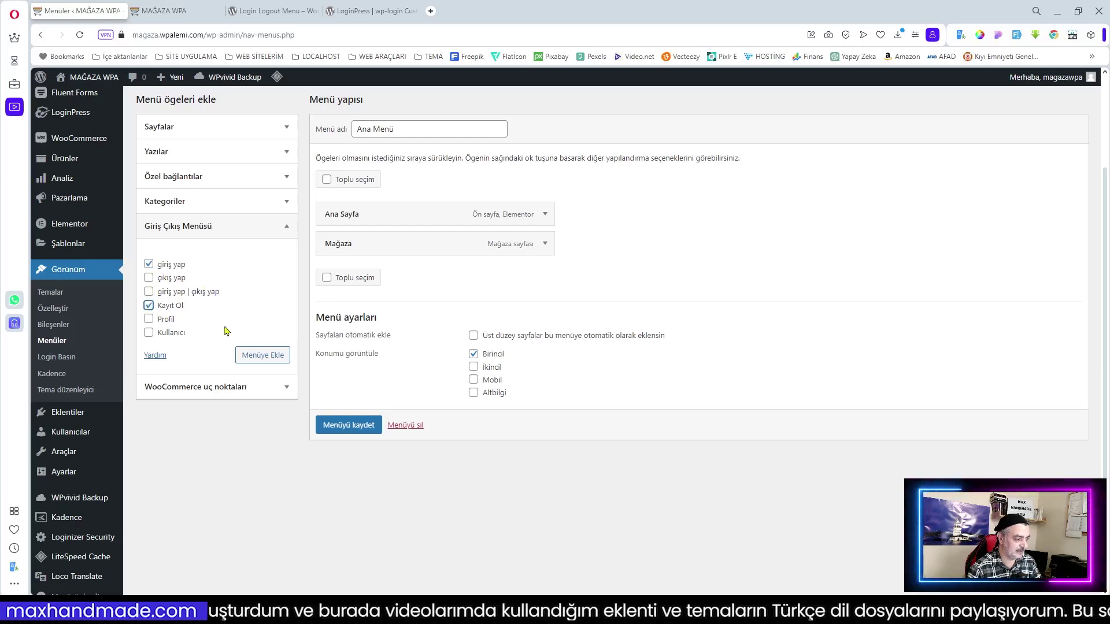
click(257, 355)
Step: Change the navigation label of the giriş yap menu item to Giriş
click(544, 273)
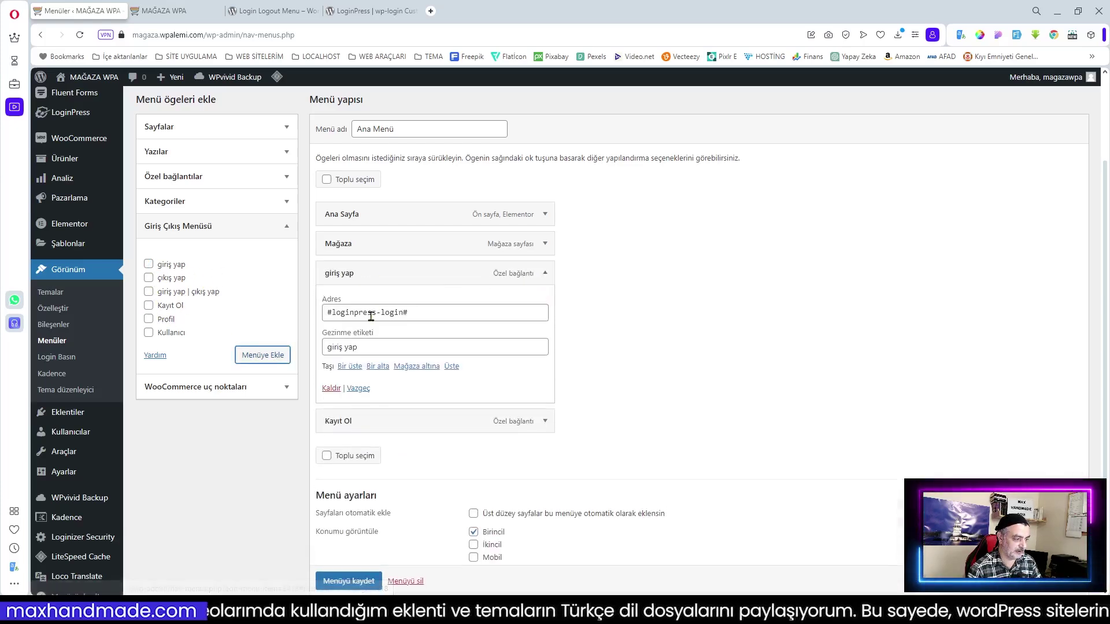
click(372, 349)
key(ctrl+a)
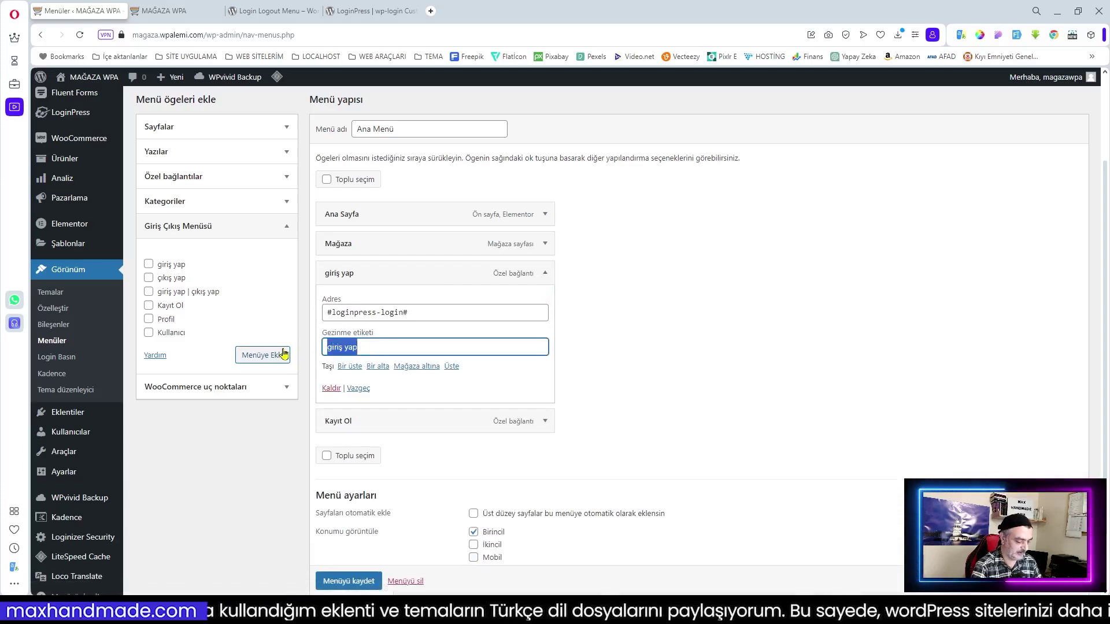
text(Giriş)
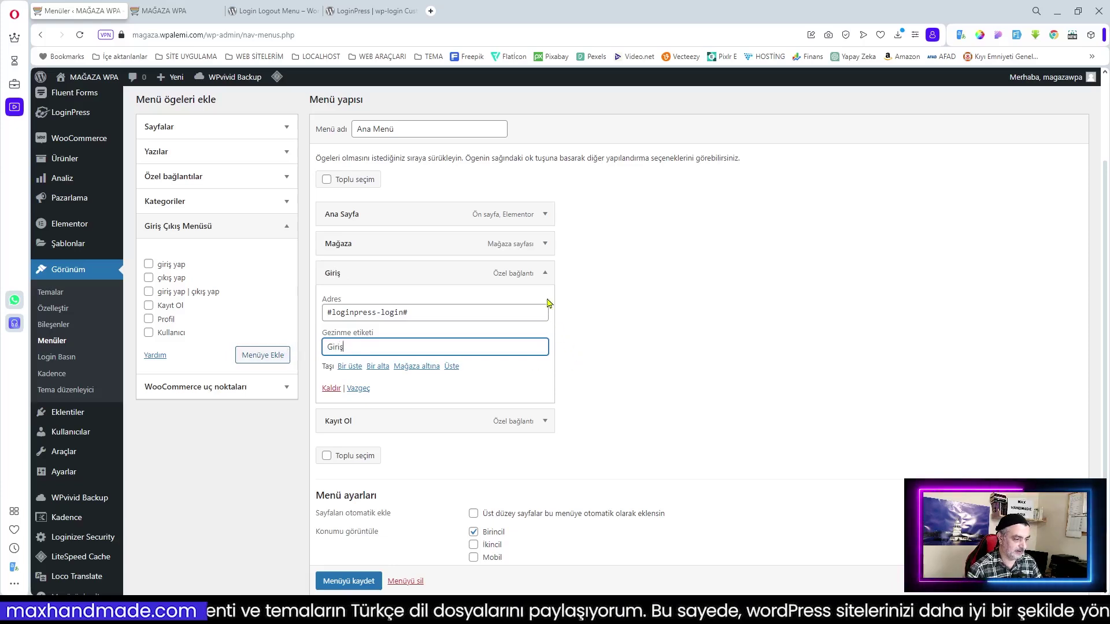
click(544, 273)
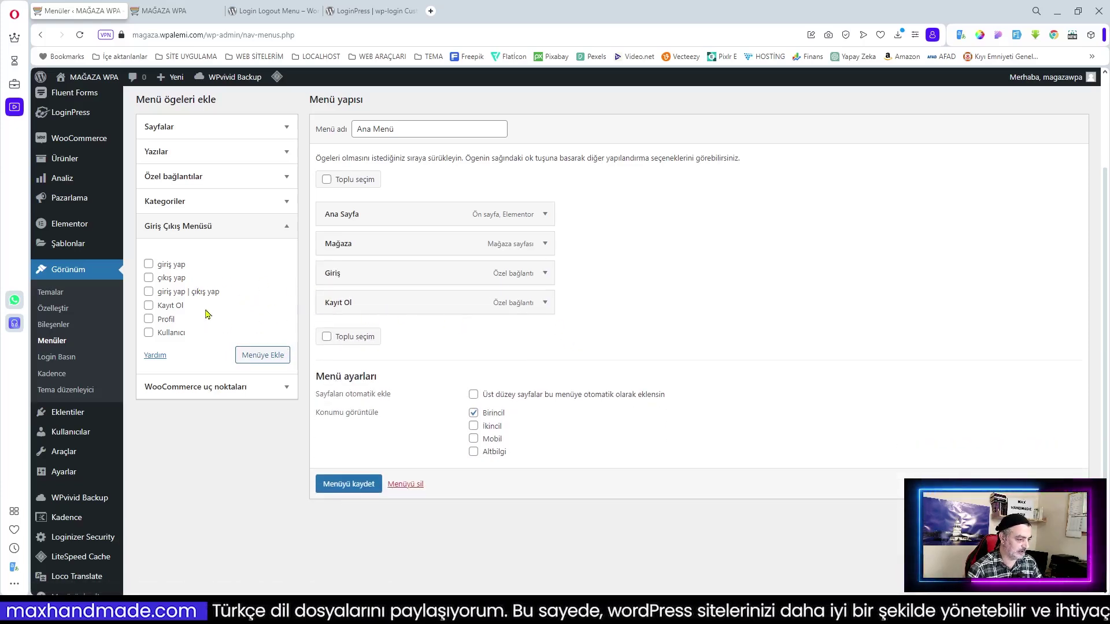
Step: Add the Kullanıcı and çıkış yap items from Giriş Çıkış Menüsü to Ana Menü
click(149, 333)
click(259, 357)
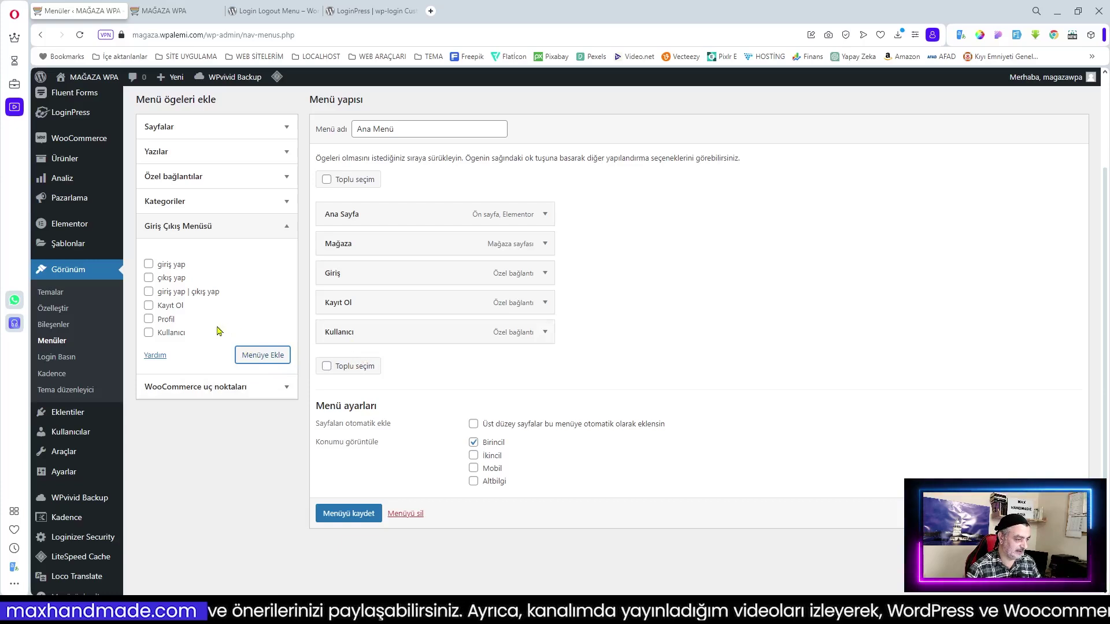
click(149, 278)
click(271, 356)
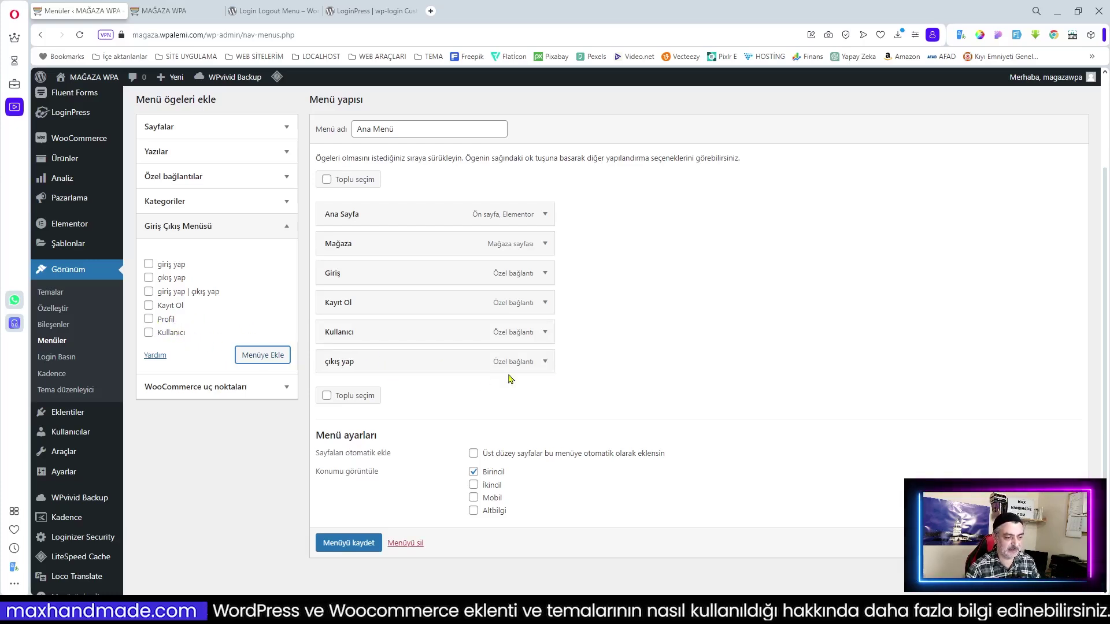
Step: Capitalise the çıkış yap item's navigation label to Çıkış Yap and save Ana Menü
click(544, 363)
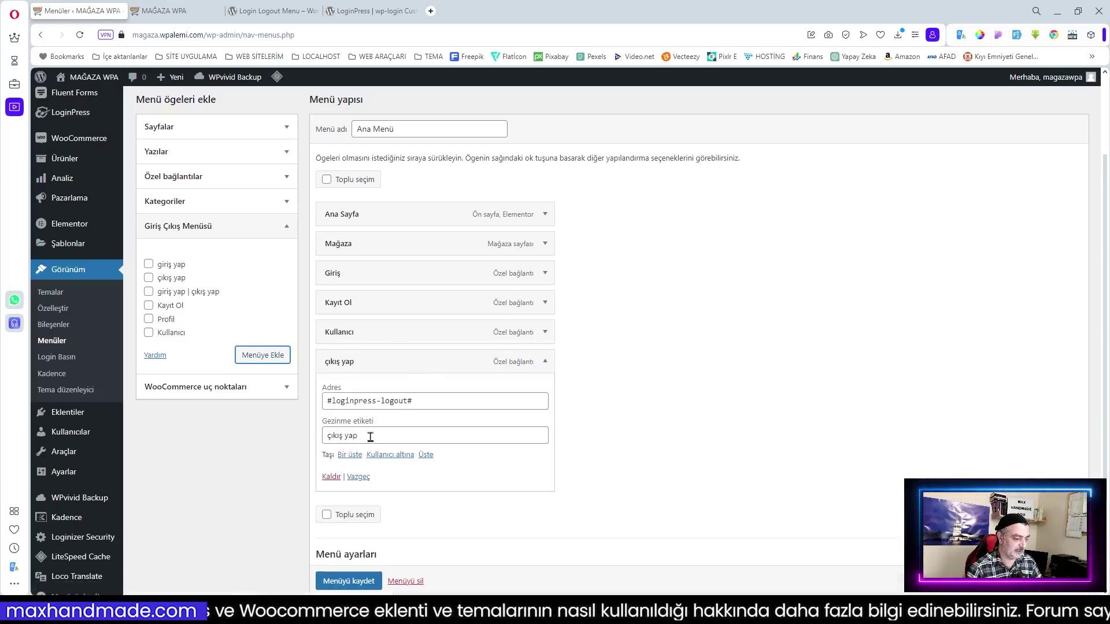
click(331, 438)
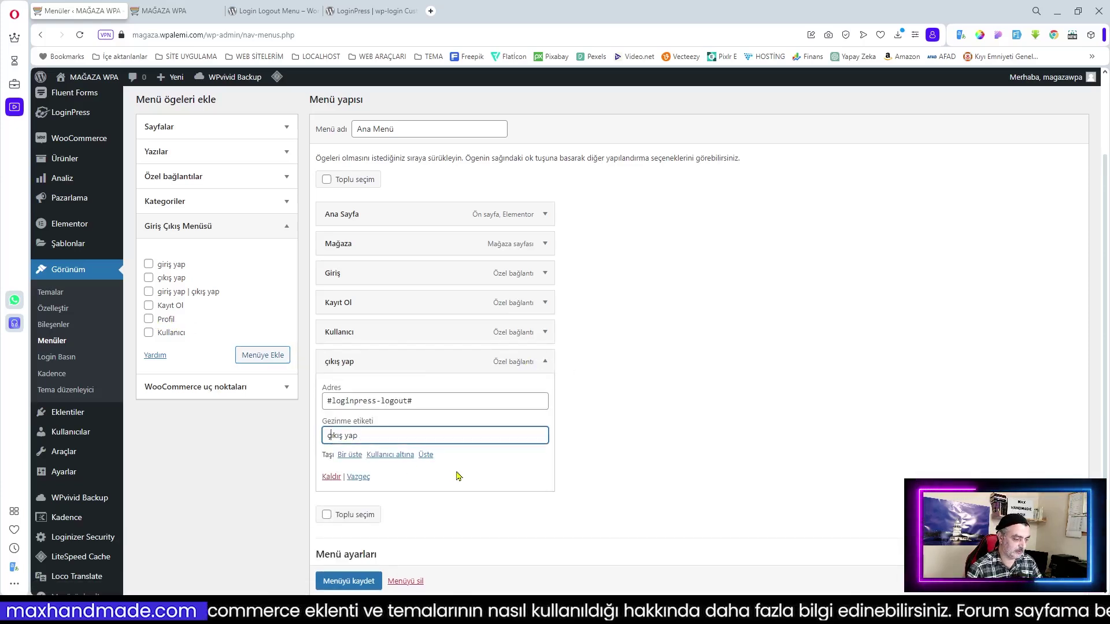
key(BackSpace)
text(Ç)
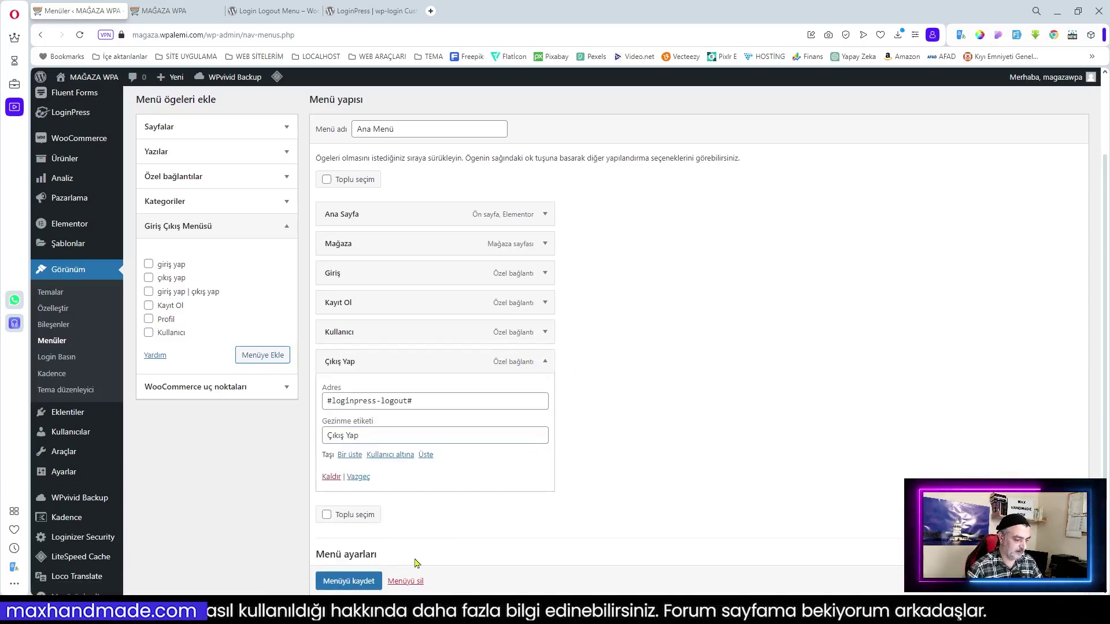
scroll(459, 476, down, 2)
click(348, 532)
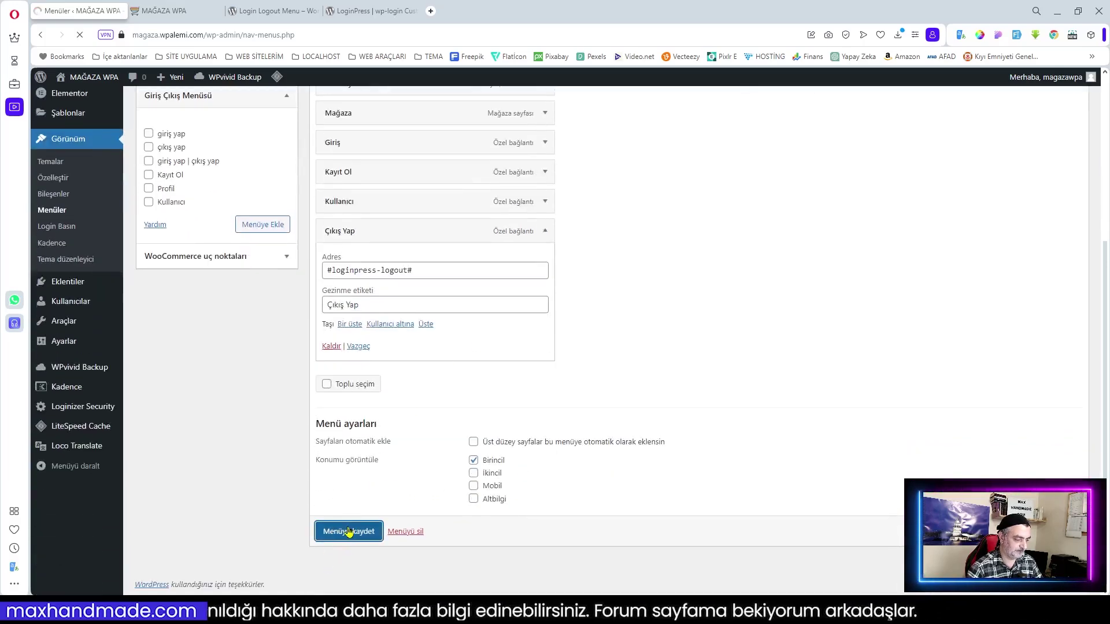
Step: Check the menu on the reloaded storefront, and make Çıkış Yap a sub-item of Kullanıcı in Ana Menü, saving the menu
click(166, 11)
click(79, 34)
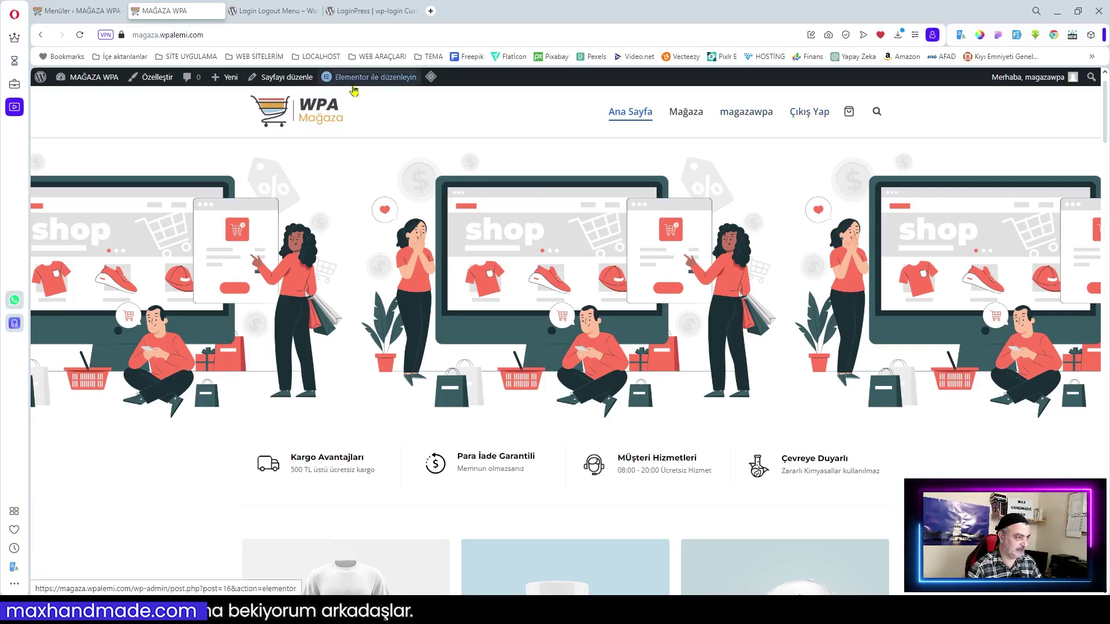
click(66, 11)
scroll(386, 346, down, 3)
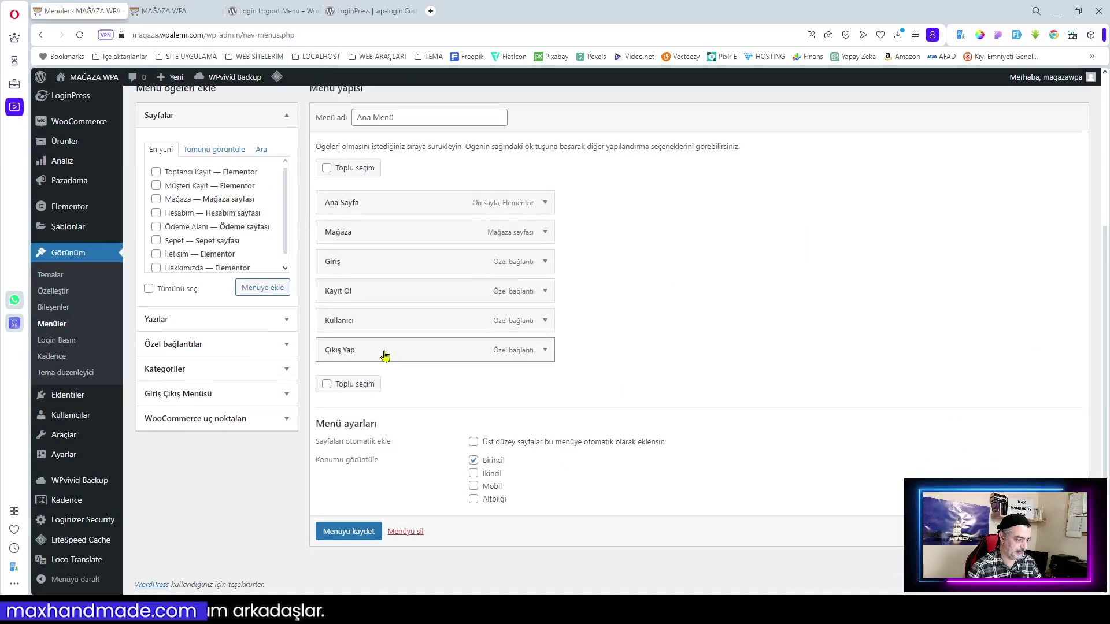
drag(371, 349, 402, 351)
click(366, 533)
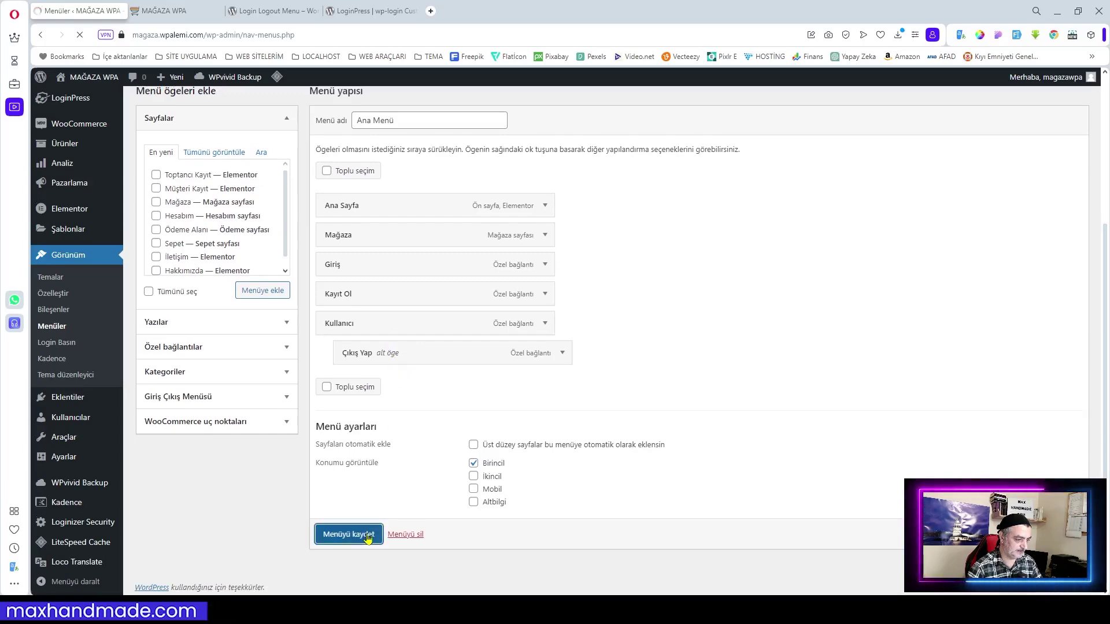
Step: Reload the storefront, log out through Çıkış Yap in the account submenu, and log back in with the prefilled credentials
click(191, 12)
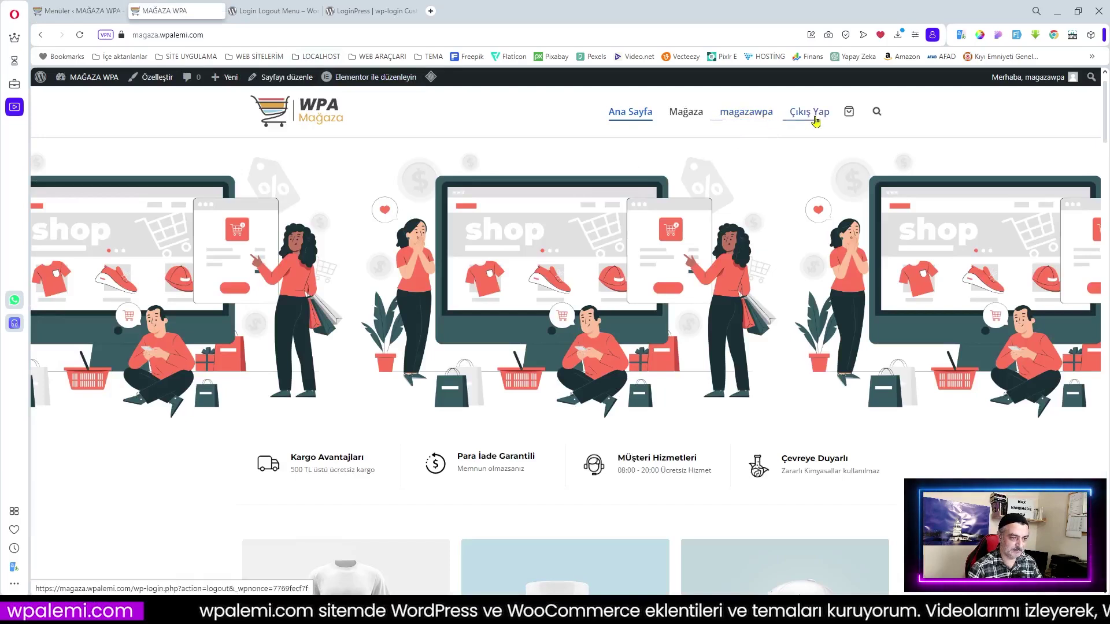
click(79, 36)
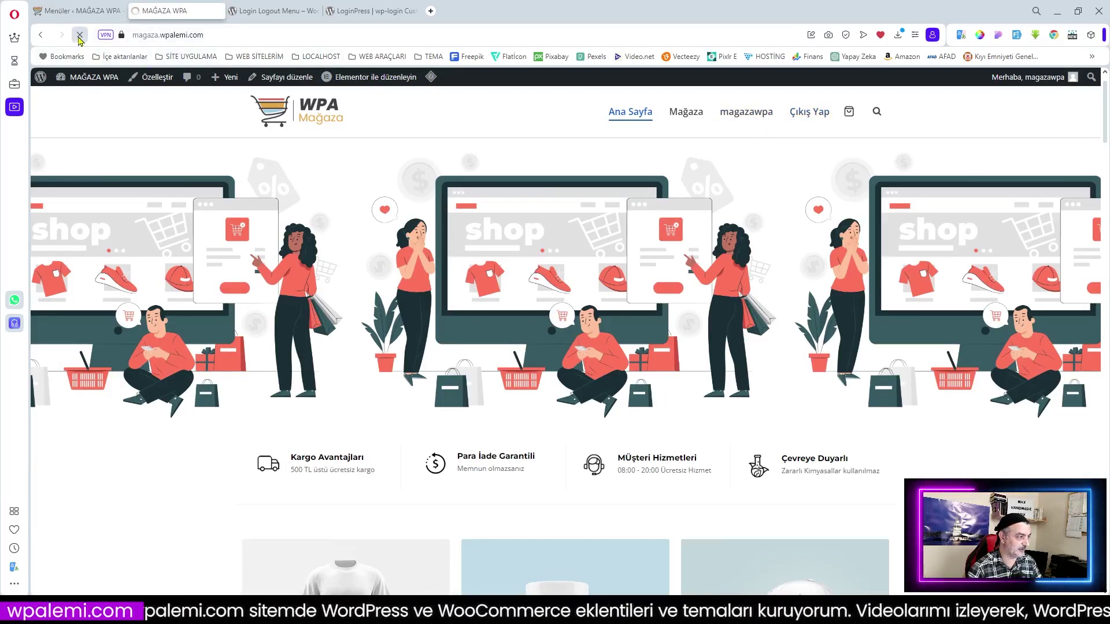
mouse_move(817, 141)
click(807, 155)
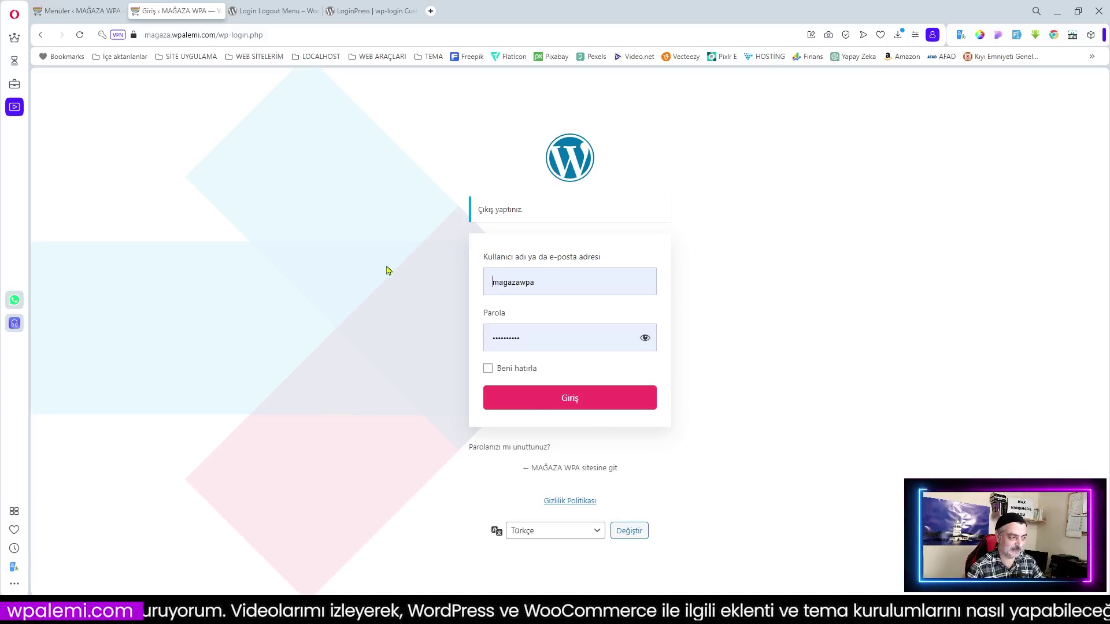
click(573, 405)
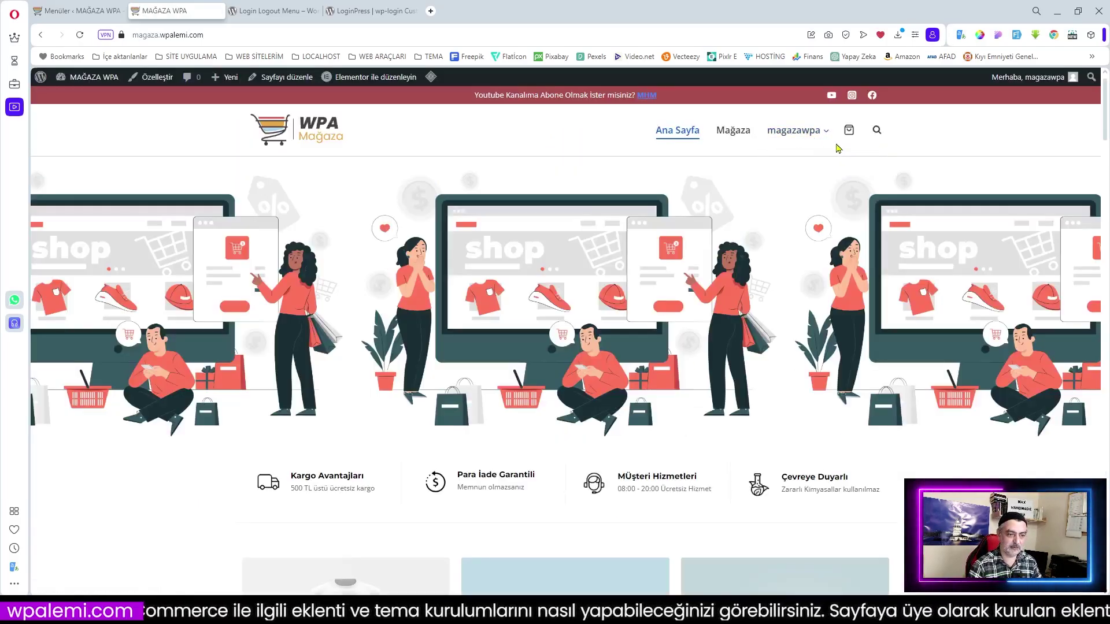
Step: Copy the storefront address and open magaza.wpalemi.com in a new private window to view it as a logged-out visitor
click(167, 35)
key(ctrl+c)
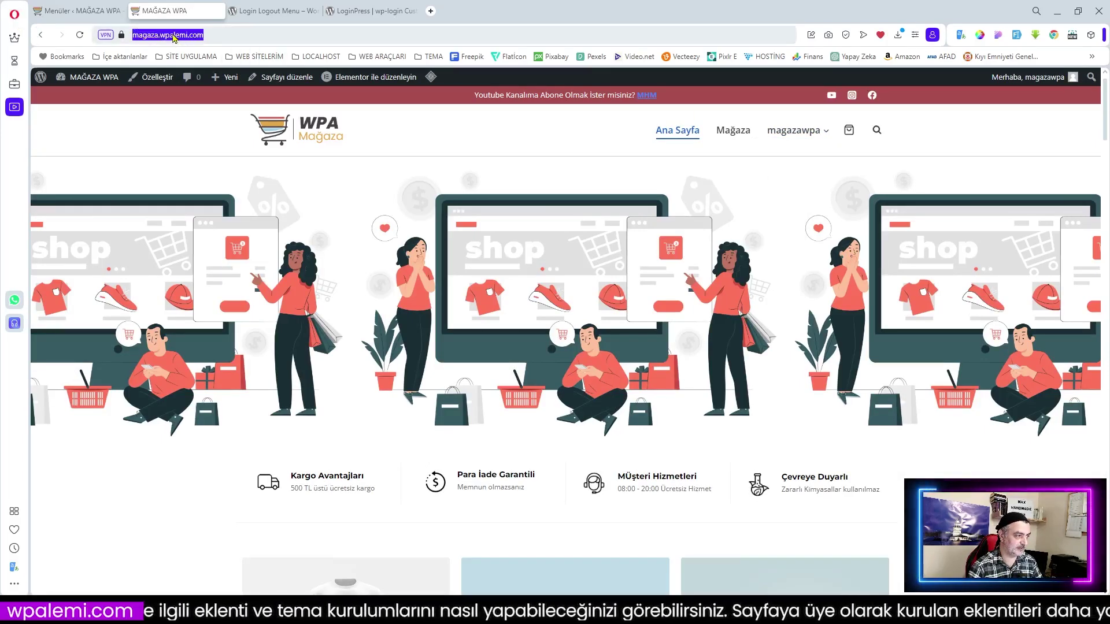
right_click(173, 36)
click(193, 90)
click(15, 14)
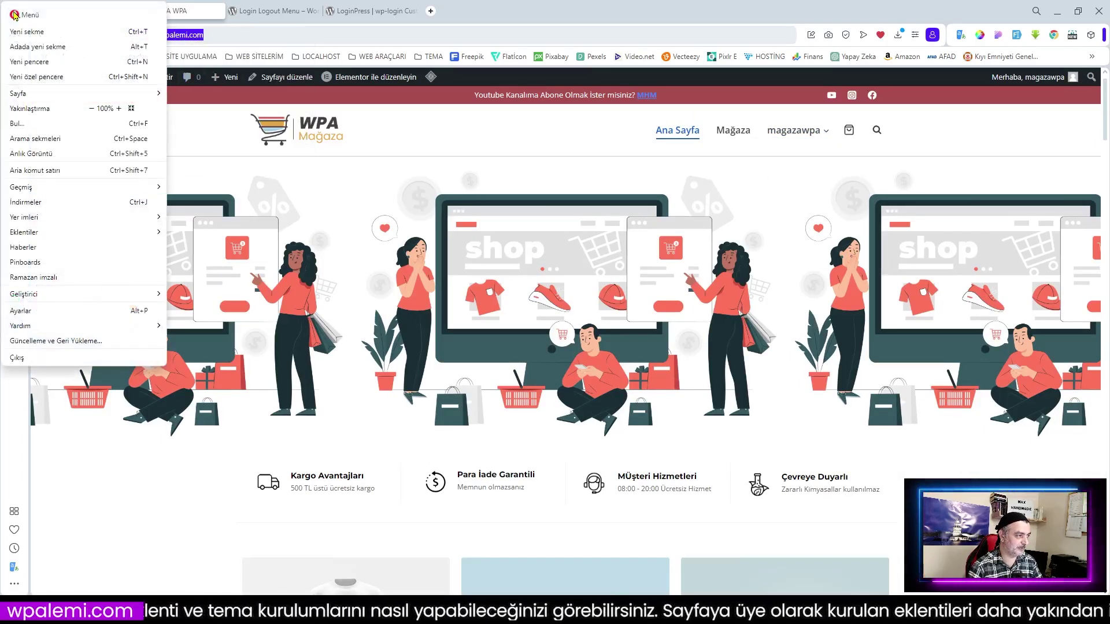
click(42, 82)
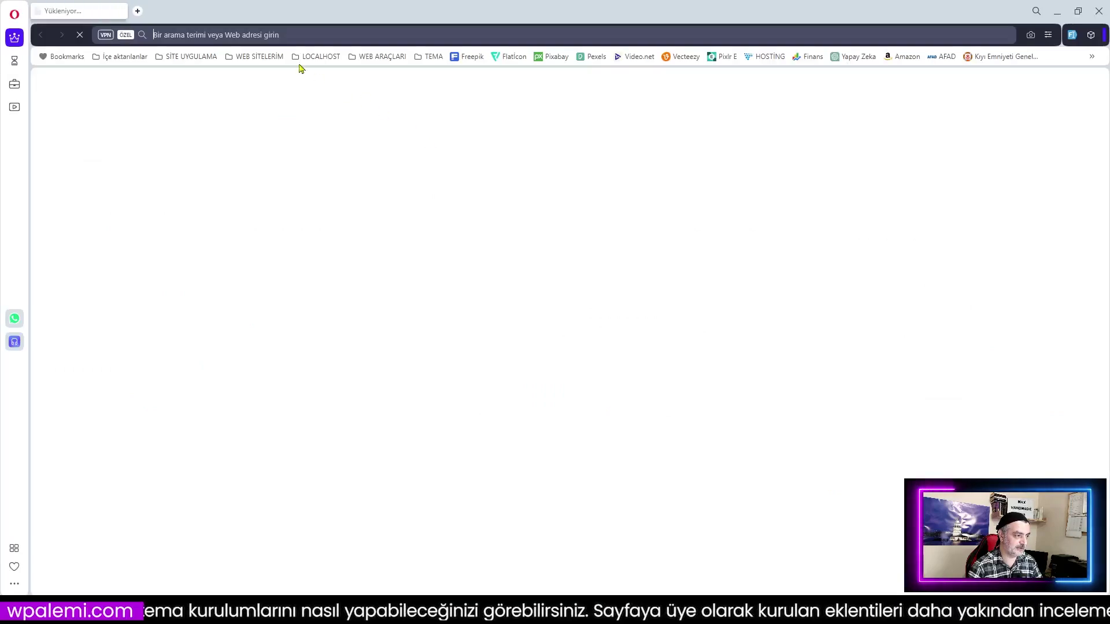
key(ctrl+v)
key(Return)
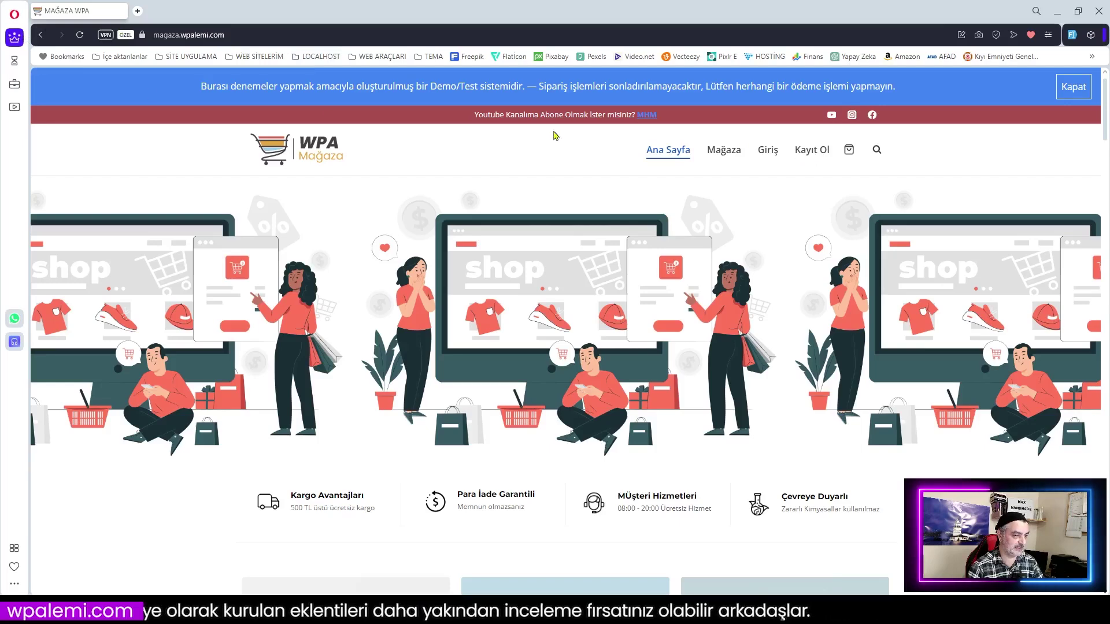
Step: Test the Giriş and Kayıt Ol links as a logged-out visitor and return to the main browser window
click(773, 155)
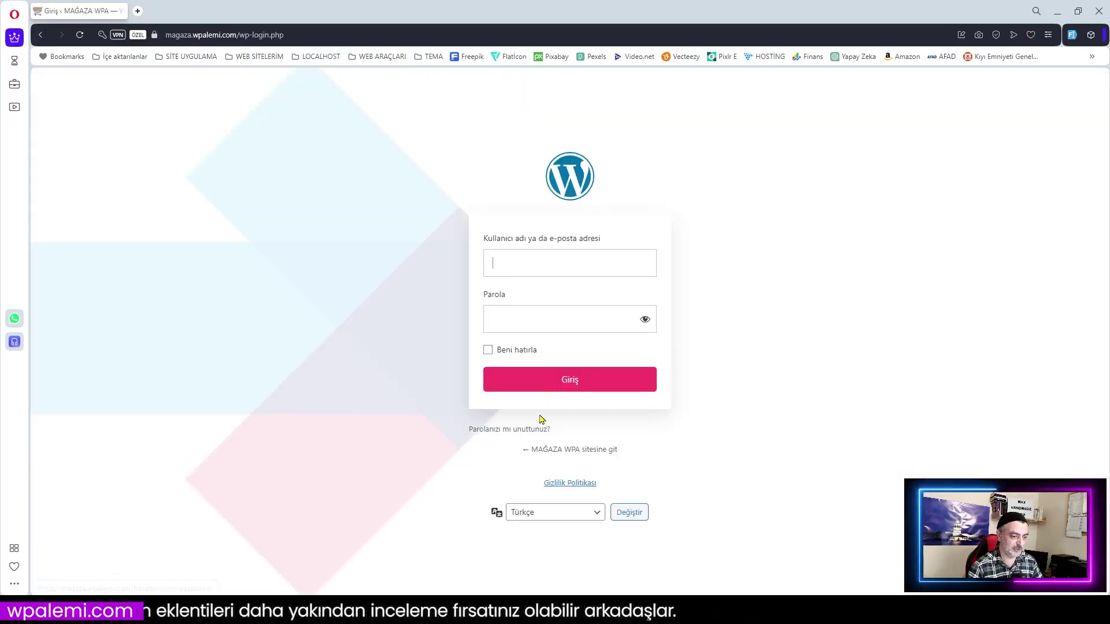
click(564, 450)
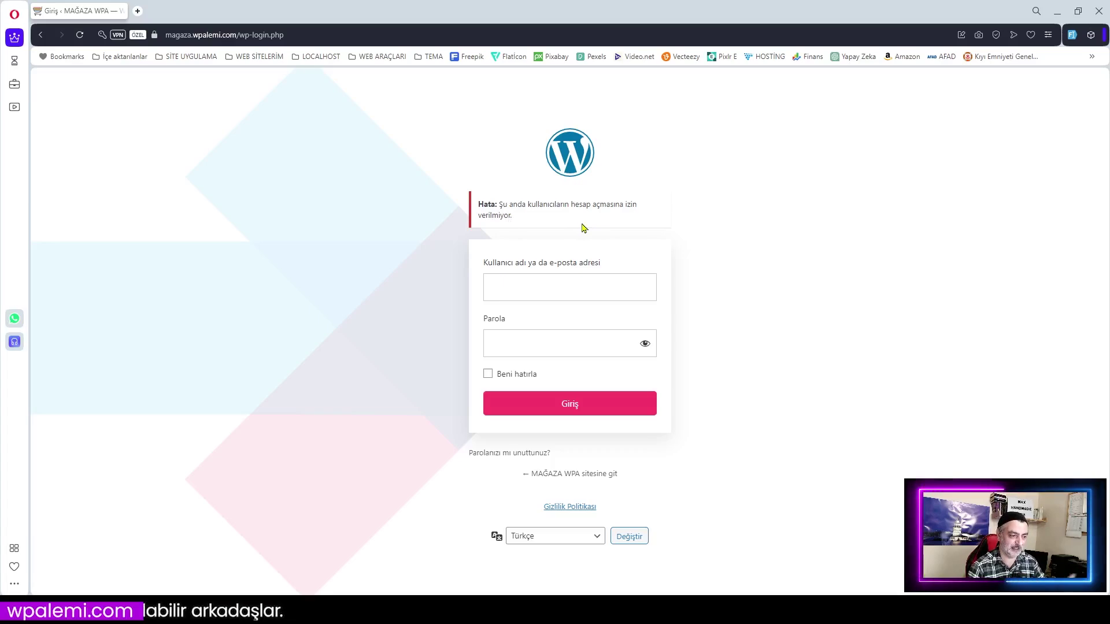
click(41, 38)
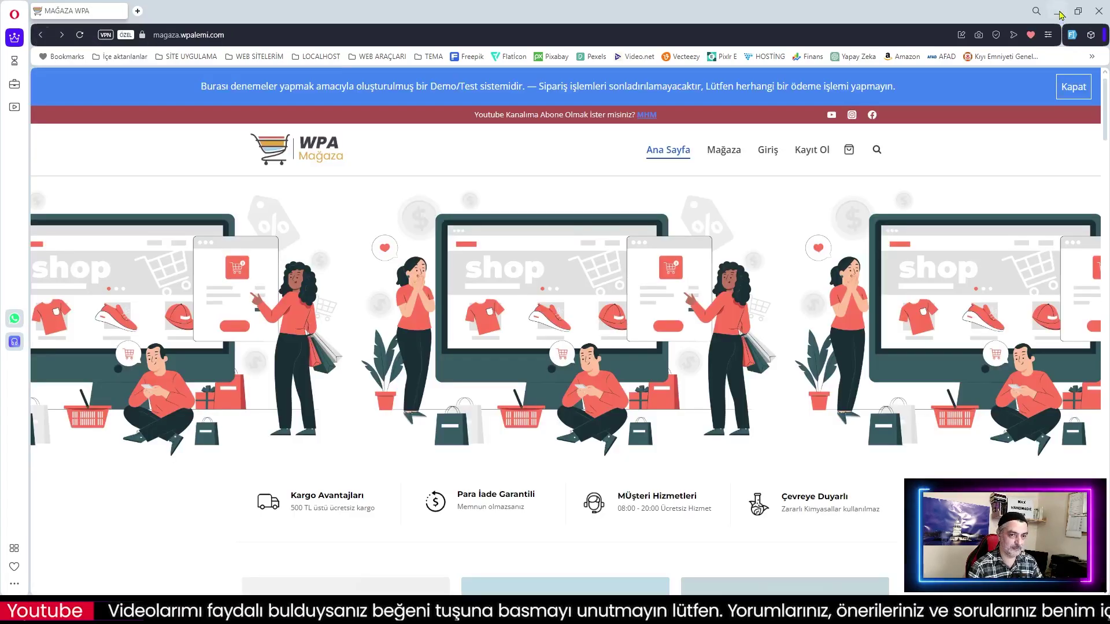
click(1058, 12)
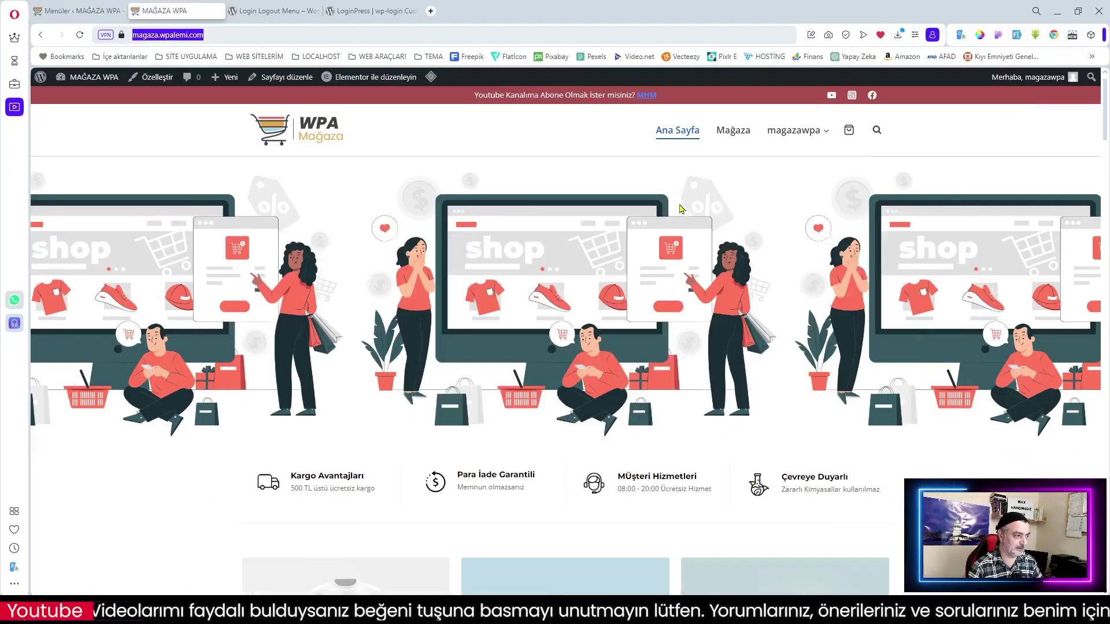
Step: Enable the membership option İsteyen herkes hesap açabilsin in the site's general settings and save the changes
click(87, 10)
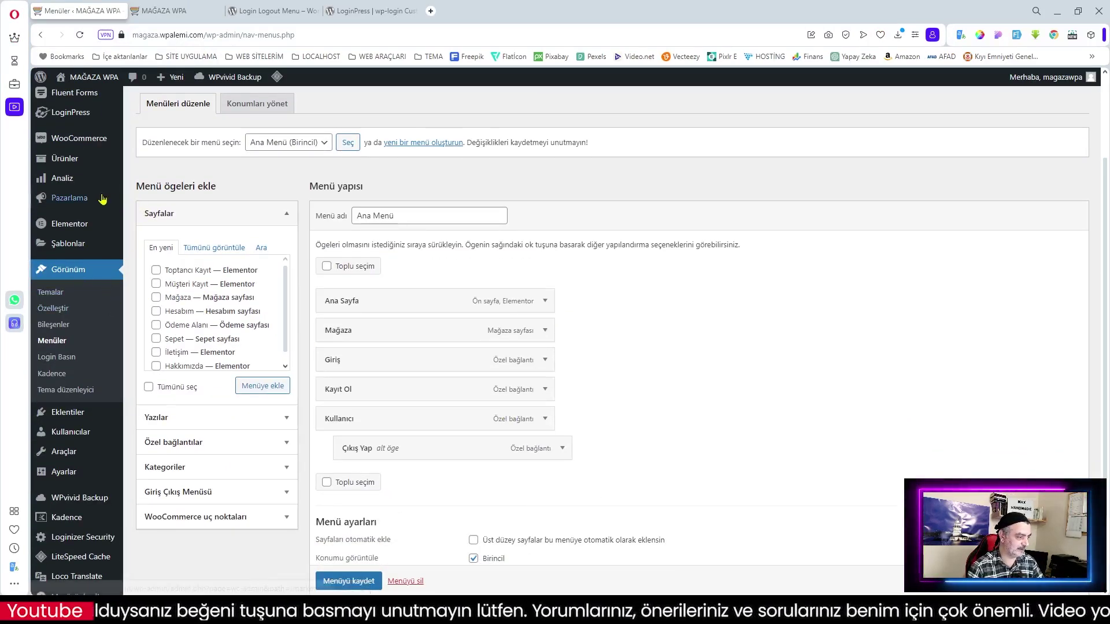
mouse_move(74, 473)
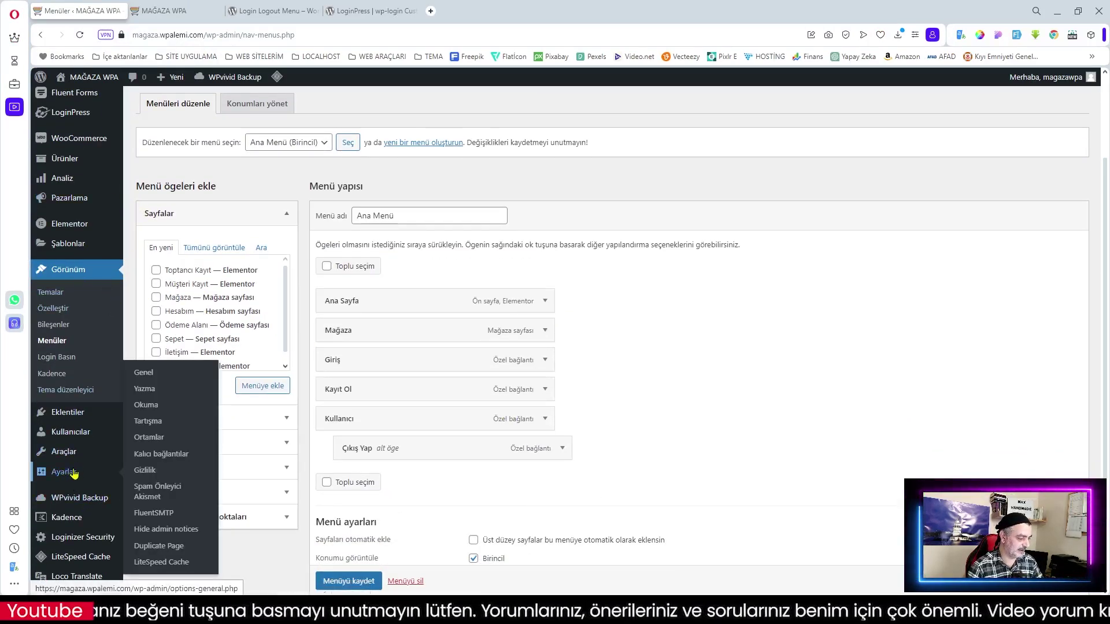
click(148, 373)
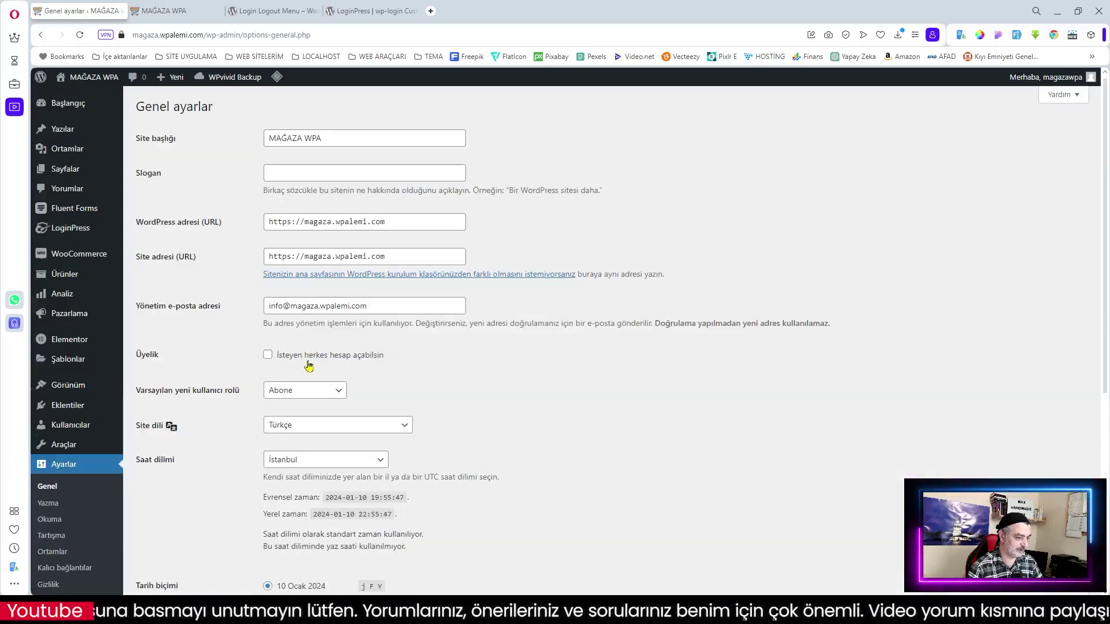
click(268, 356)
scroll(501, 407, down, 4)
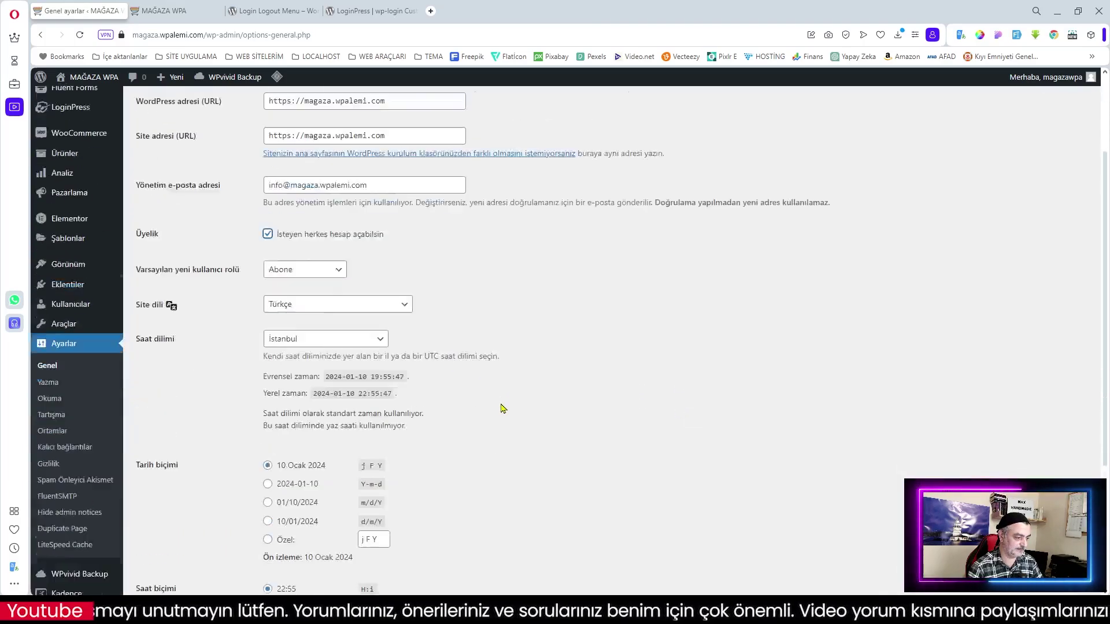
scroll(502, 408, down, 2)
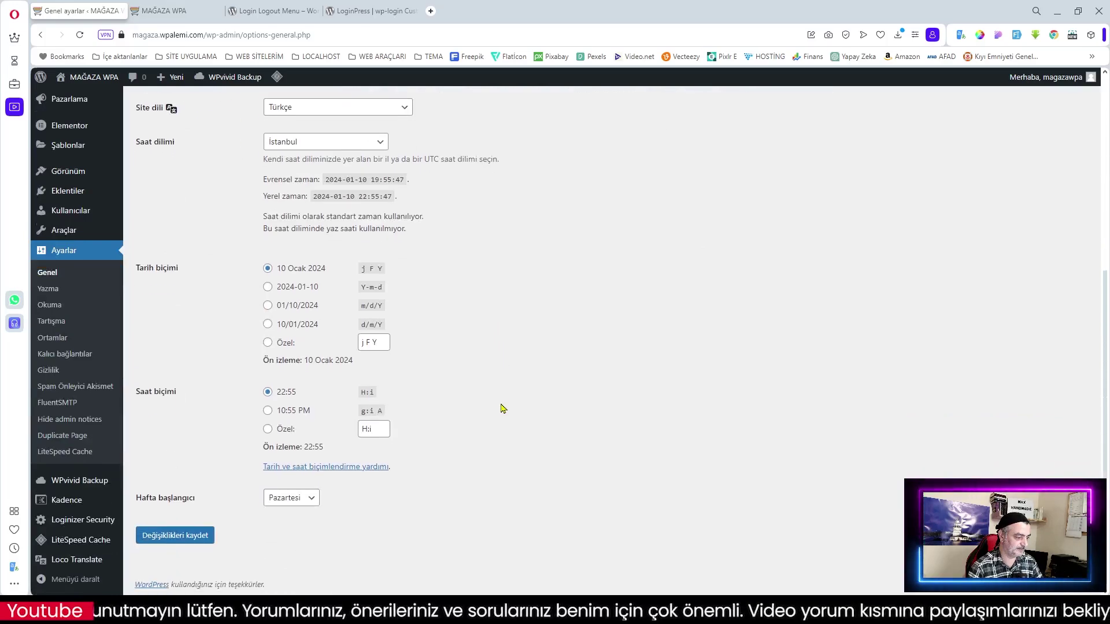
click(175, 536)
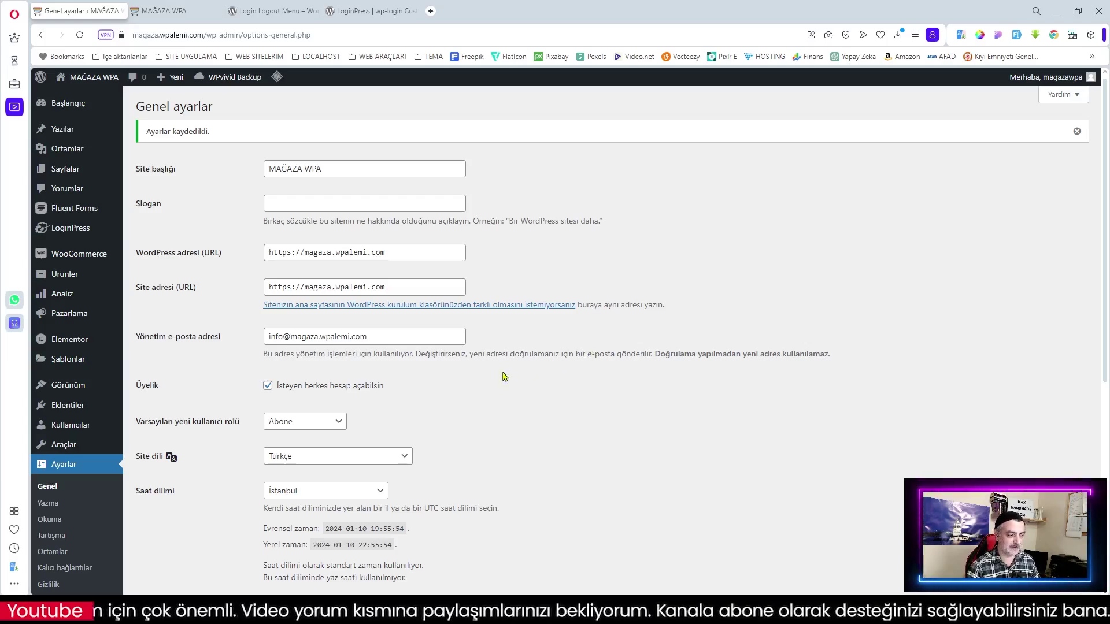
Step: Check the account submenu on the storefront, review the home page down to the footer links, and reload the page
click(180, 11)
mouse_move(800, 135)
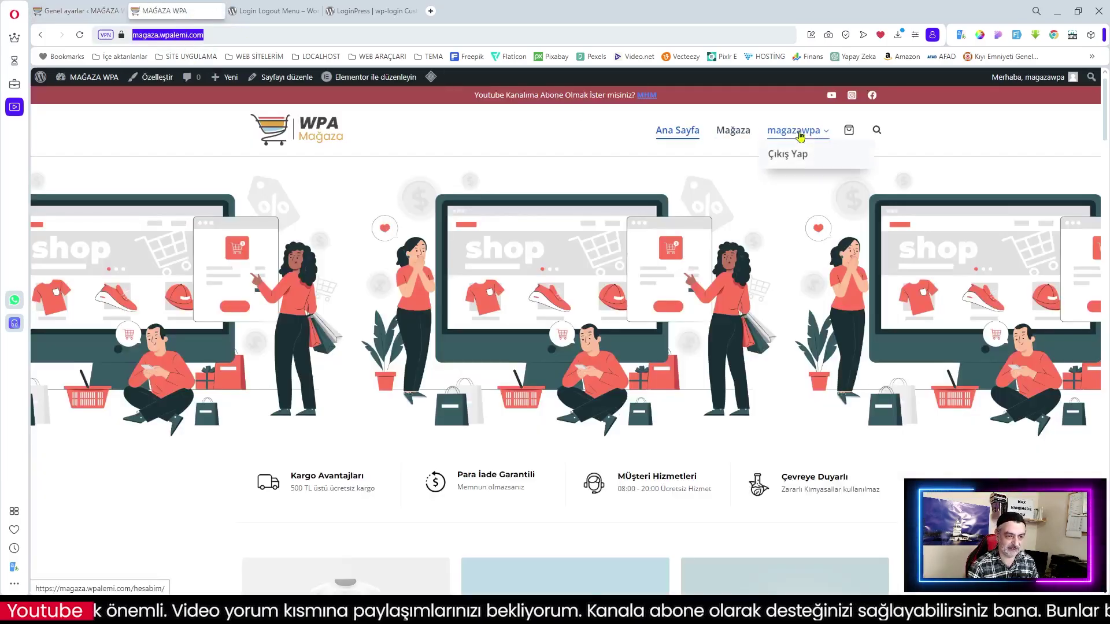
scroll(808, 189, down, 5)
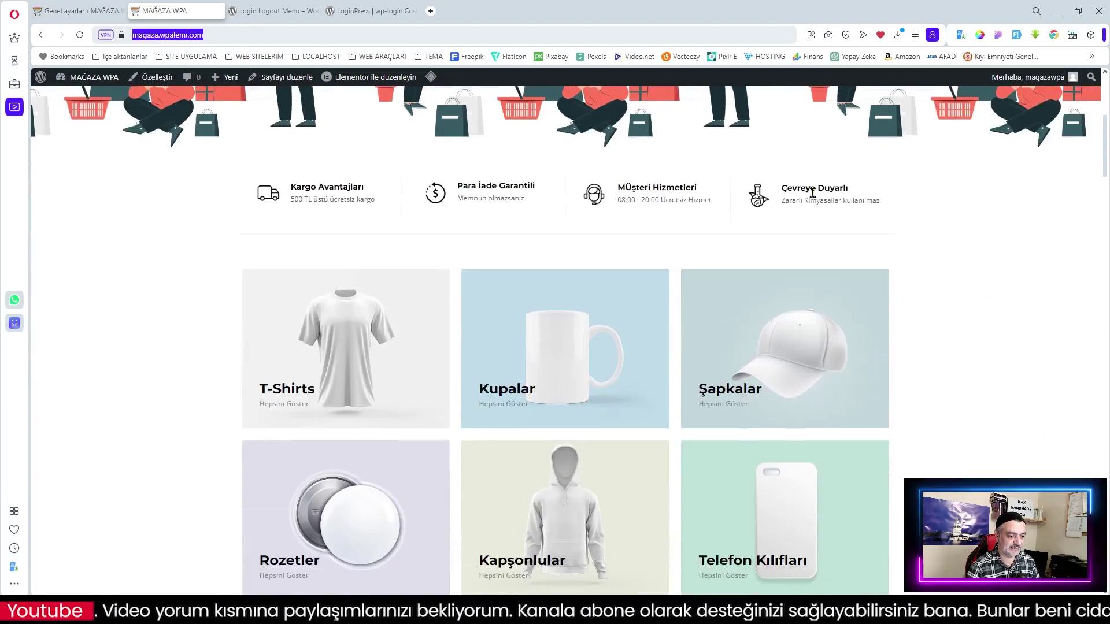
scroll(809, 189, down, 20)
scroll(876, 389, down, 15)
scroll(676, 504, down, 4)
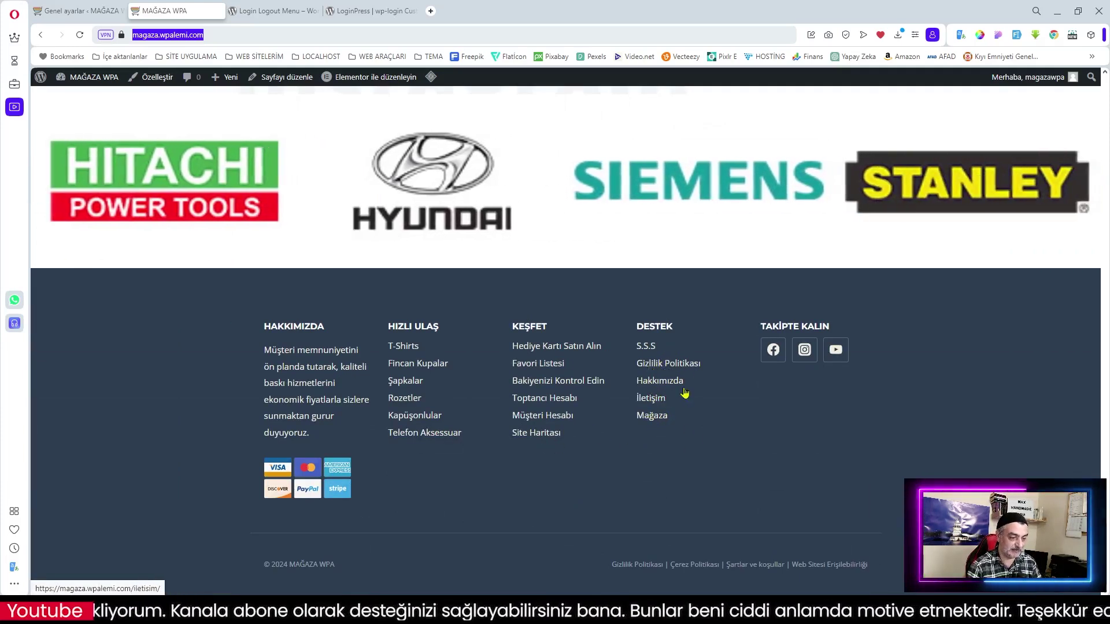
key(Return)
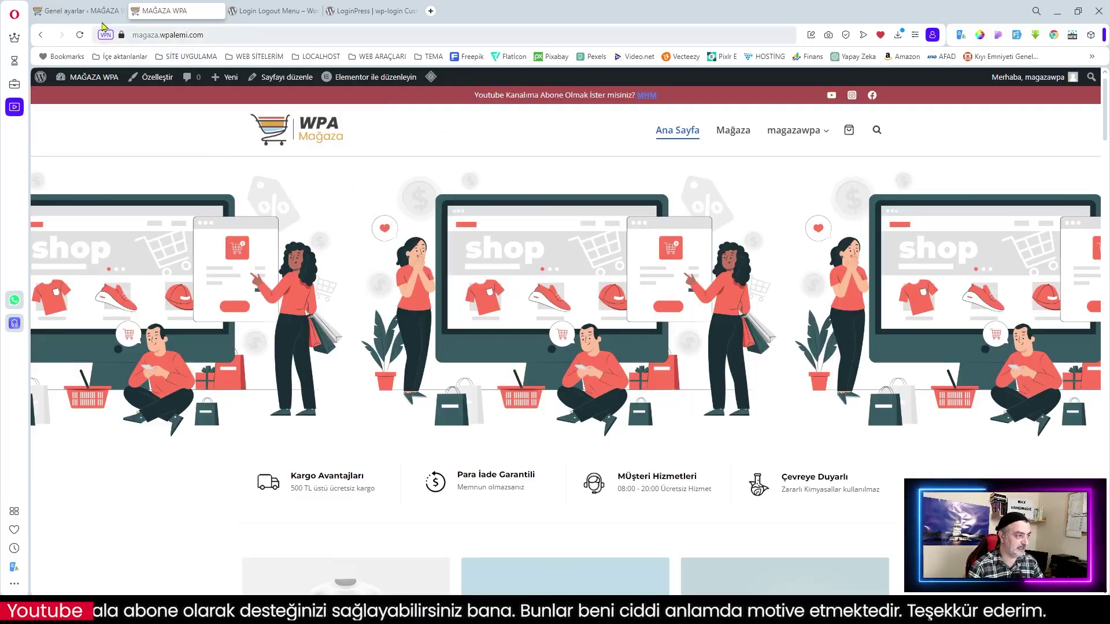
Step: Open LoginPress in the site admin, review which permissions it requests, and skip the data-sharing opt-in
click(87, 14)
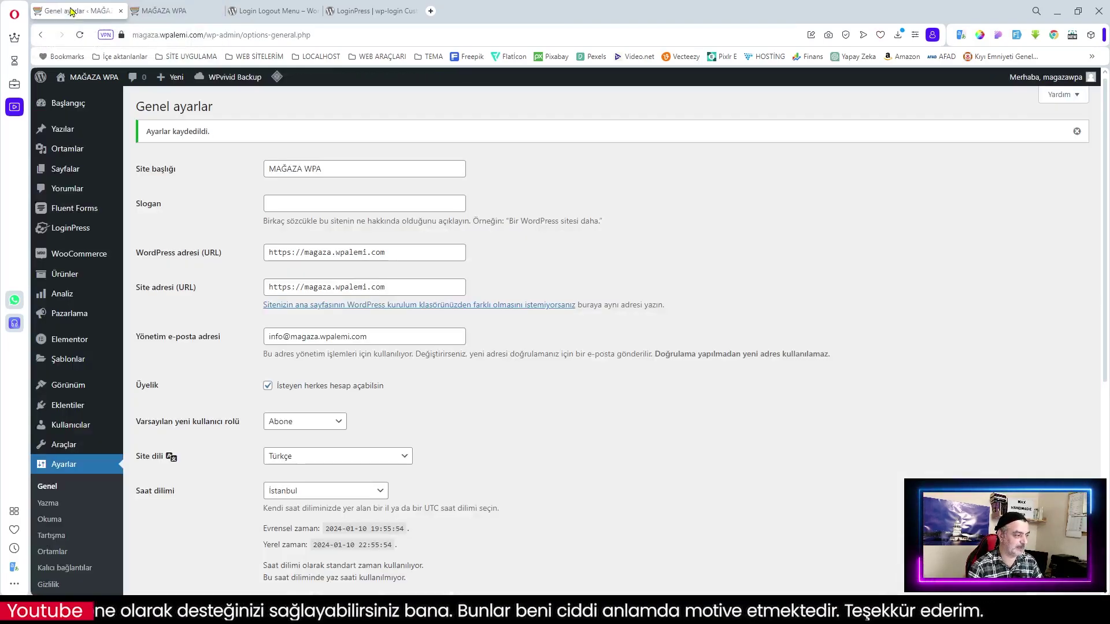
click(64, 230)
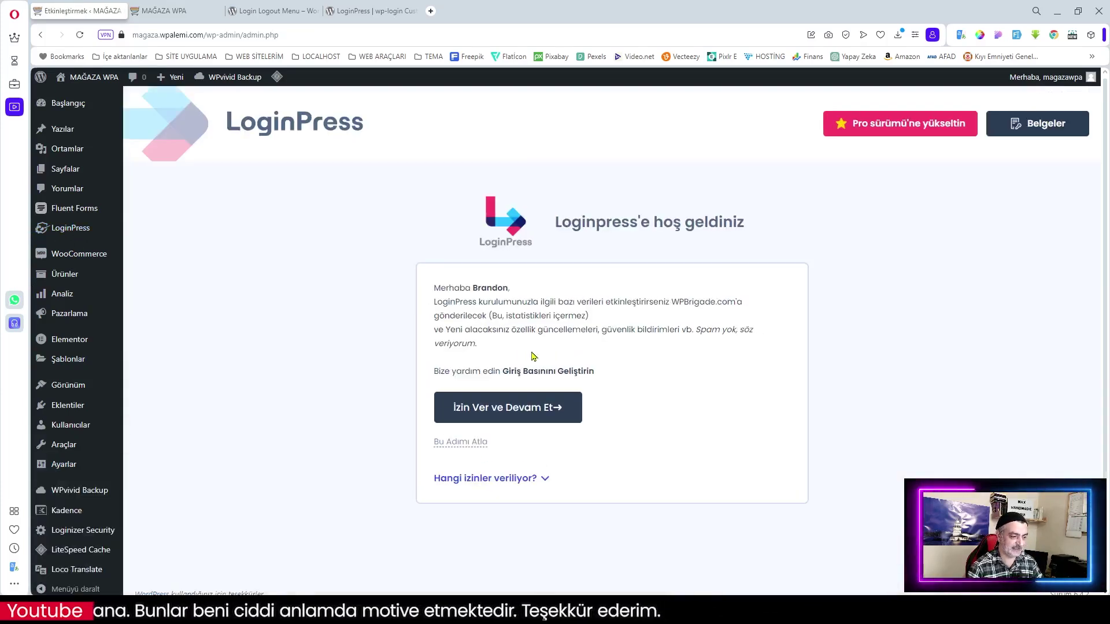
scroll(693, 419, down, 1)
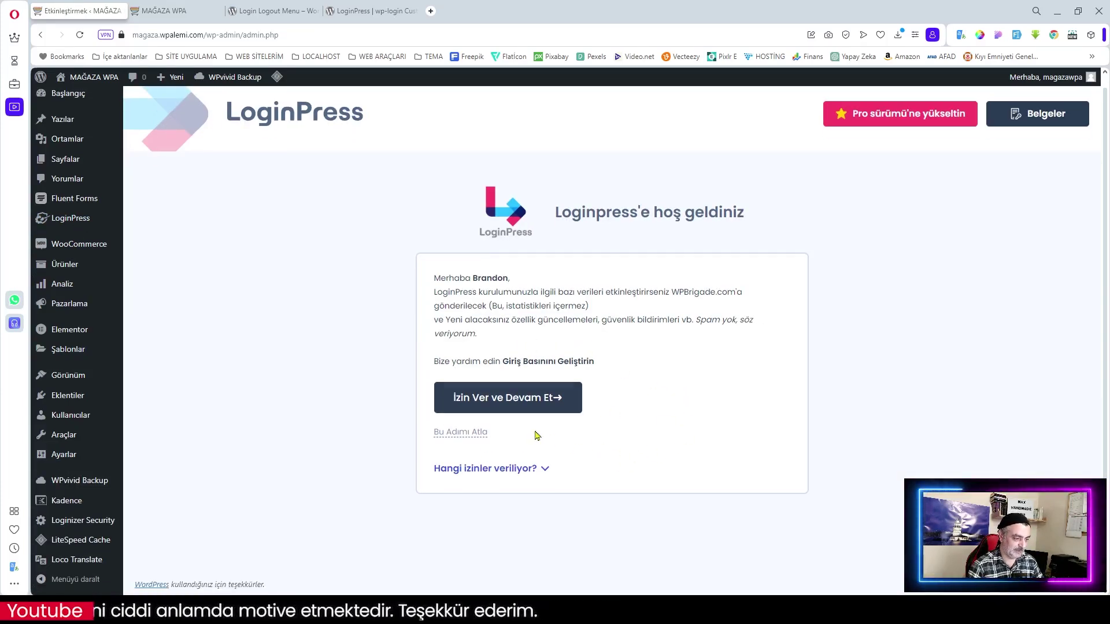
click(549, 472)
scroll(639, 479, down, 3)
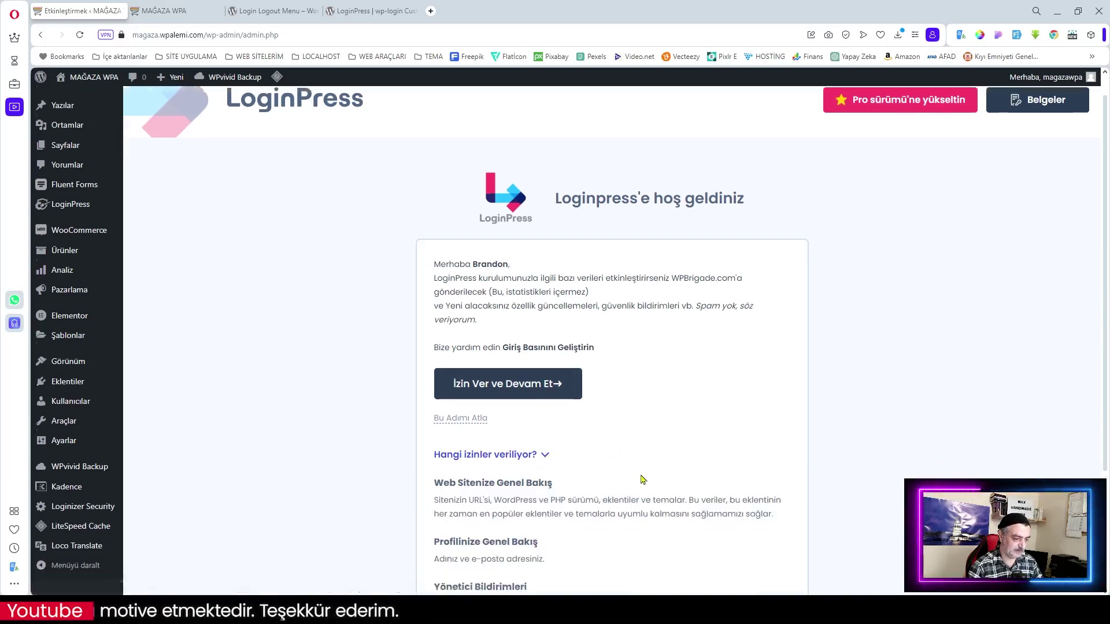
scroll(636, 478, up, 4)
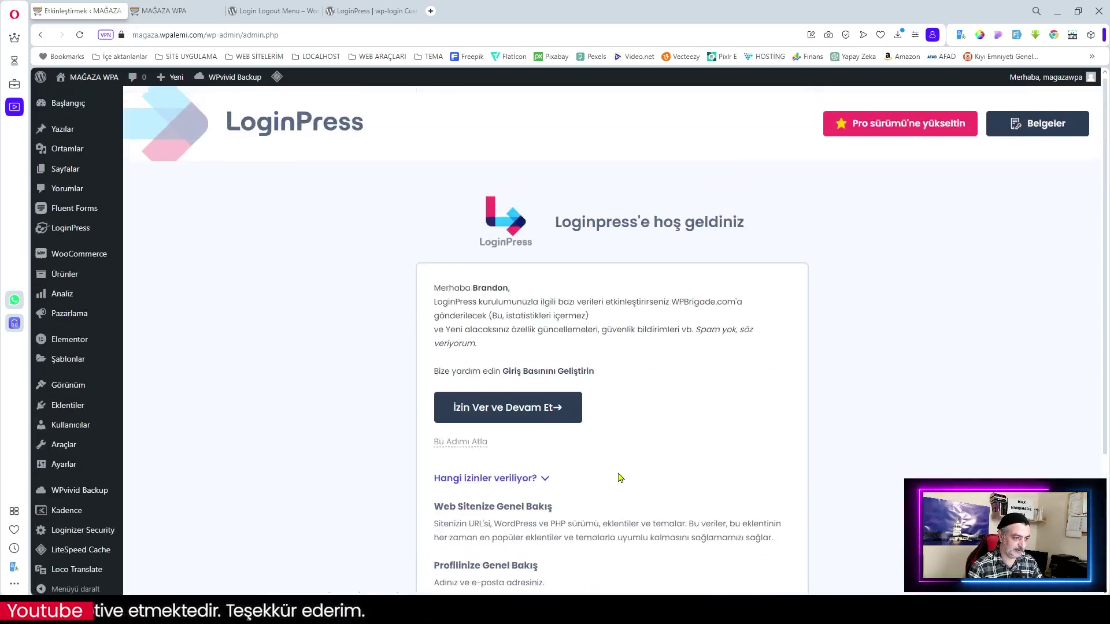
click(472, 443)
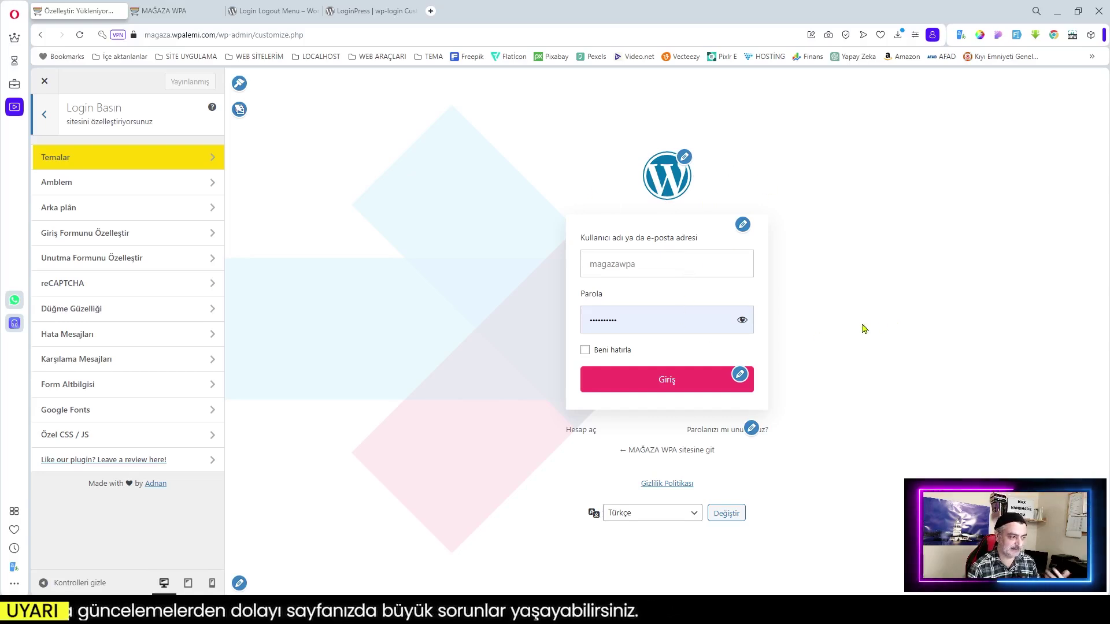
Step: Compare the Minimalist and Default login page themes and apply the Default theme
click(238, 84)
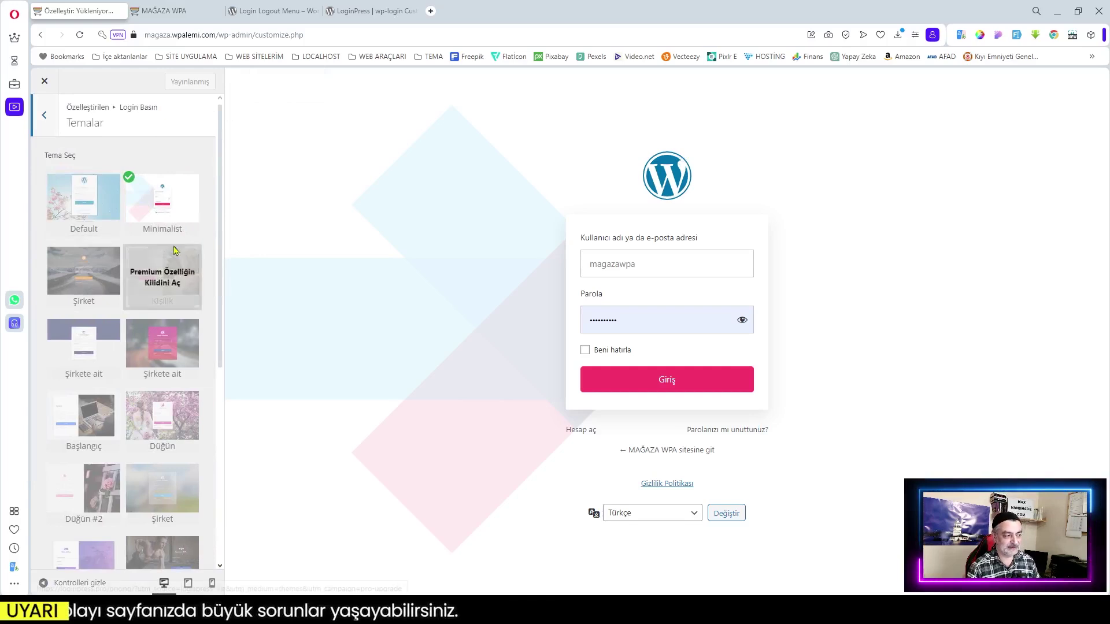
click(101, 213)
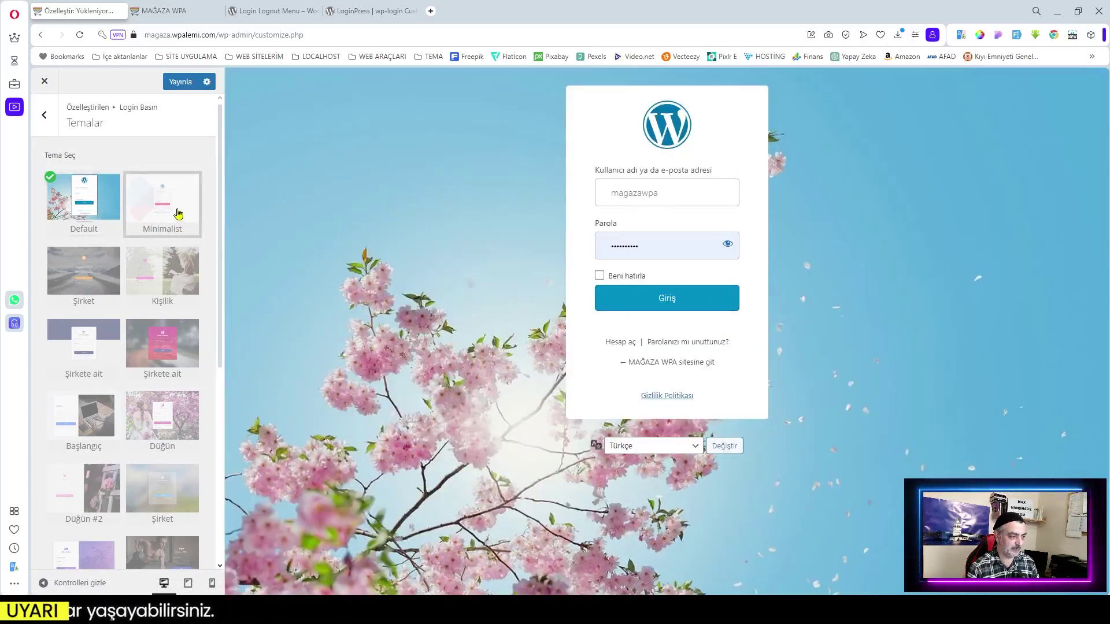
click(179, 213)
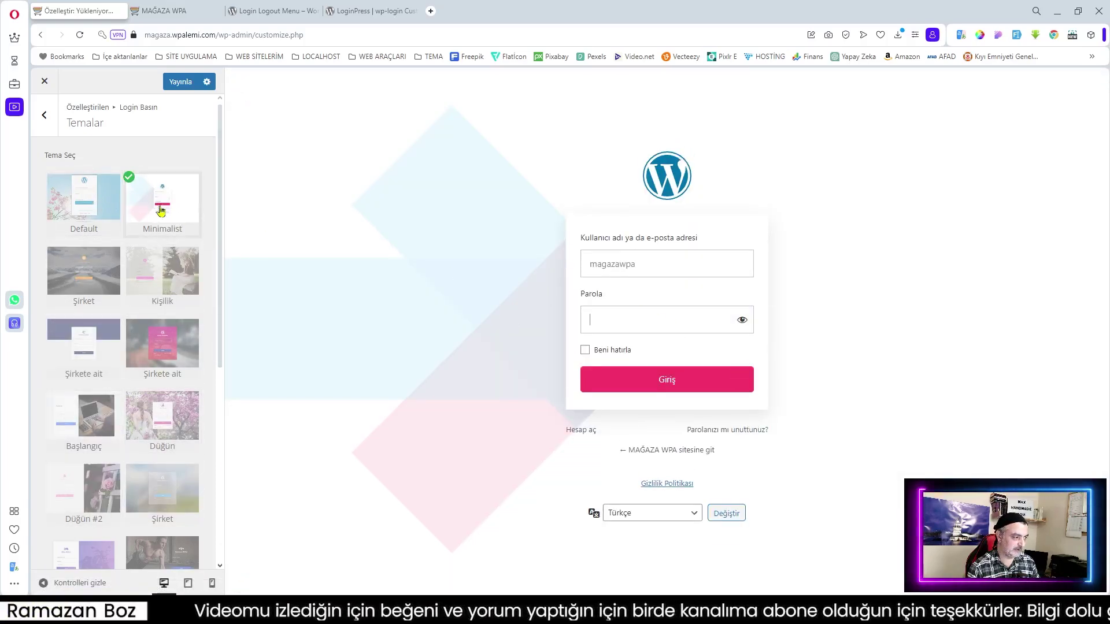
click(81, 206)
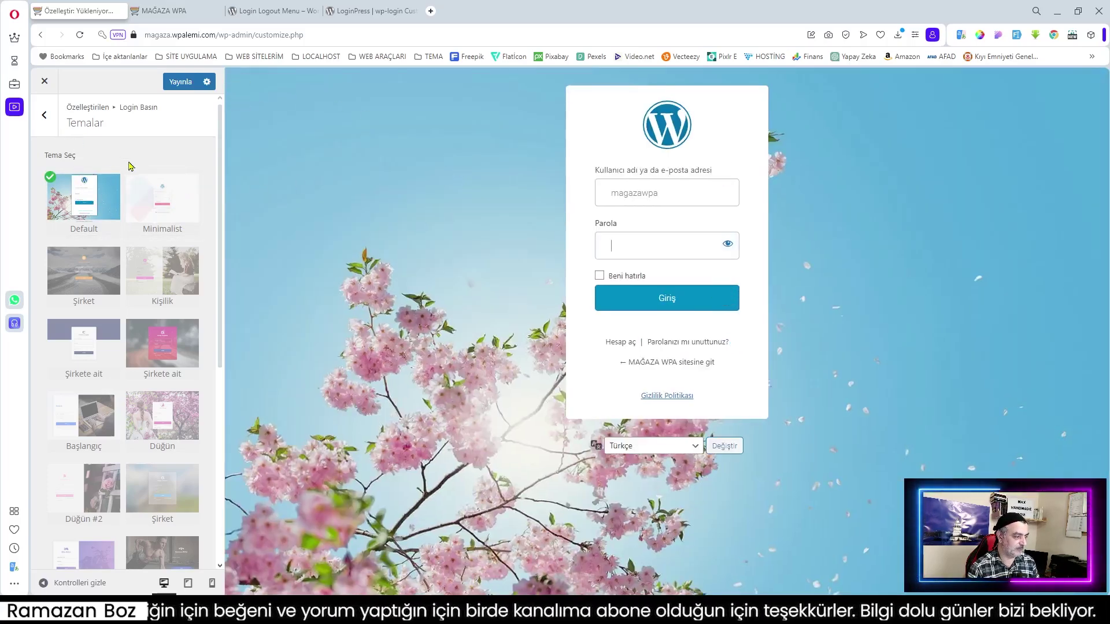
scroll(128, 165, down, 5)
scroll(148, 186, up, 5)
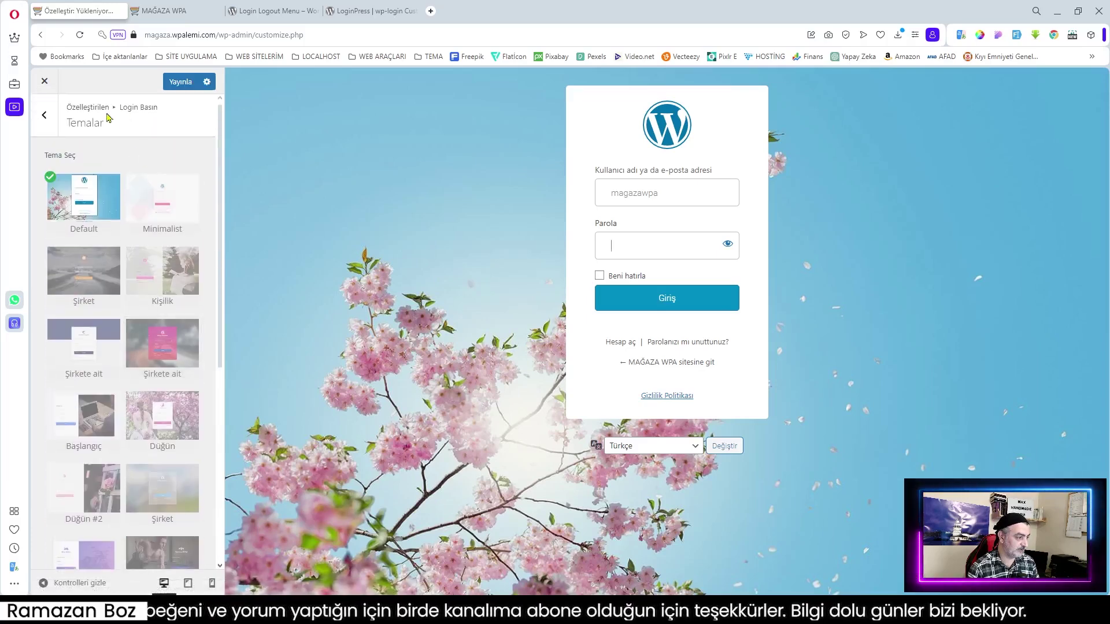
Step: Set the WPA Shopping image as the login form logo with a width of 220 px and publish the changes
click(44, 114)
click(90, 184)
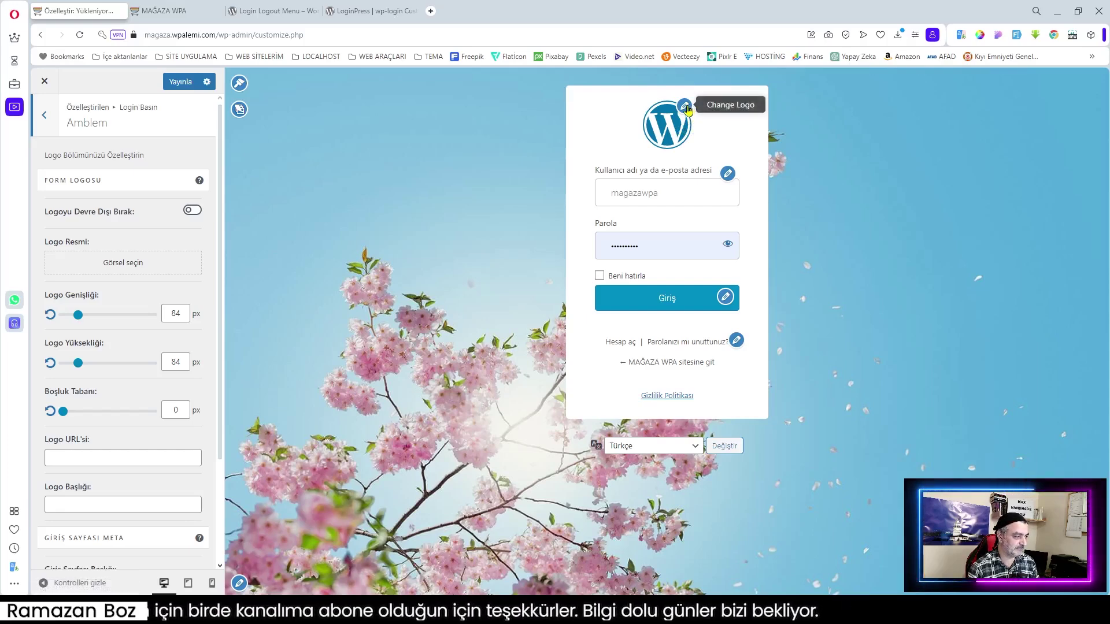
click(121, 265)
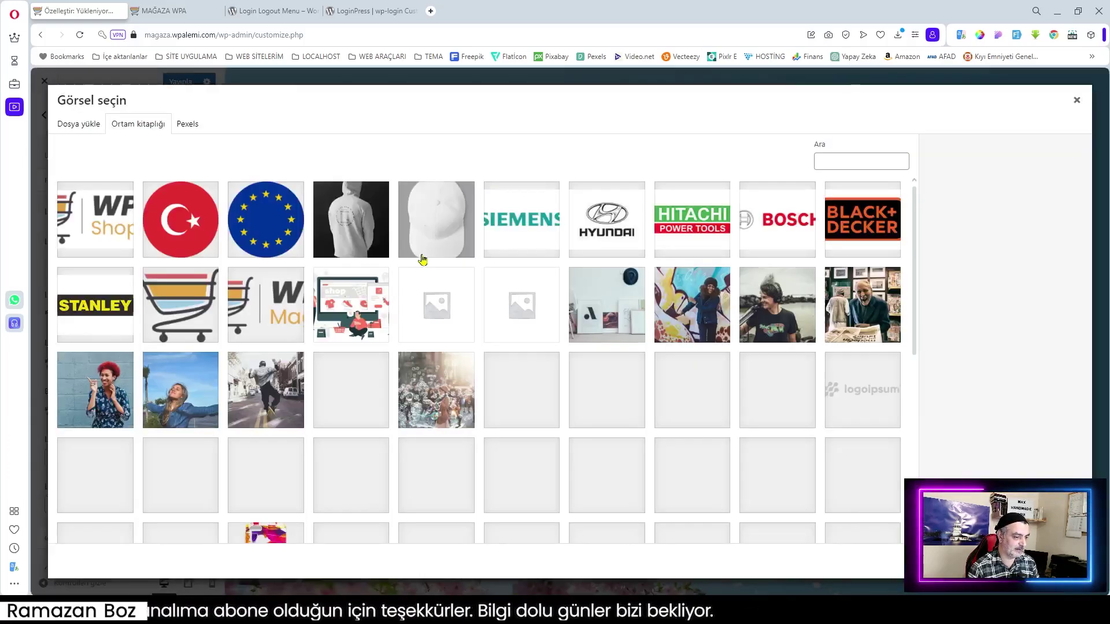
click(107, 225)
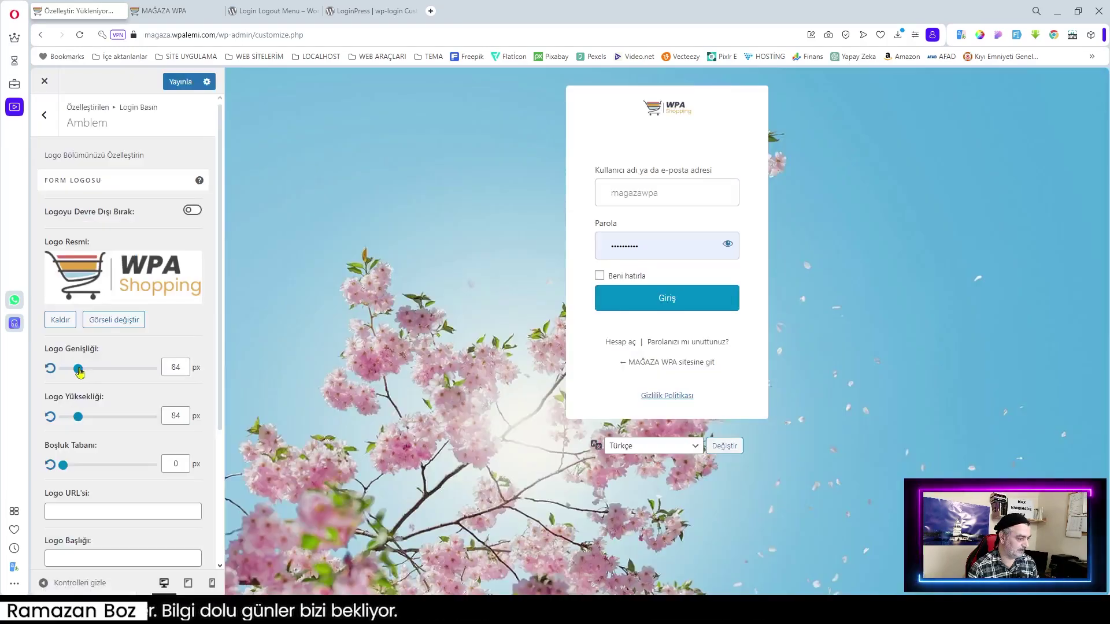
drag(79, 371, 104, 376)
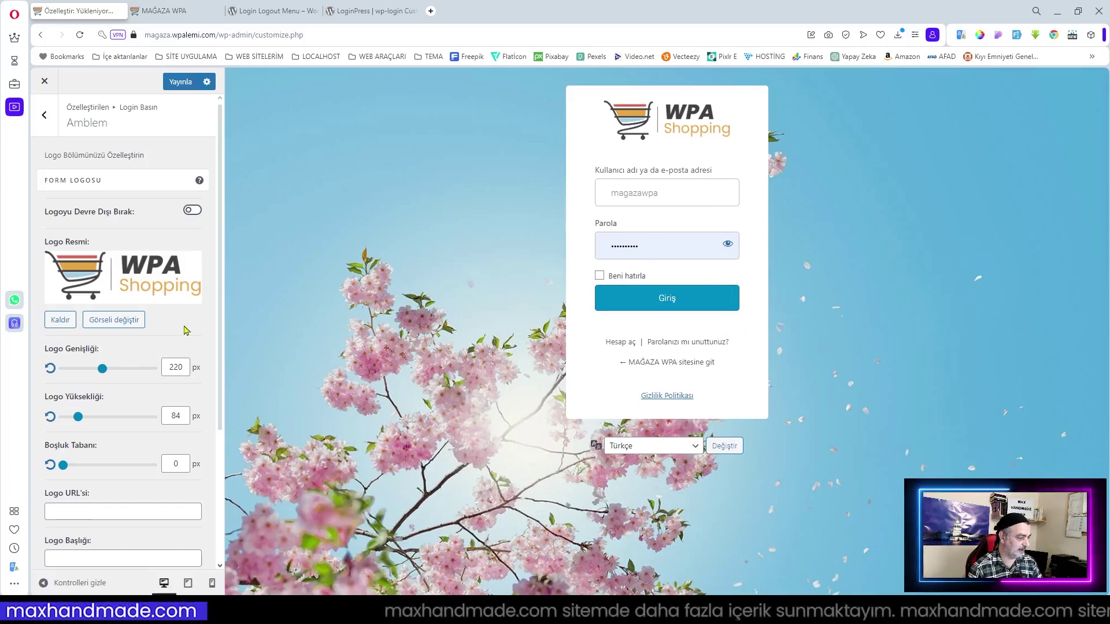
scroll(185, 330, down, 1)
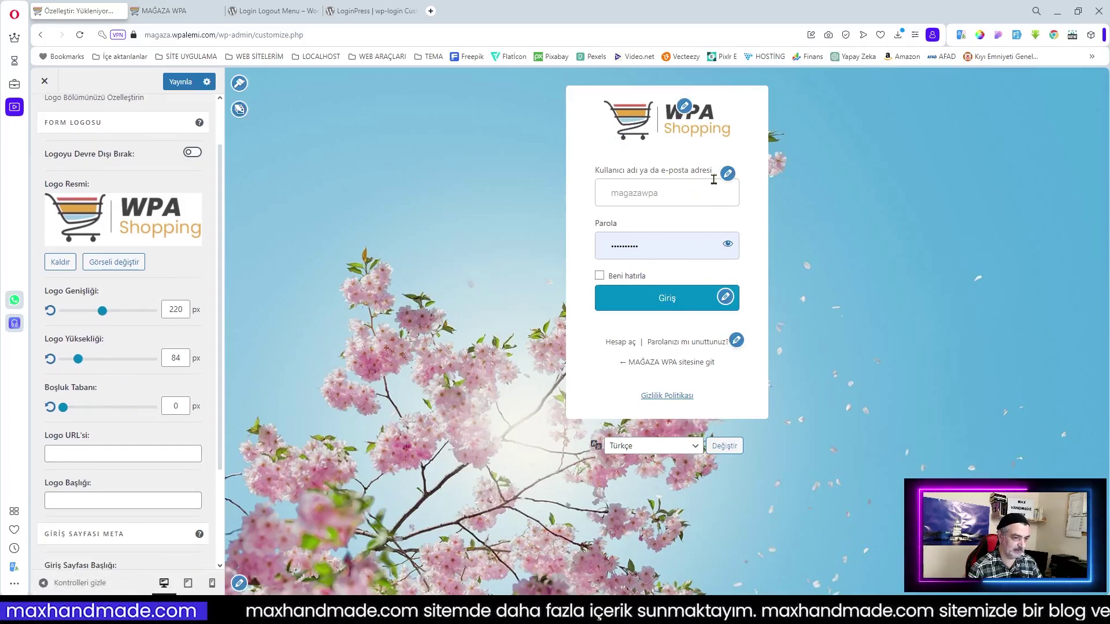
scroll(161, 457, down, 2)
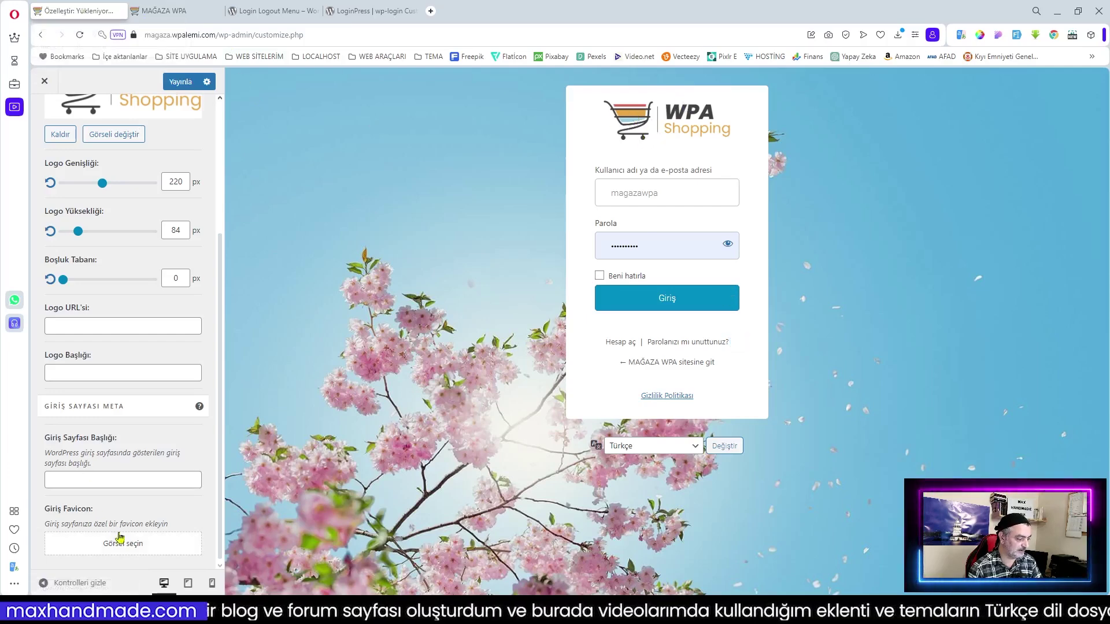
click(183, 84)
Step: Preview several gallery backgrounds for the login page and set the custom World of Tanks picture as its background image
click(44, 115)
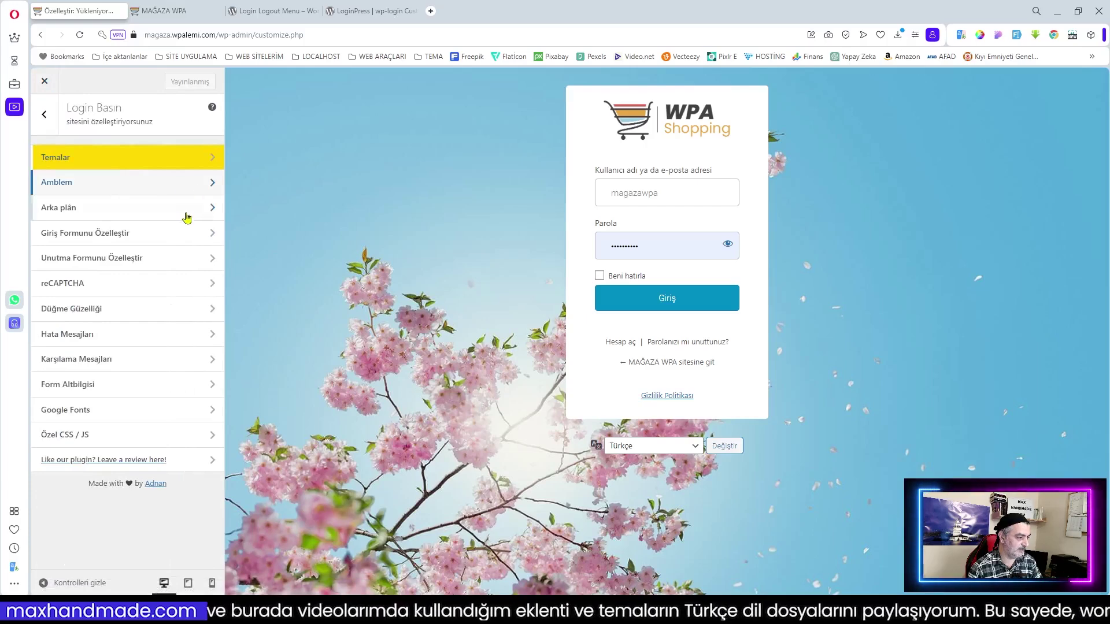
click(212, 212)
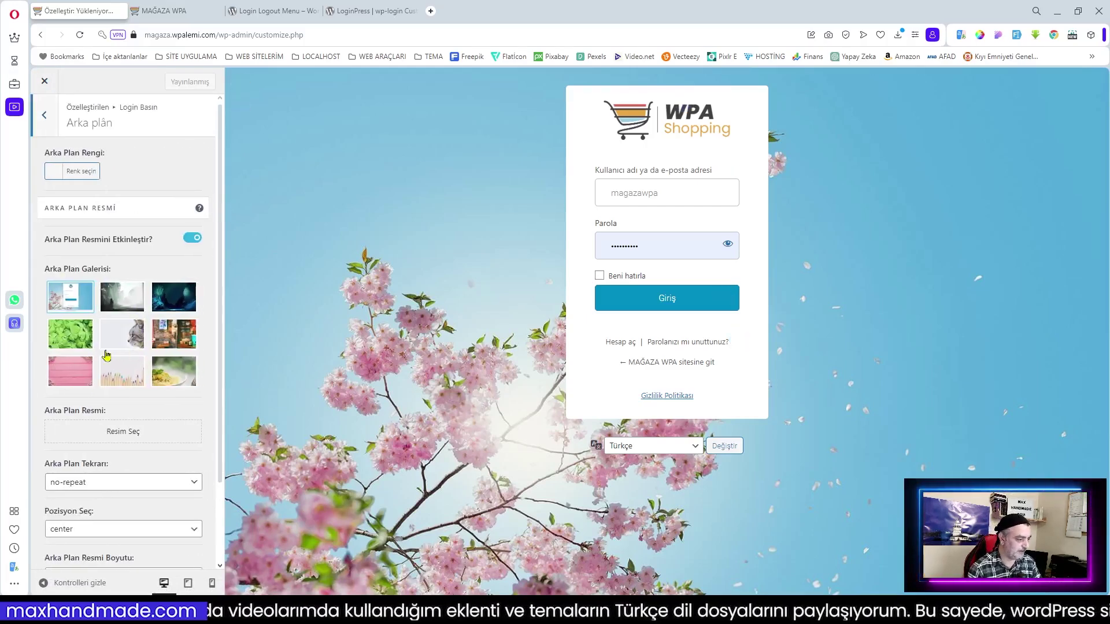
scroll(160, 333, down, 1)
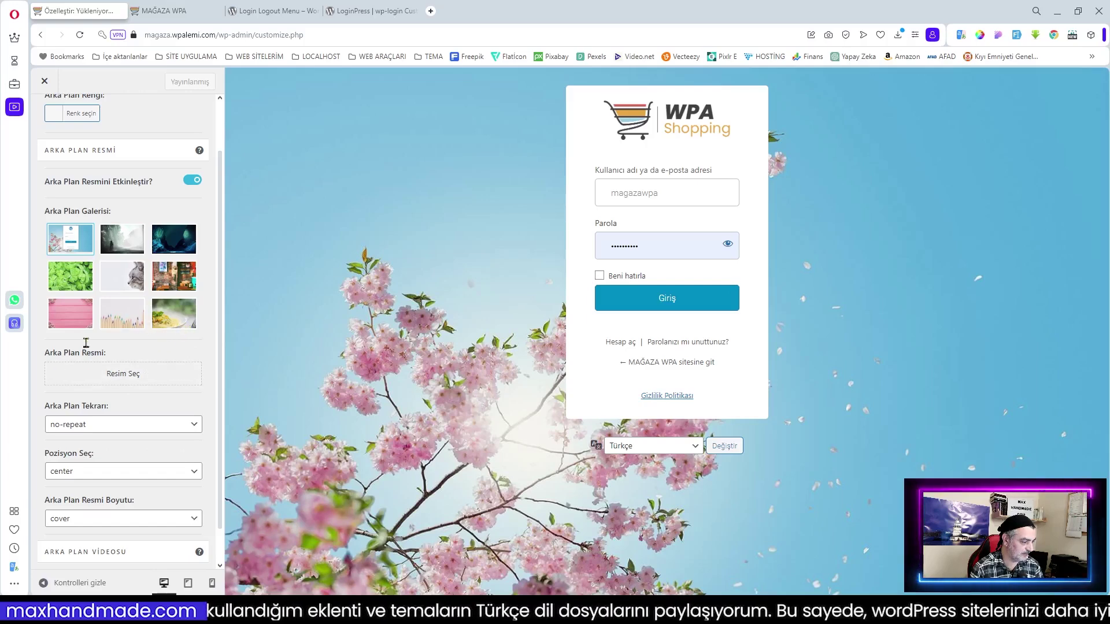
click(170, 275)
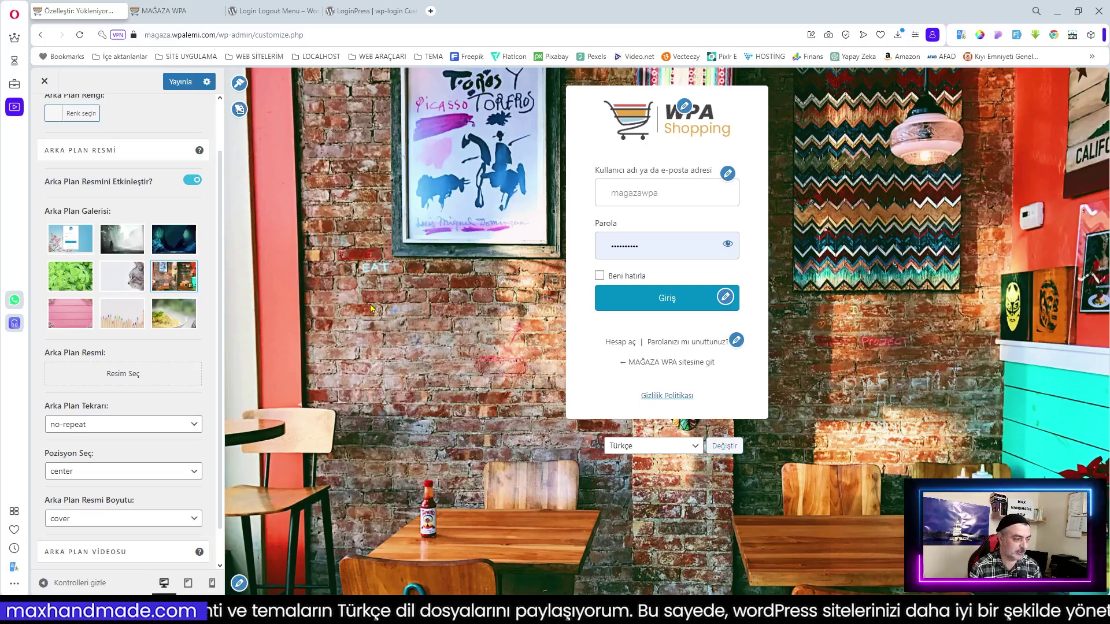
click(77, 288)
click(174, 322)
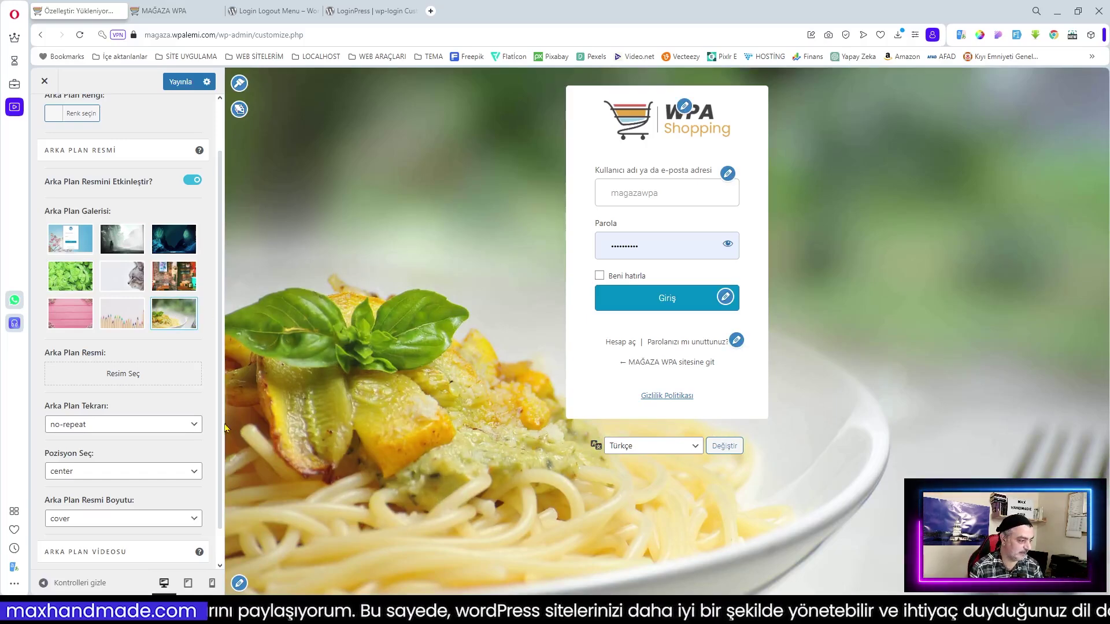
click(121, 249)
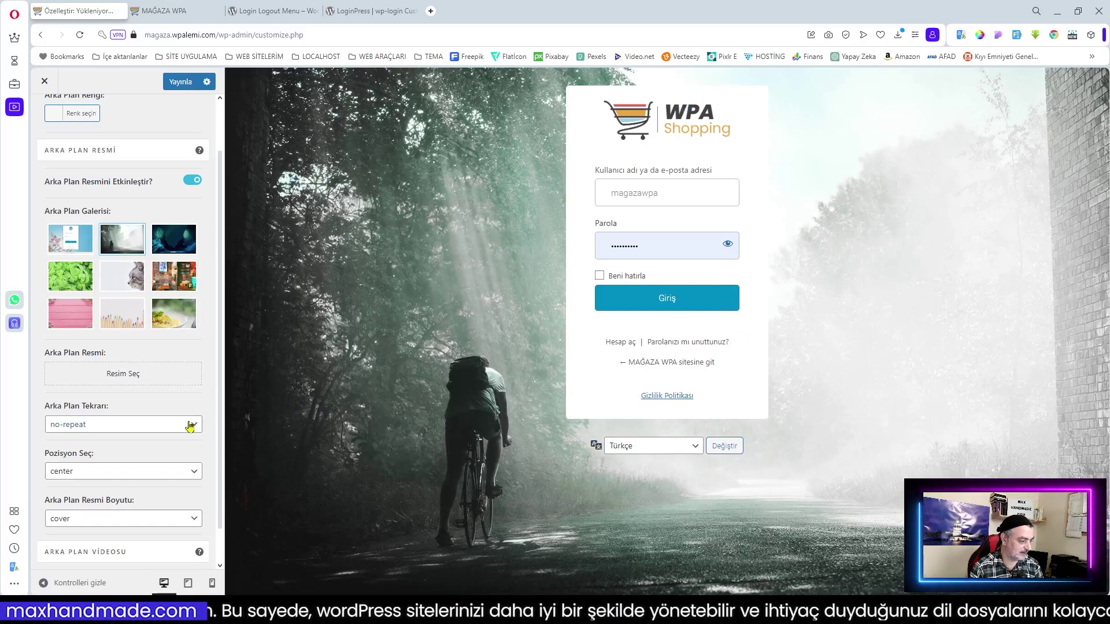
click(137, 375)
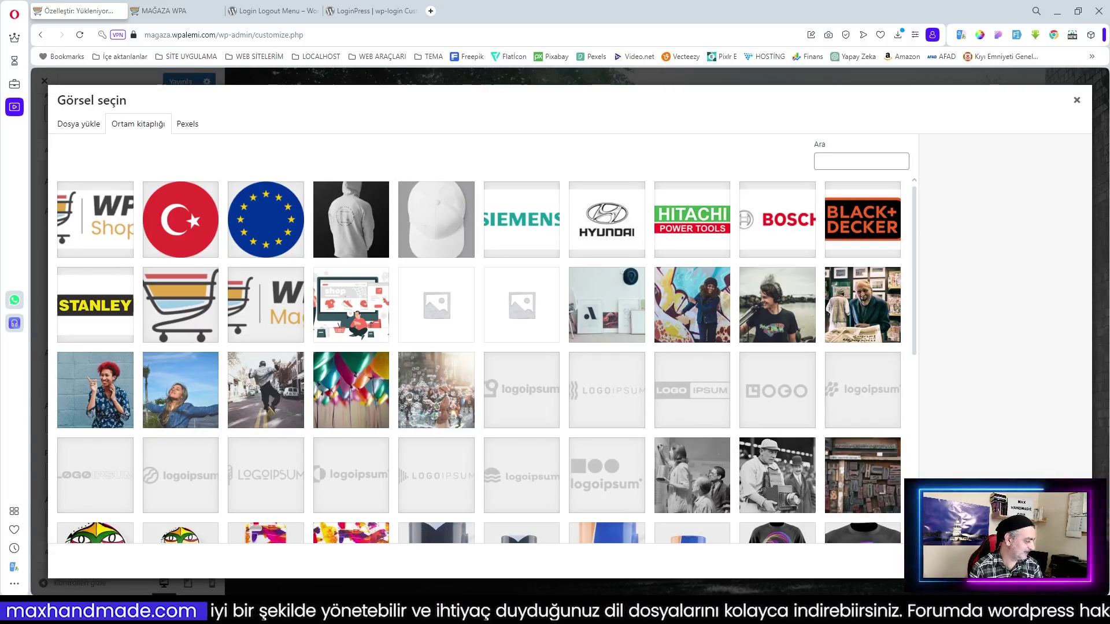
drag(310, 347, 439, 335)
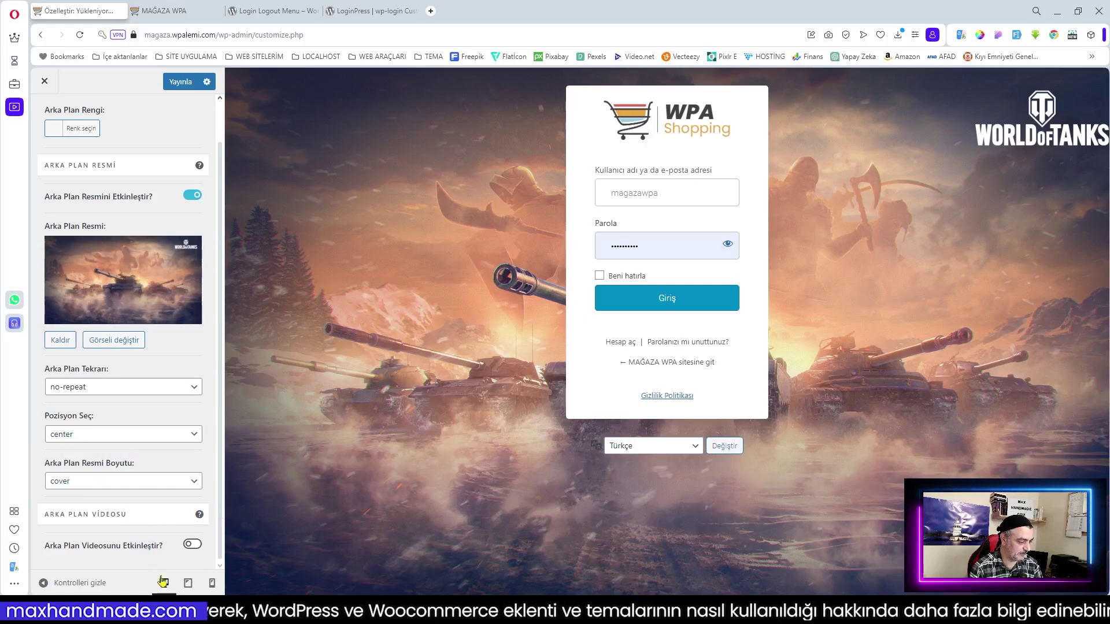
Step: Enable the login page's background video and choose Youtube as its source
click(192, 545)
scroll(137, 537, down, 2)
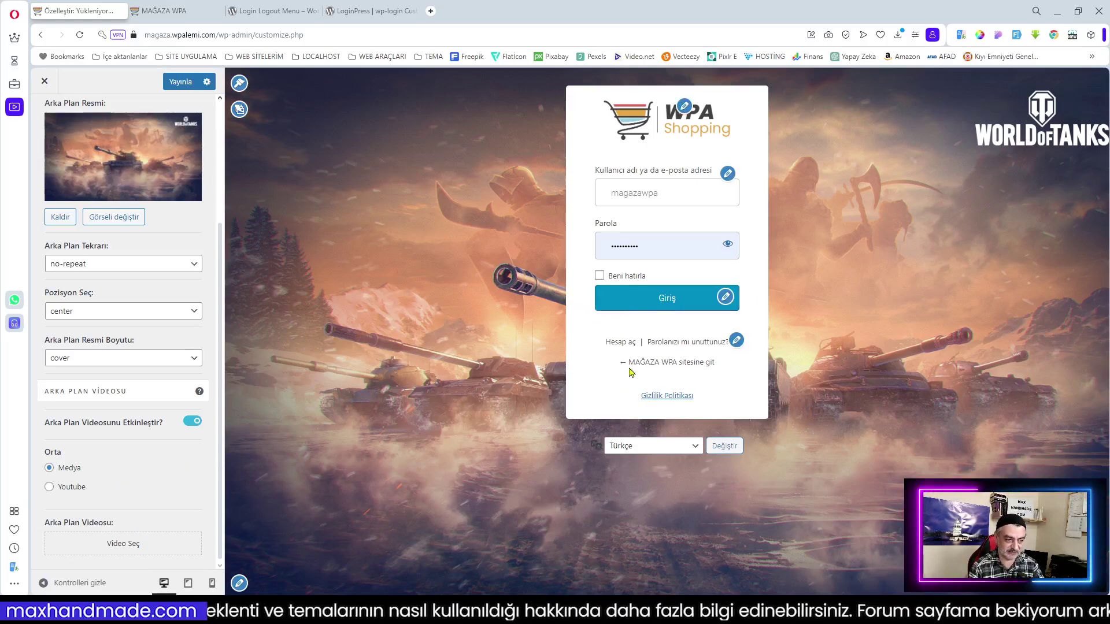
click(49, 488)
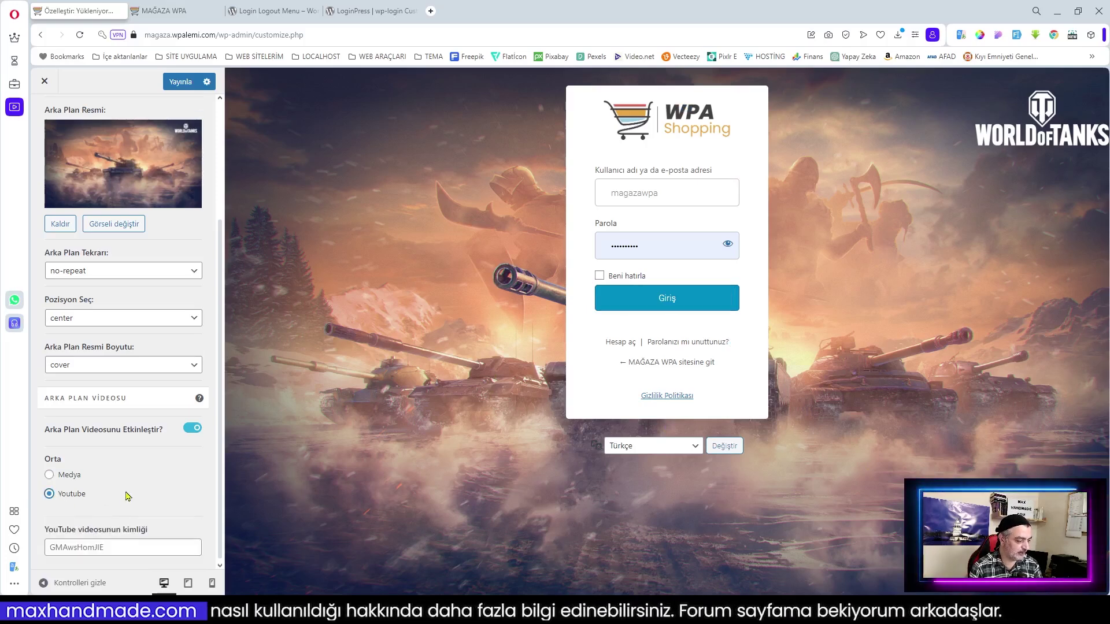
click(87, 548)
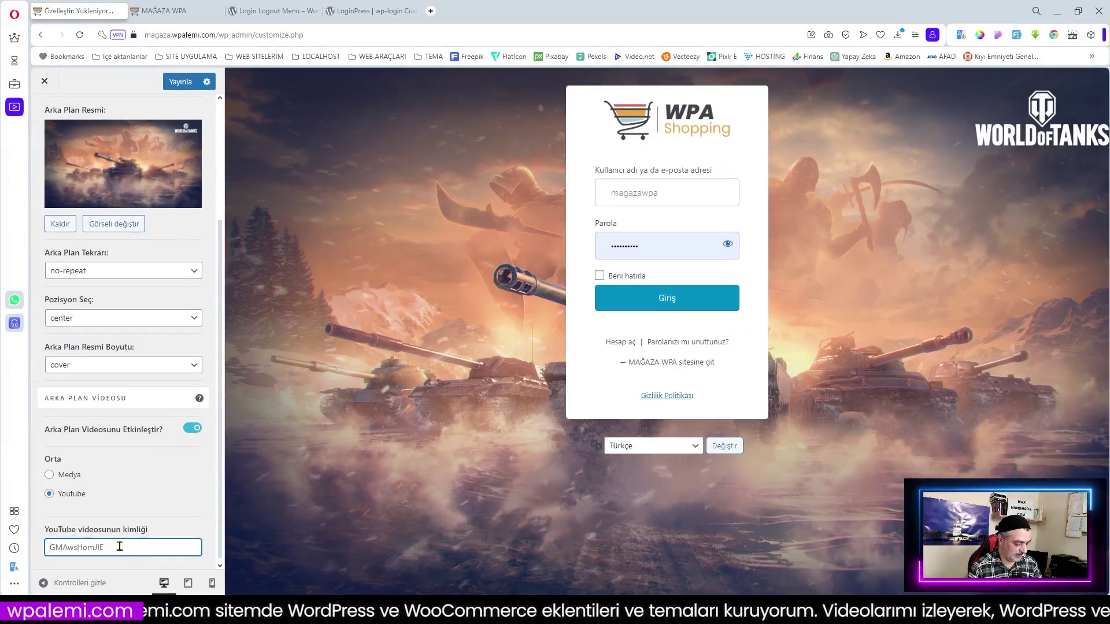
text(https://youtu.be/S5OU2kkEyYA)
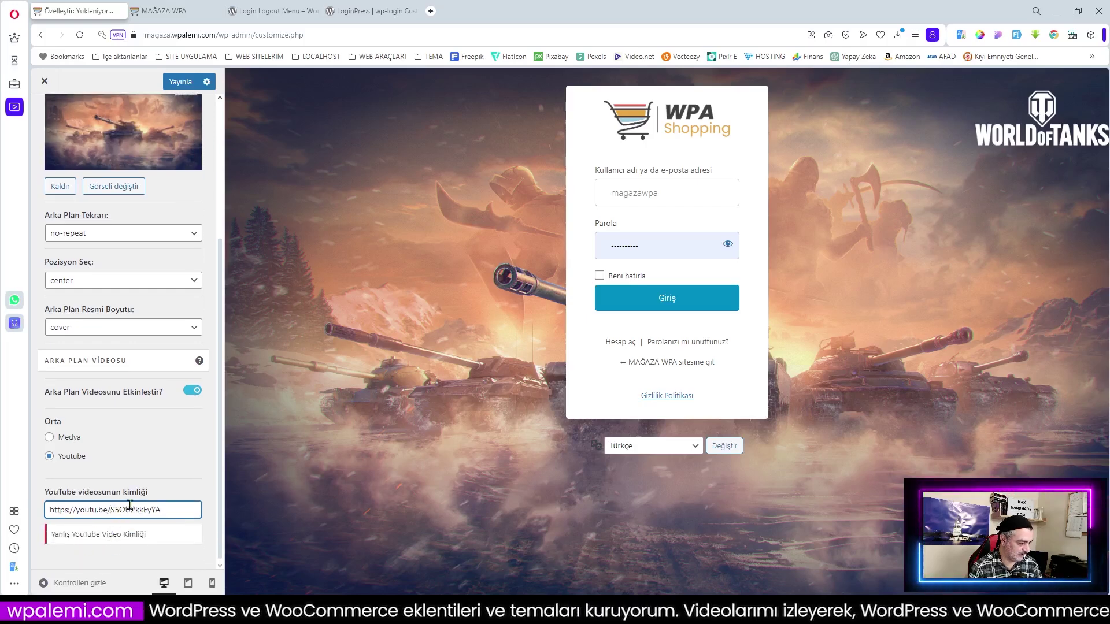
double_click(113, 511)
click(113, 511)
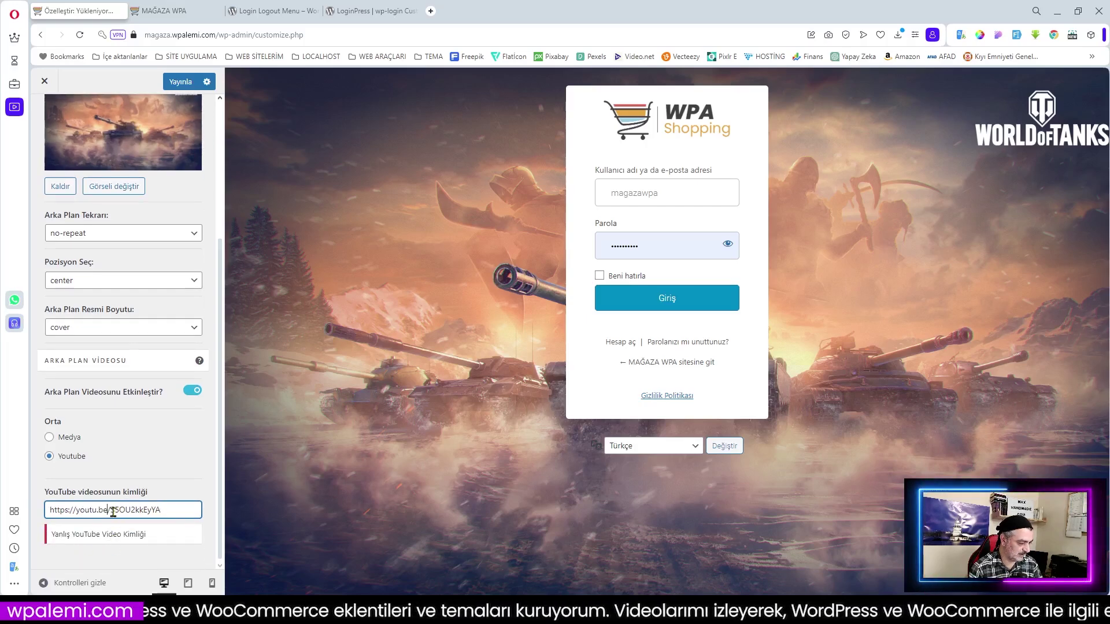
drag(113, 511, 17, 511)
key(BackSpace)
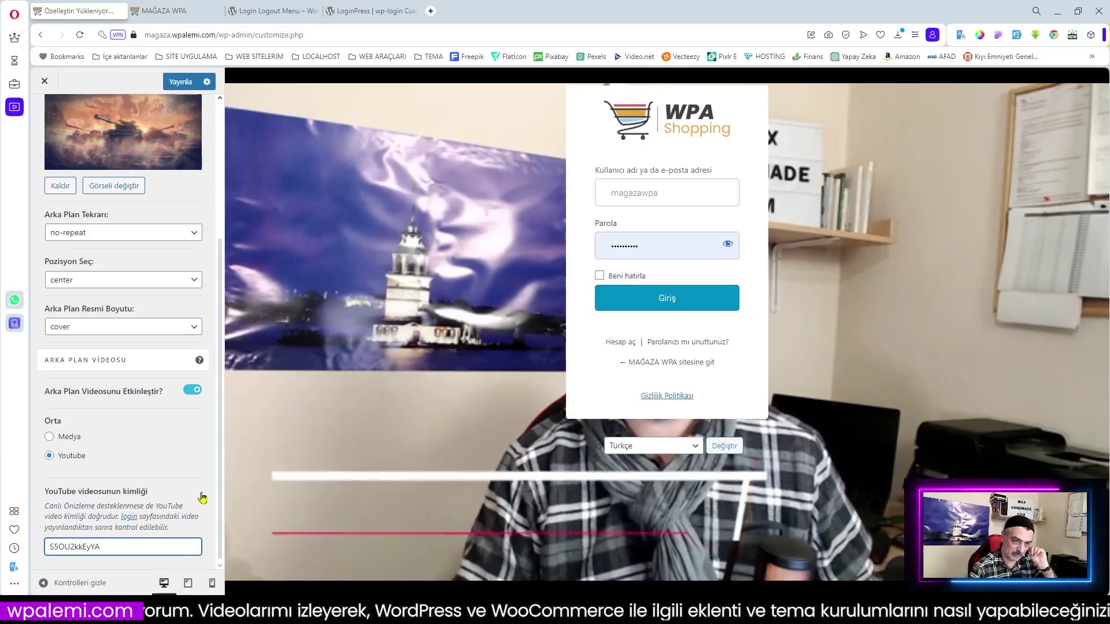
Step: Disable the login page's background video and publish the changes
click(192, 390)
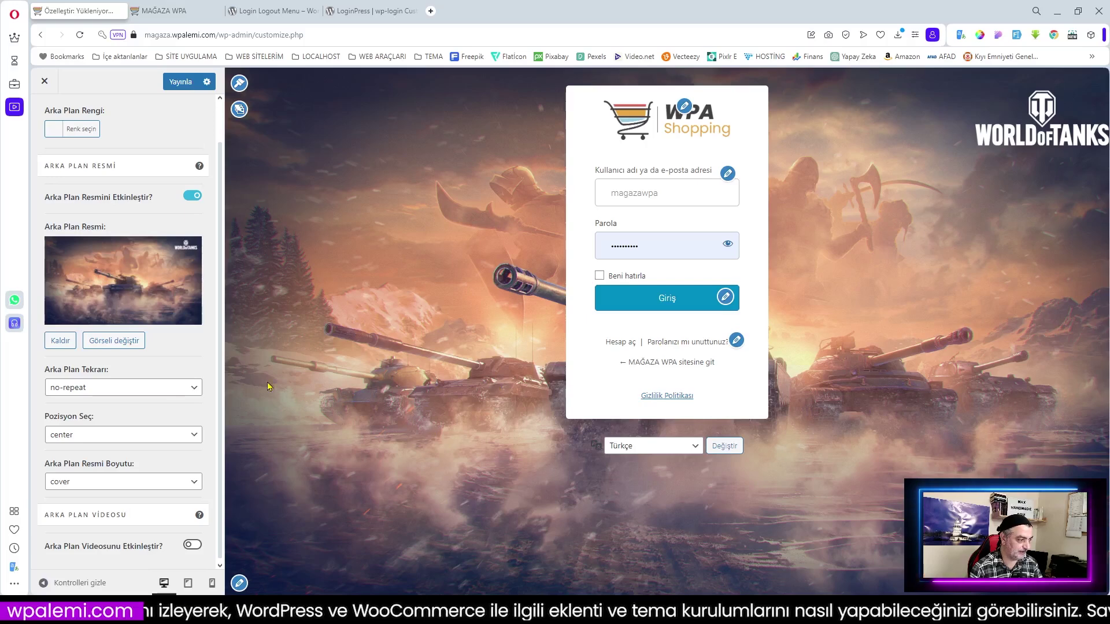
click(181, 81)
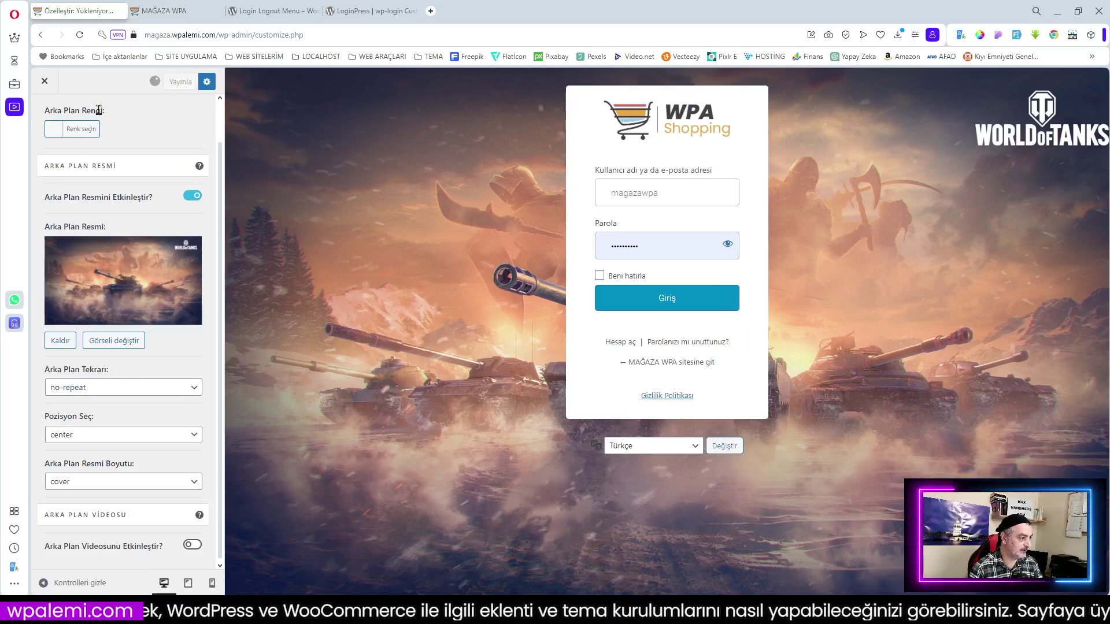
scroll(127, 145, up, 1)
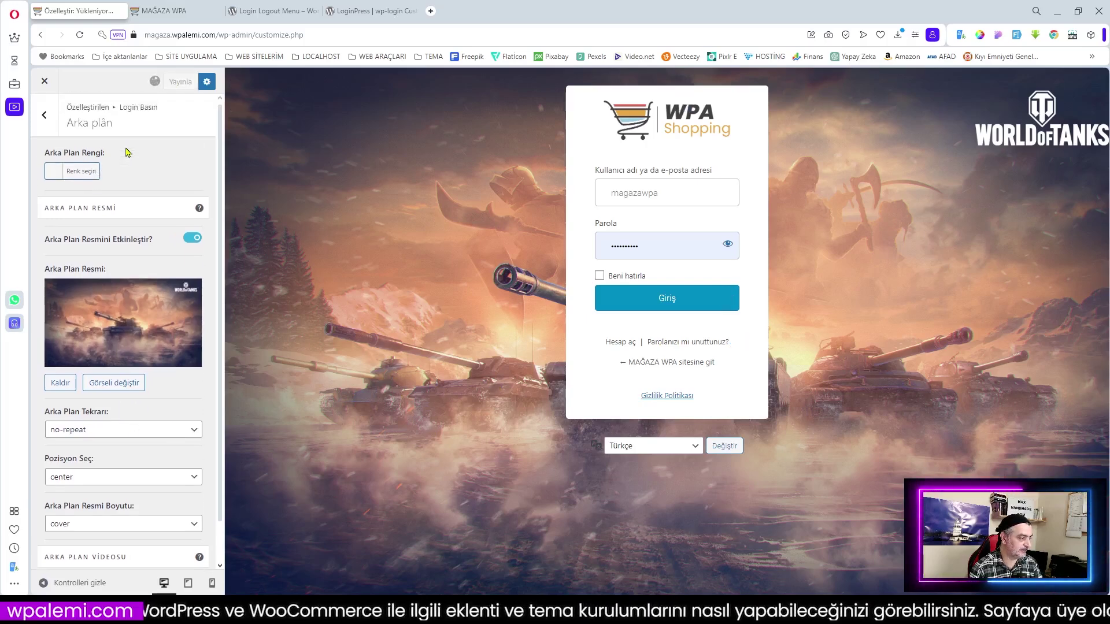
Step: Open the login form customisation settings and try the form transparency option, switching it back off
click(45, 115)
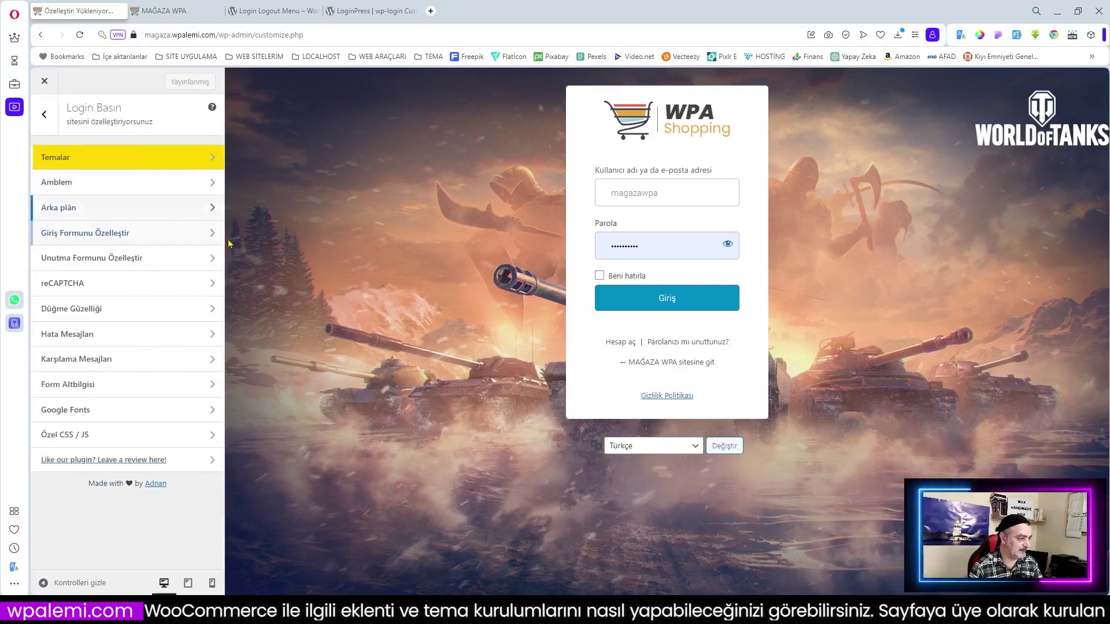
click(150, 239)
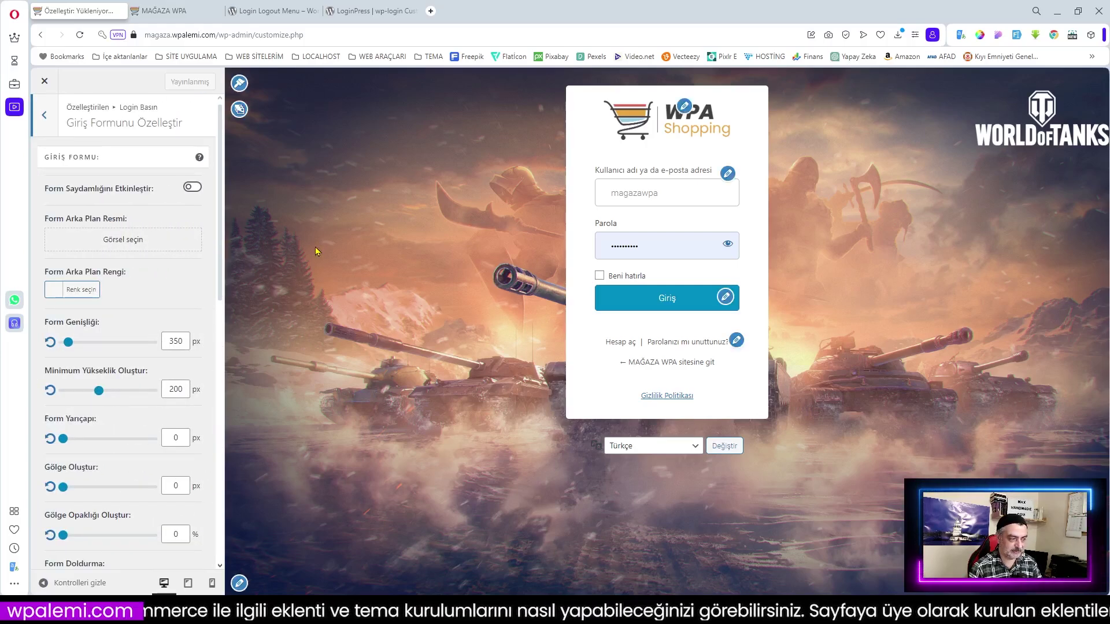
click(194, 187)
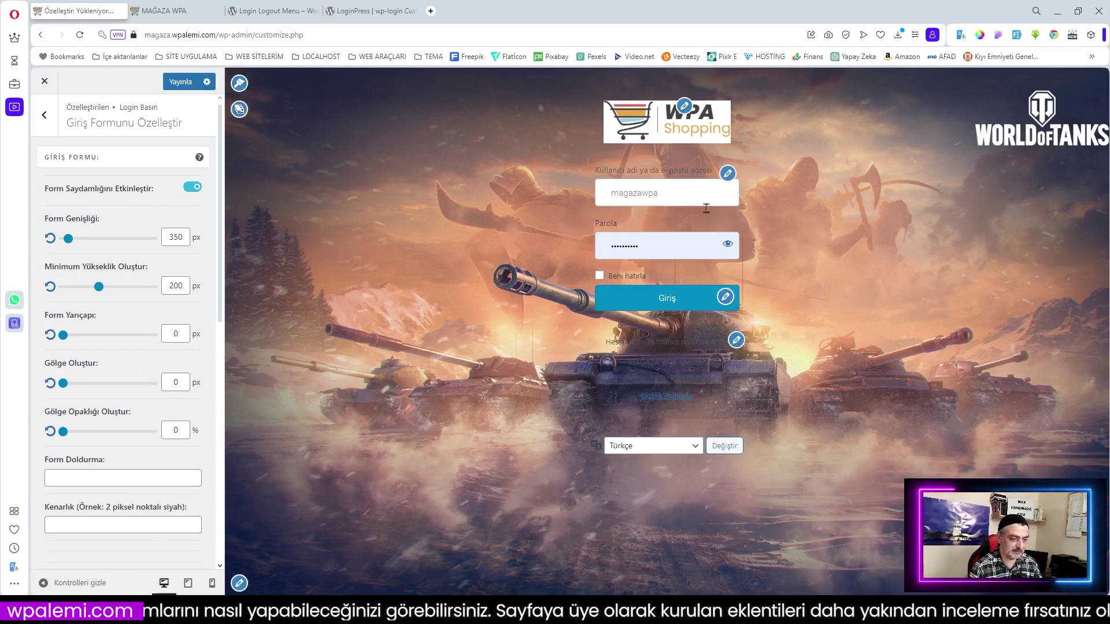
click(189, 189)
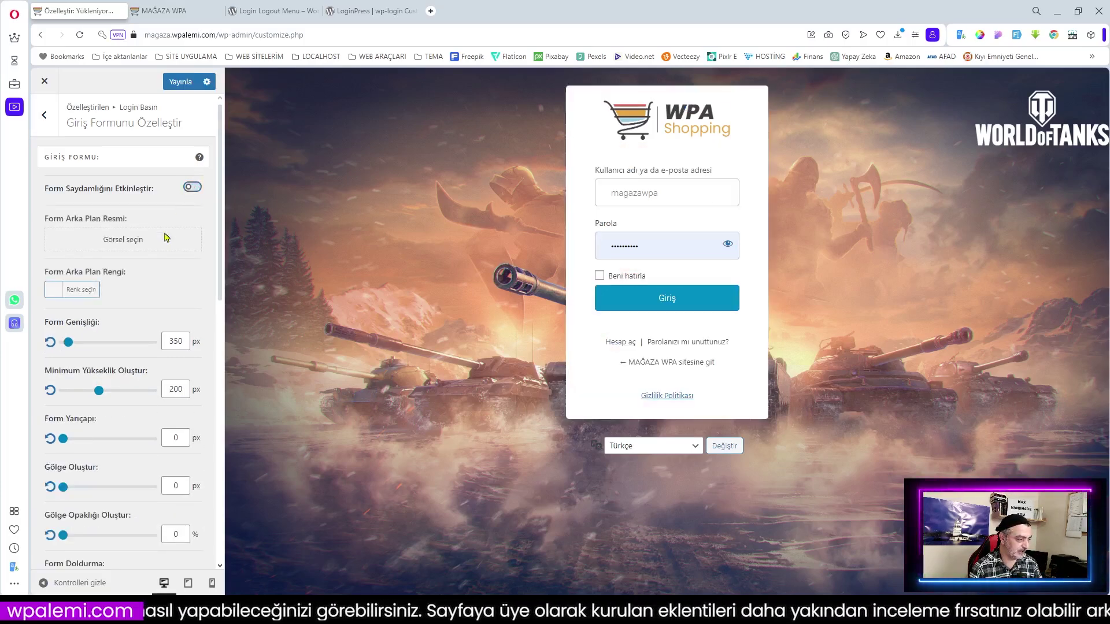
Step: Try grey, blue, white and dark grey as the login form's background colour and clear the colour choice
click(59, 291)
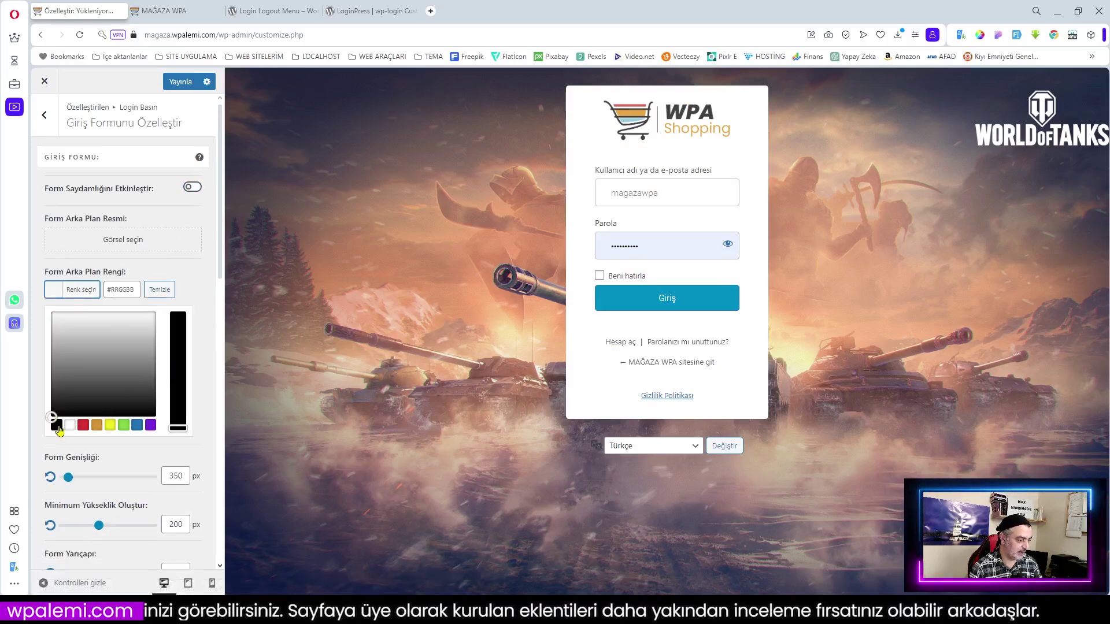
drag(73, 389, 125, 345)
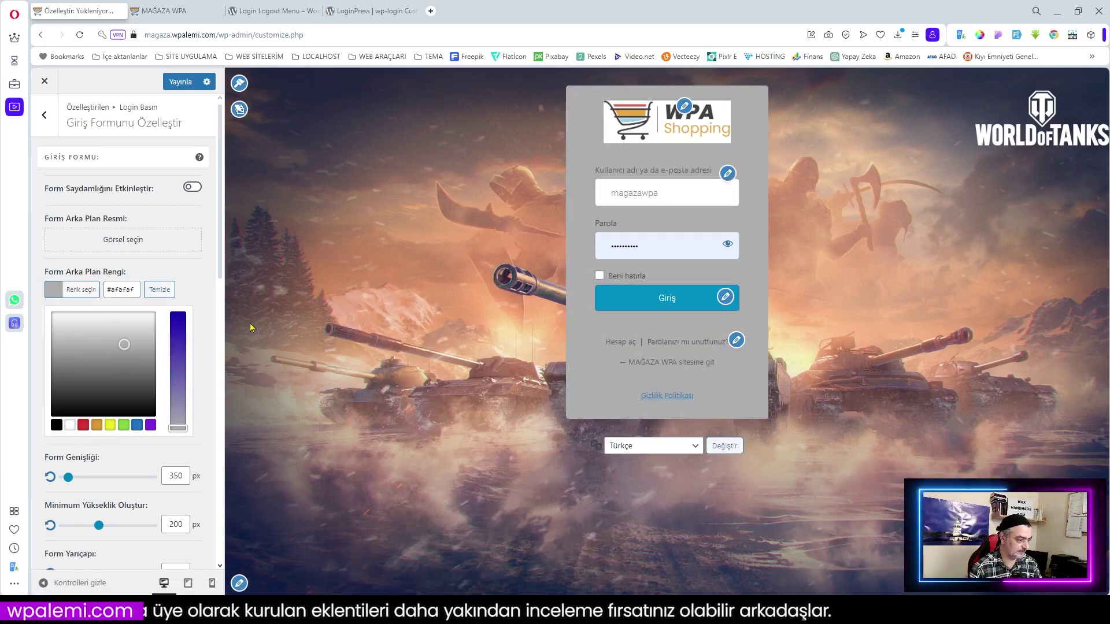
click(137, 425)
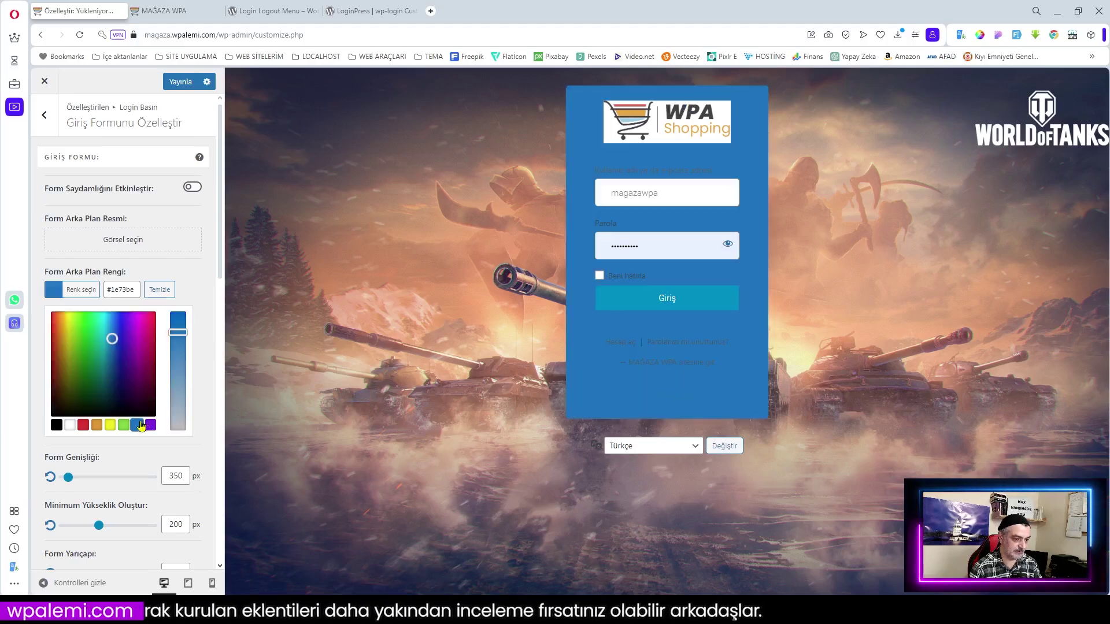
click(90, 386)
click(70, 425)
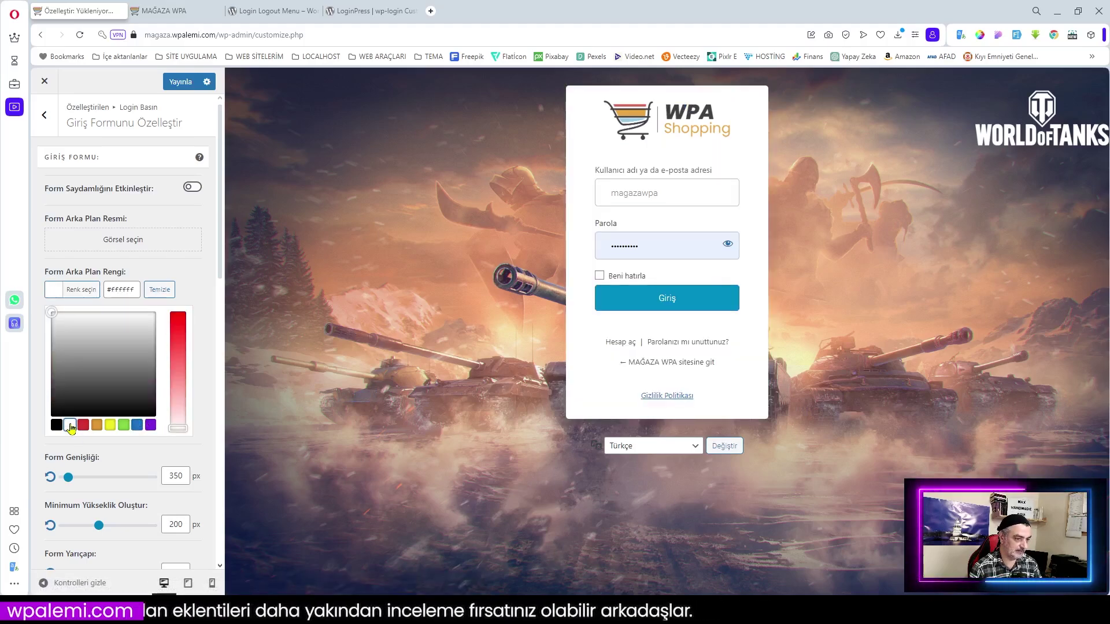
drag(81, 393, 87, 341)
click(76, 384)
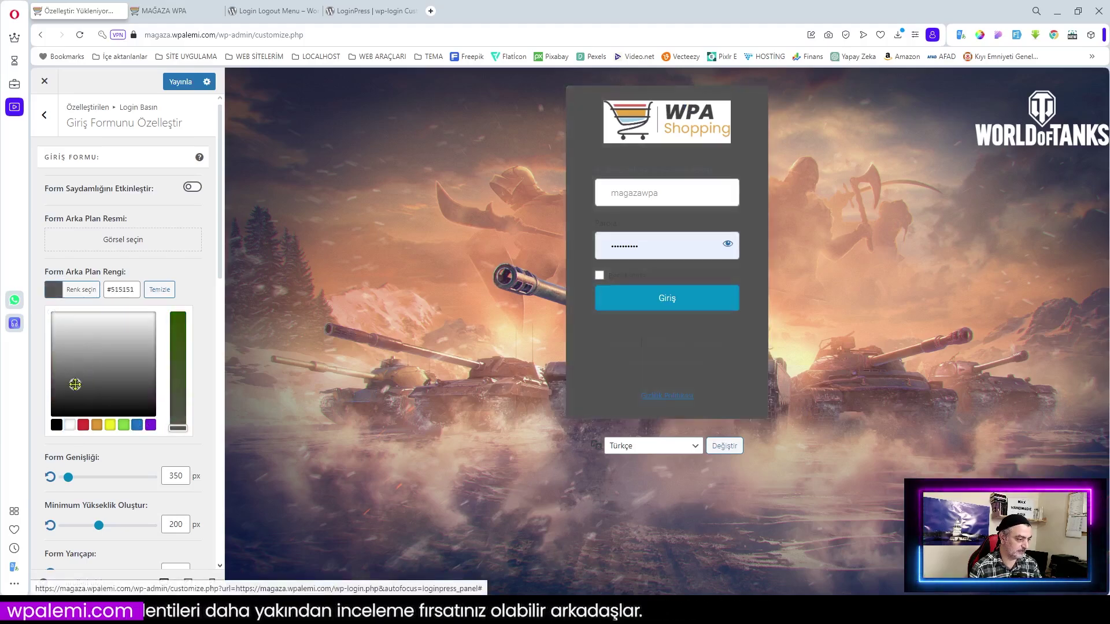
click(158, 289)
scroll(193, 308, down, 3)
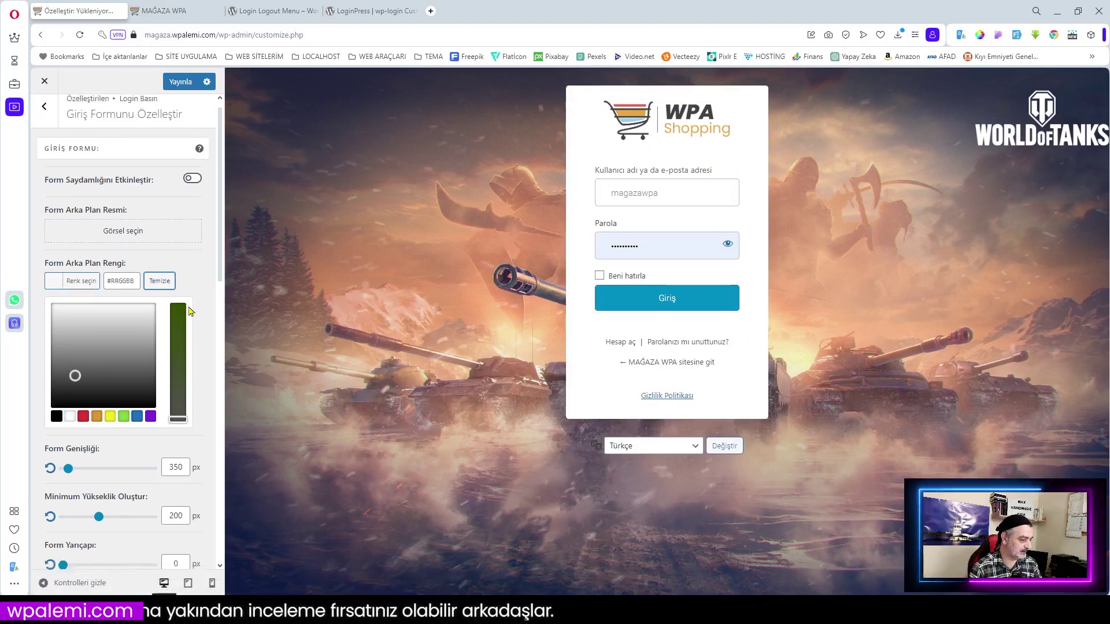
scroll(191, 310, up, 3)
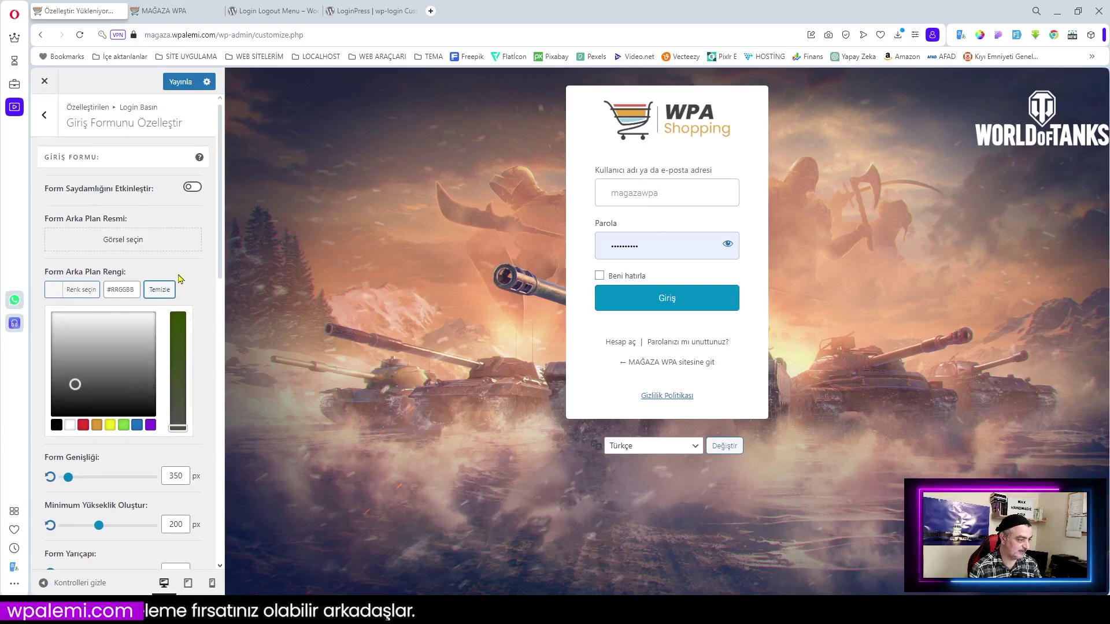
Step: Set the login form's width to 346 px
scroll(192, 468, down, 2)
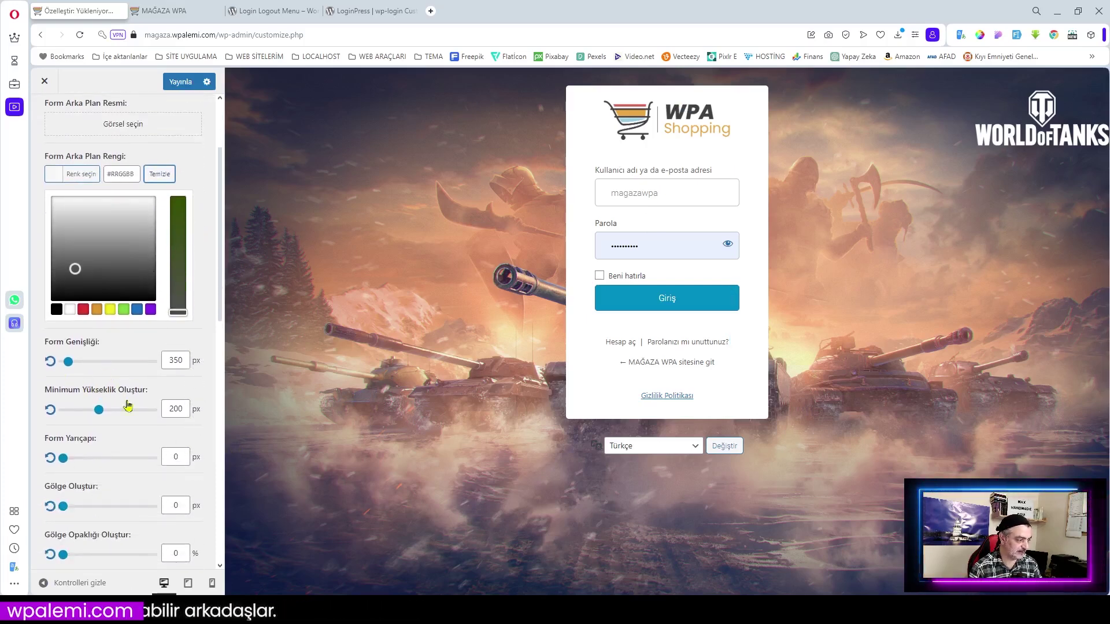
mouse_move(68, 364)
mouse_down()
mouse_move(100, 364)
mouse_move(60, 365)
mouse_move(69, 363)
mouse_up()
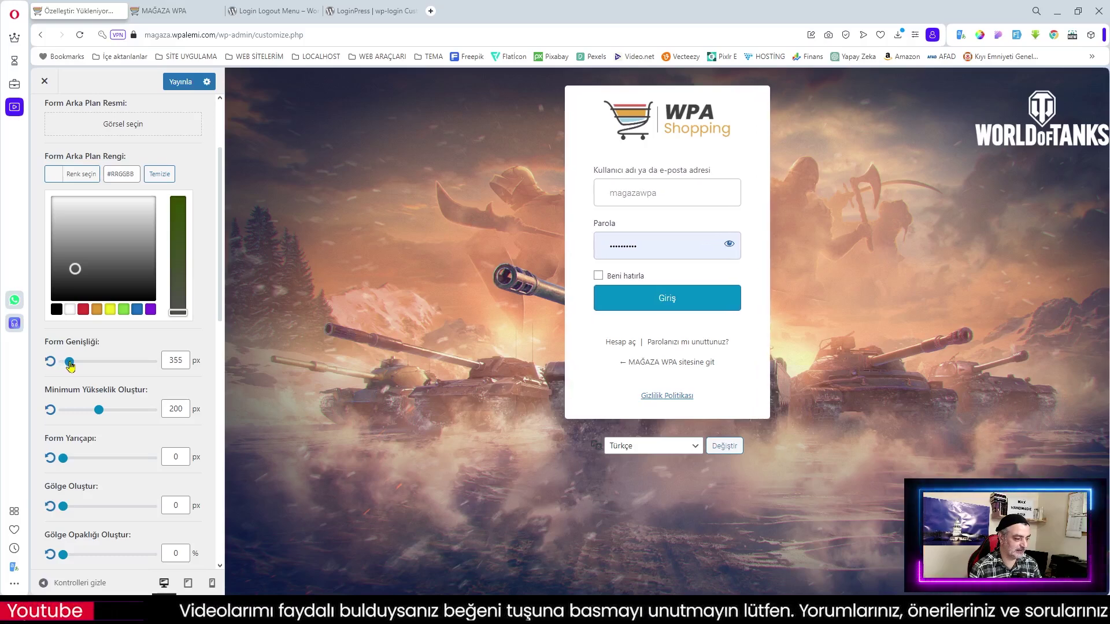
click(197, 381)
click(176, 225)
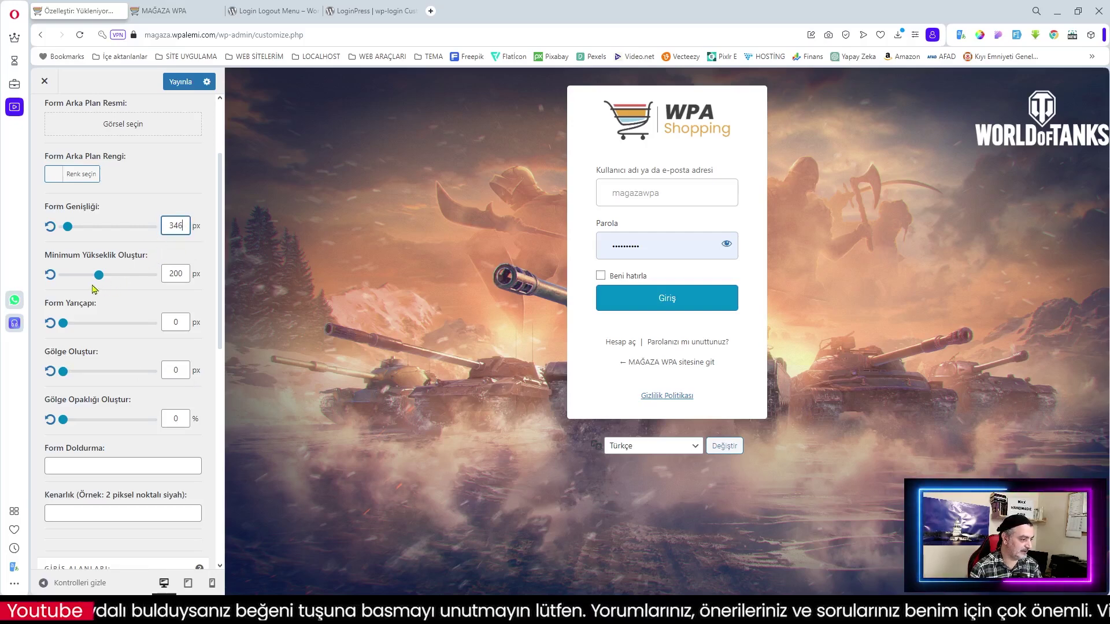
Step: Try a minimum login form height of 290 px and return it to 200 px
mouse_move(98, 279)
mouse_down()
mouse_move(157, 281)
mouse_move(96, 280)
mouse_move(116, 283)
mouse_up()
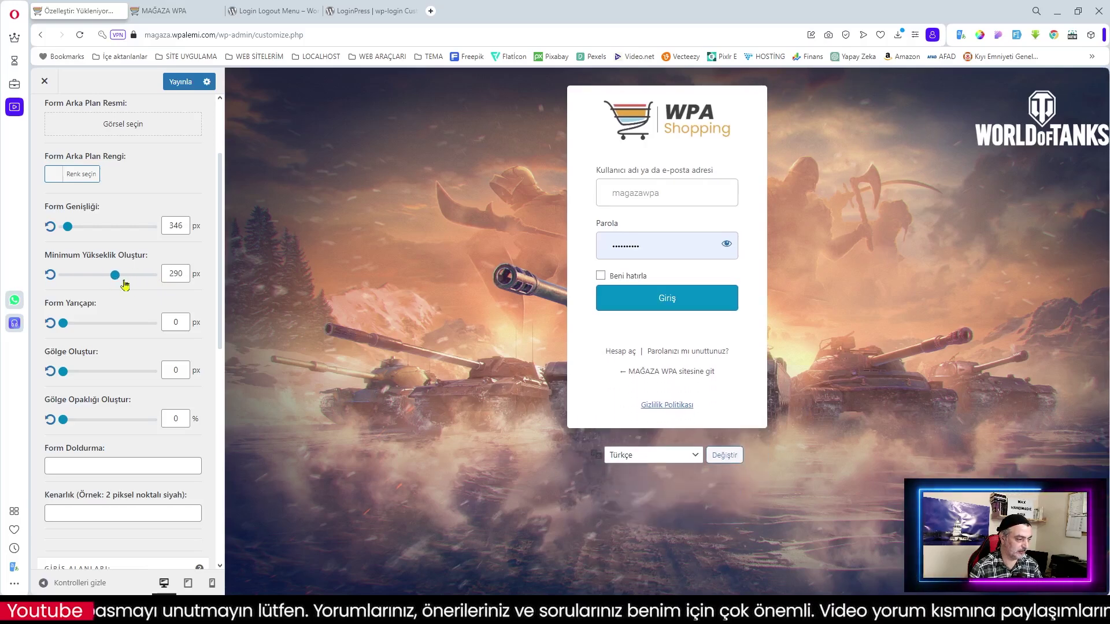
drag(182, 273, 155, 279)
key(Right)
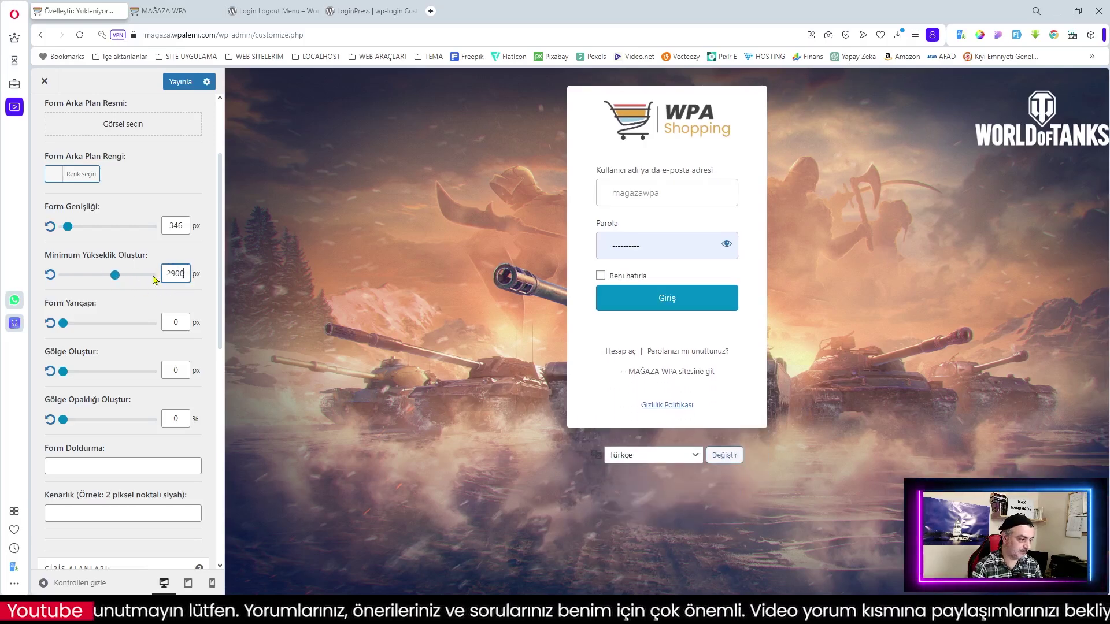
key(BackSpace)
key(BackSpace)
text(00)
click(89, 336)
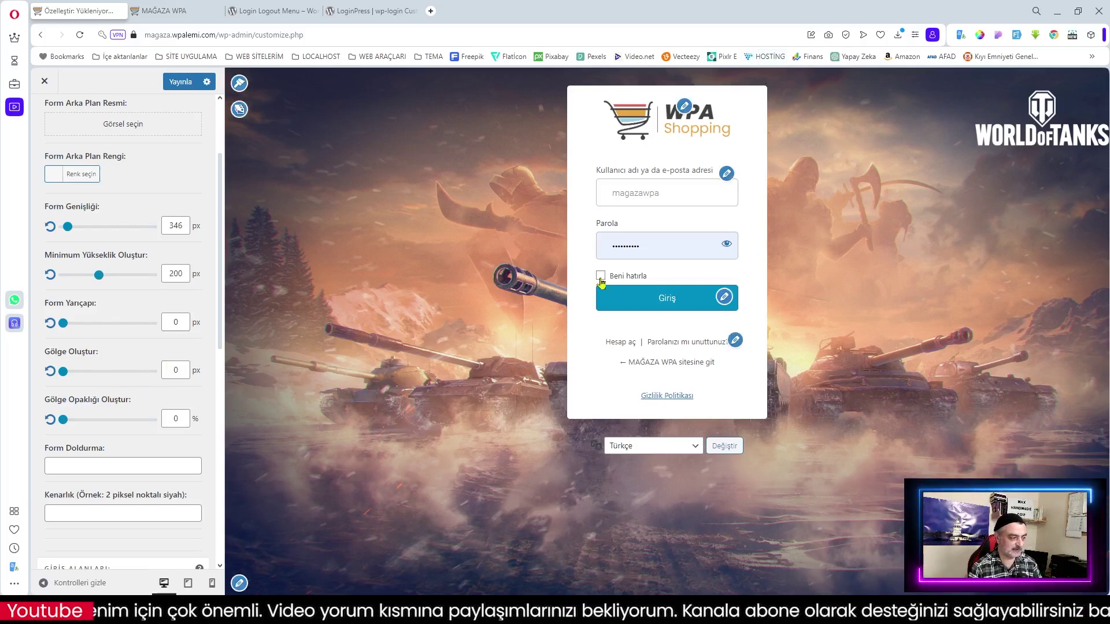
Step: Try out the login form's shadow and shadow opacity settings, leaving both at 0
drag(62, 376, 18, 375)
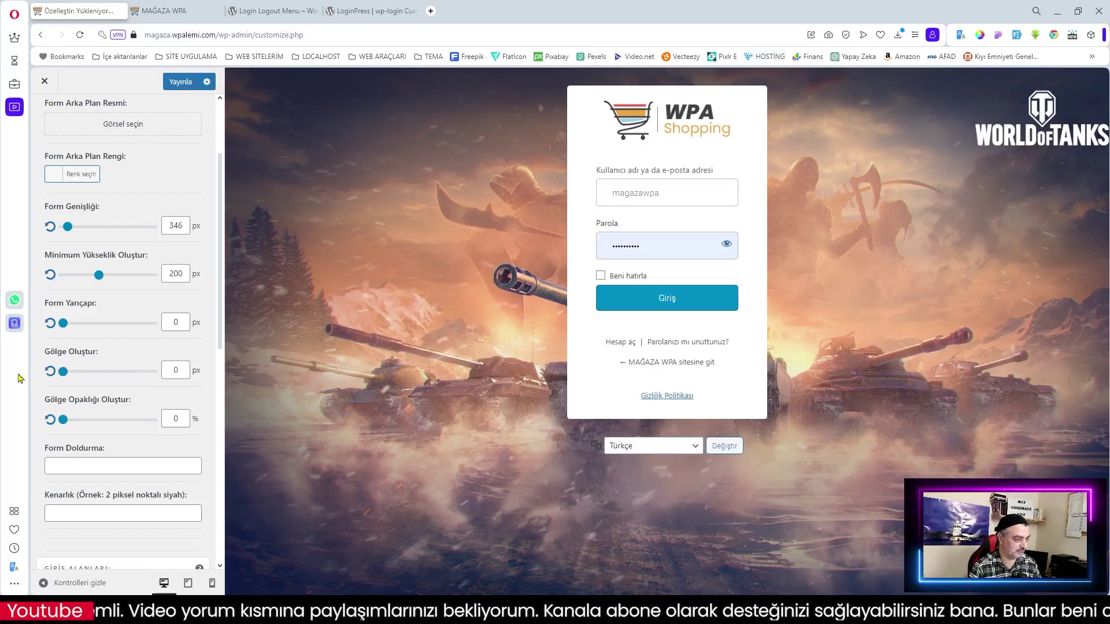
drag(63, 418, 18, 416)
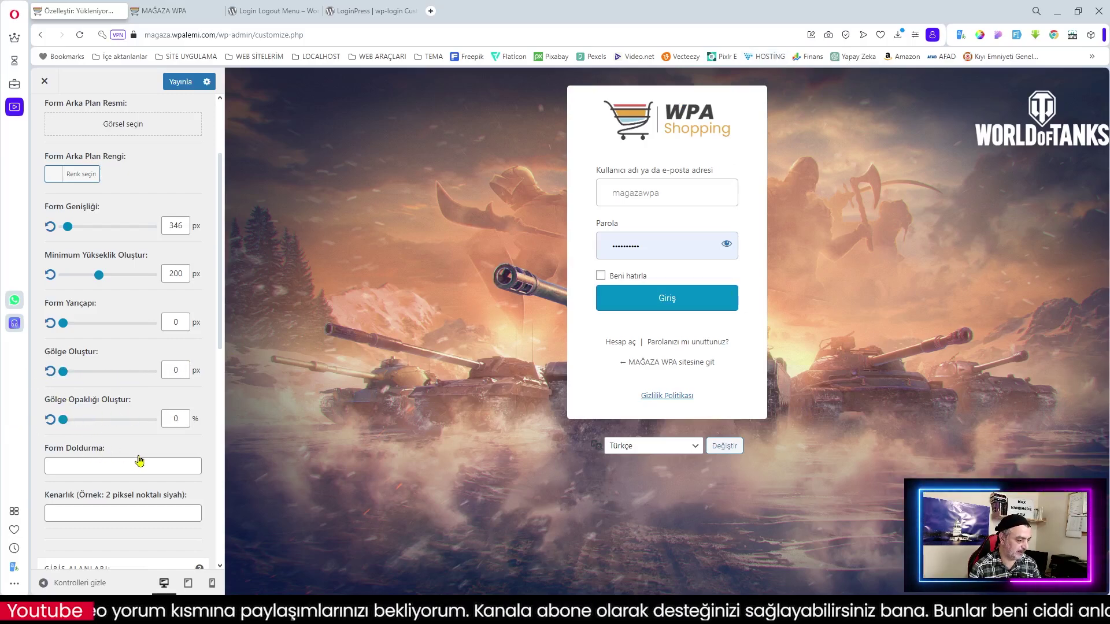
scroll(135, 460, down, 3)
scroll(148, 460, down, 2)
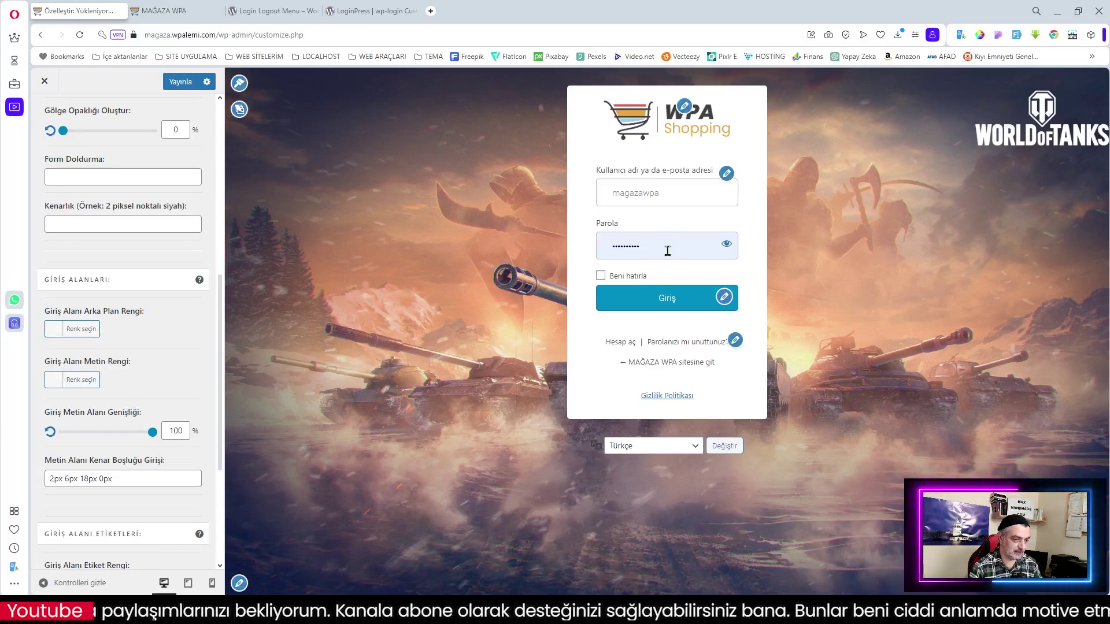
Step: Examine the background and text colour options for the login form's input fields, leaving both colours unset
click(675, 195)
click(634, 228)
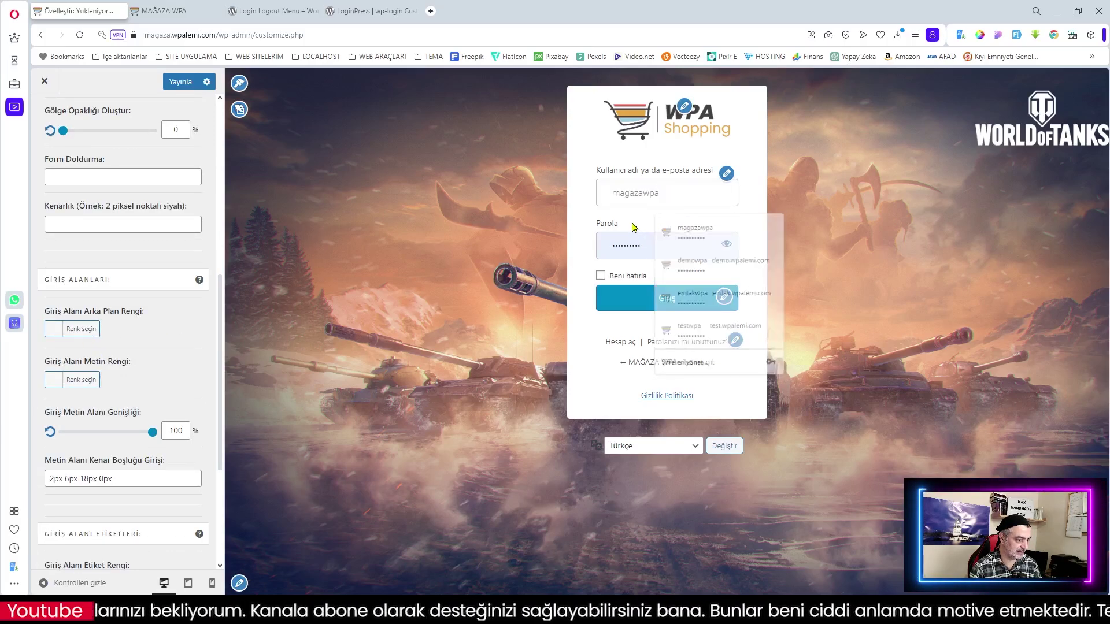
click(58, 330)
click(82, 380)
drag(81, 383, 106, 378)
click(160, 329)
click(201, 319)
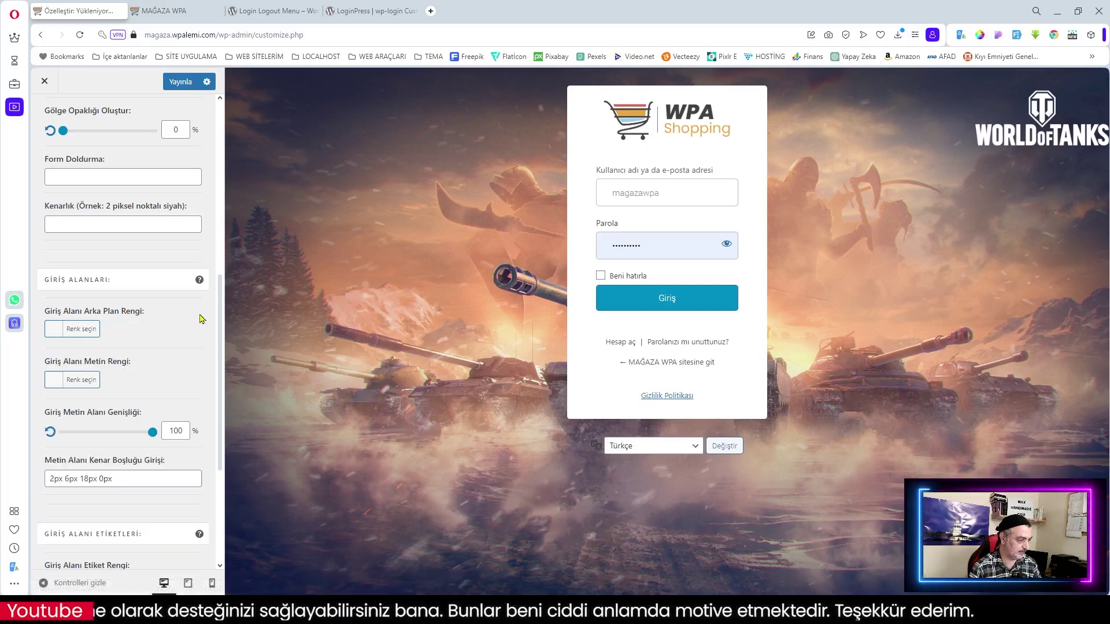
Step: Set the input field label and remember-me font sizes to 16 px each and publish the changes
scroll(106, 516, down, 4)
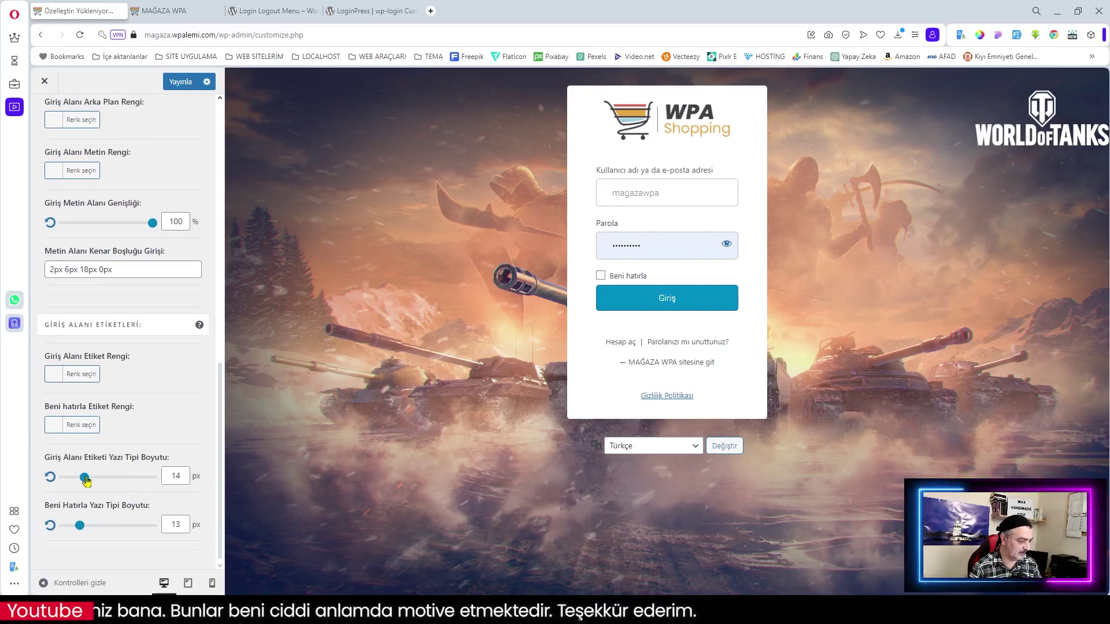
drag(86, 480, 94, 480)
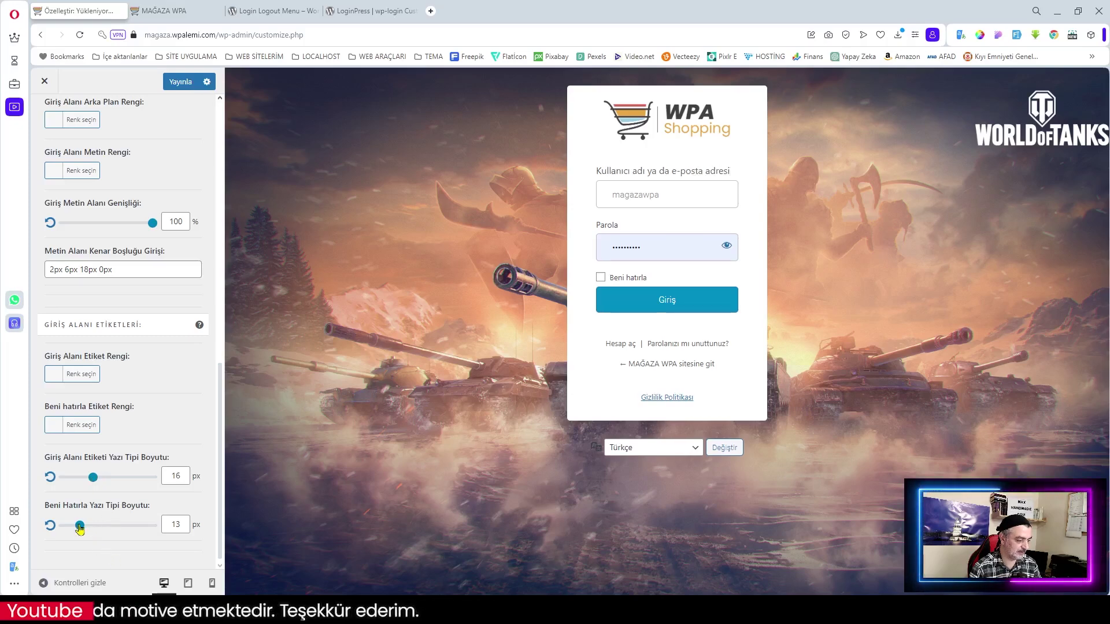
drag(80, 526, 93, 526)
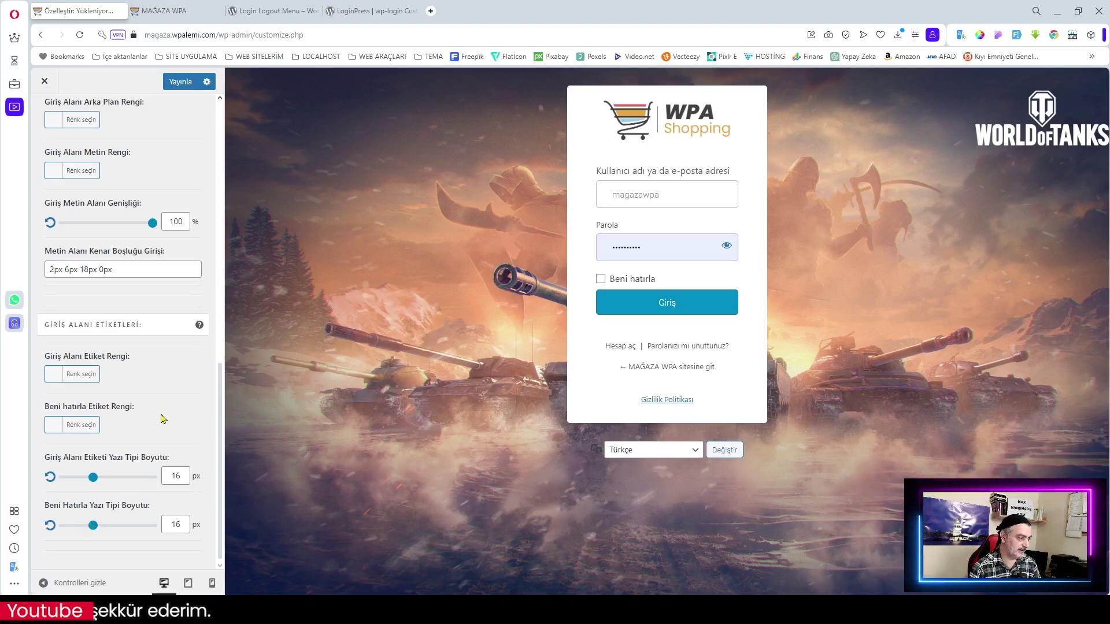
scroll(162, 419, up, 5)
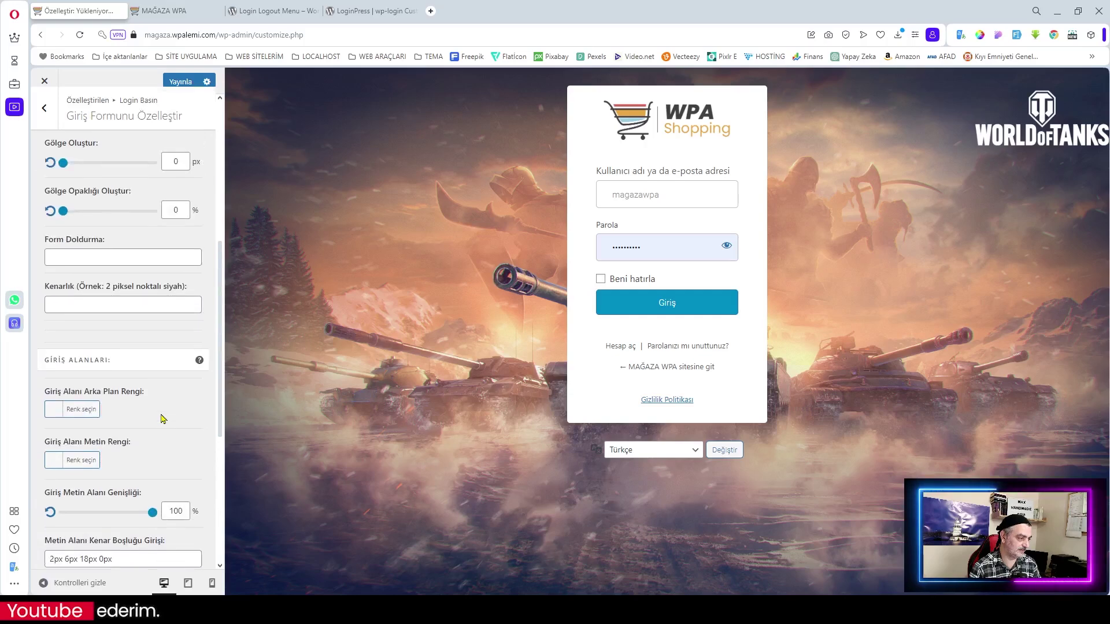
click(183, 82)
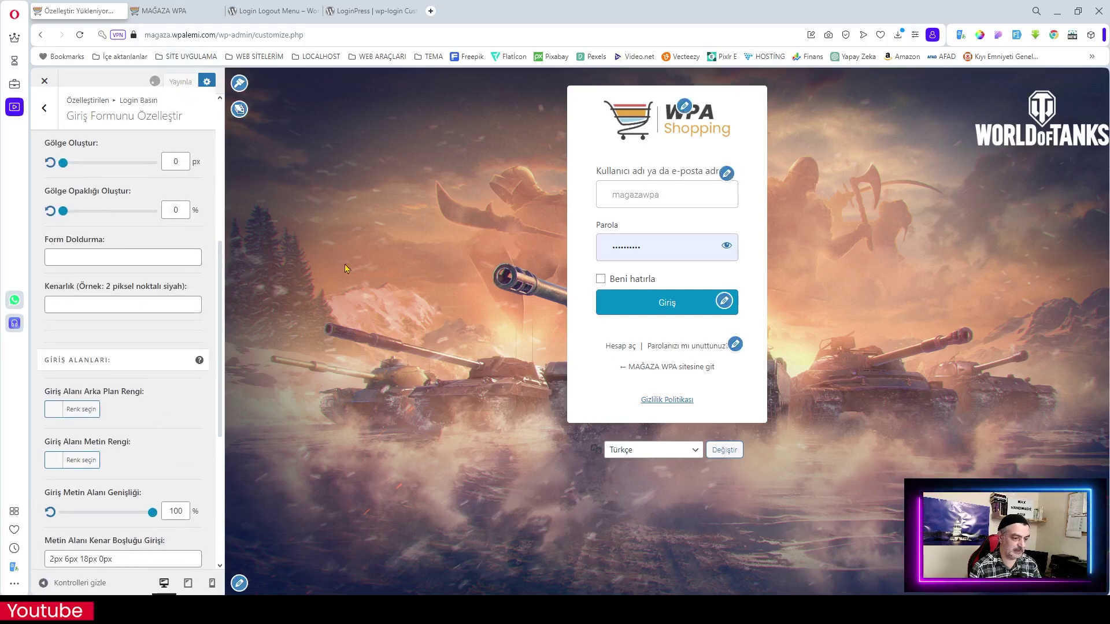
Step: Examine the forgot-password form, form footer and reCAPTCHA customisation sections and return to the LoginPress section list
click(50, 114)
click(83, 260)
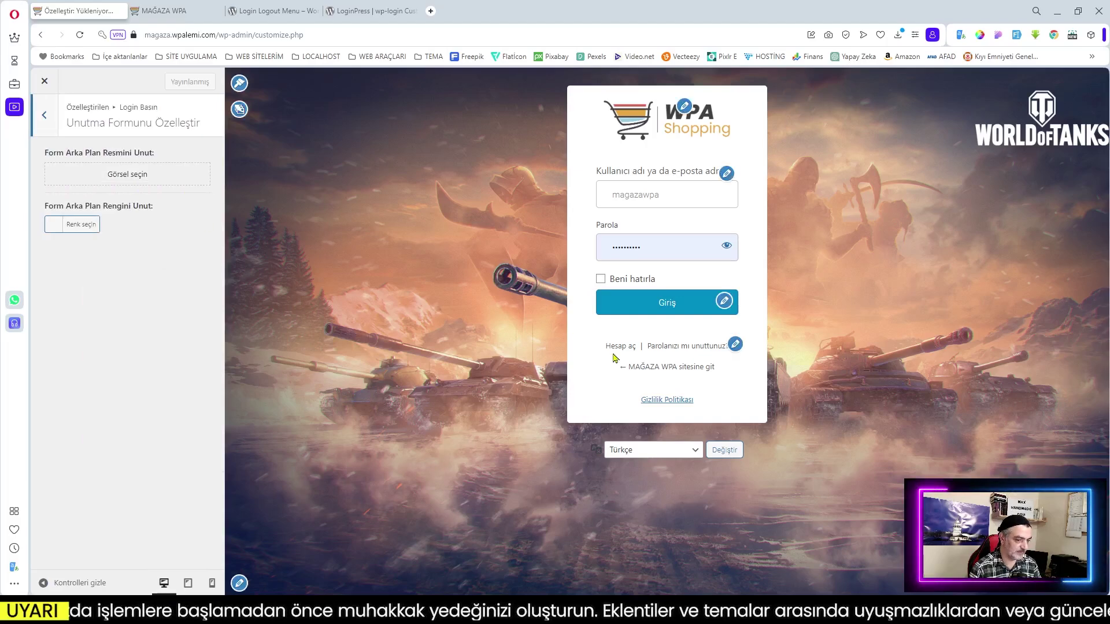
click(735, 345)
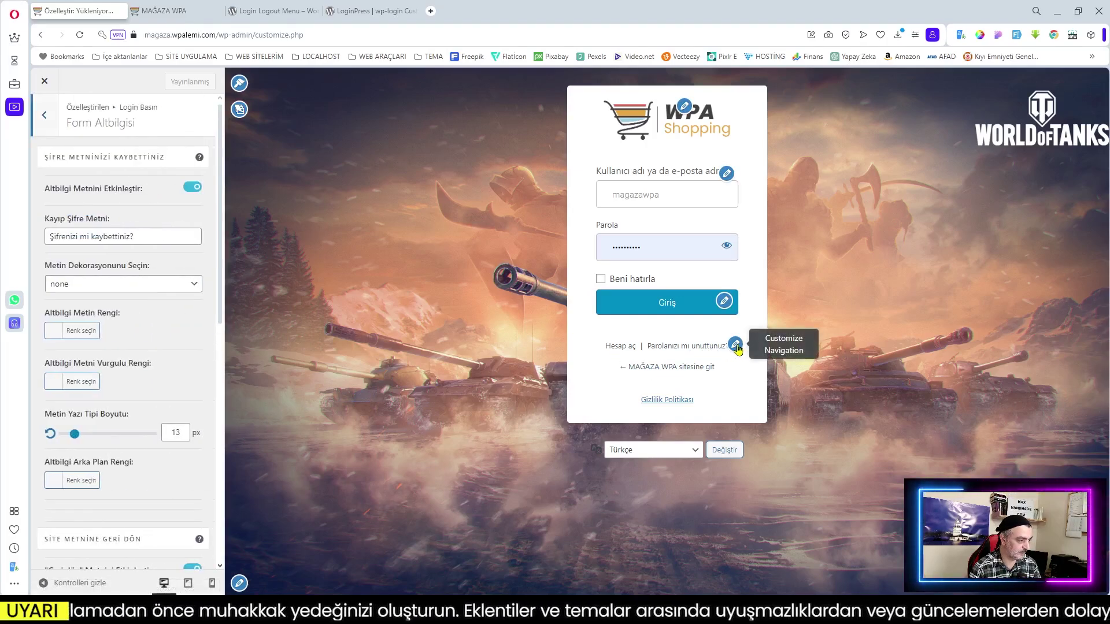
click(44, 115)
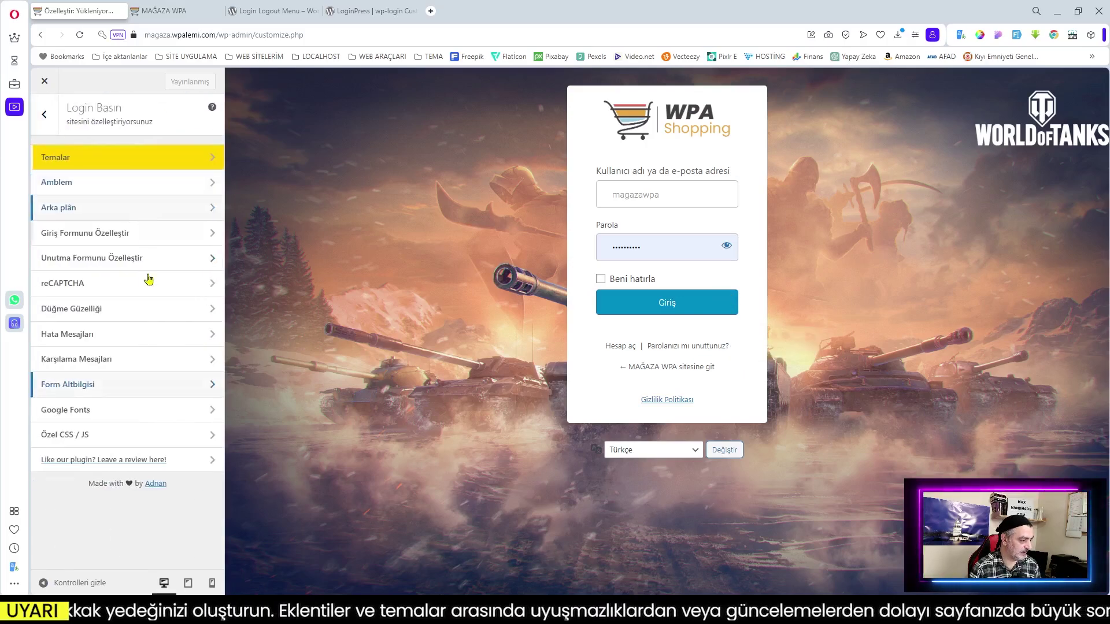
click(132, 290)
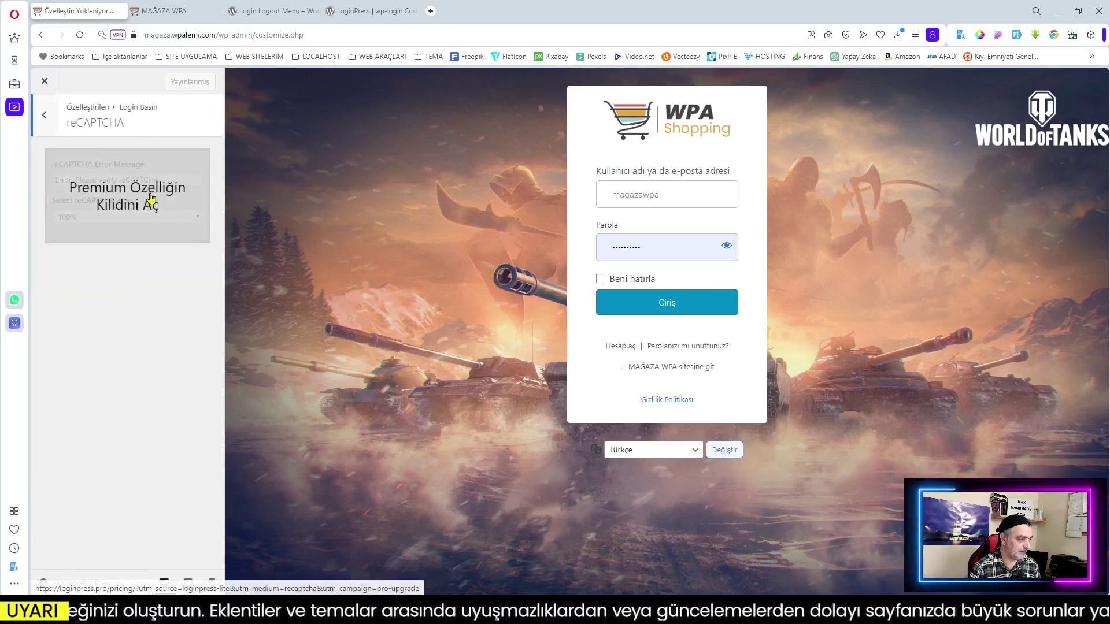
click(44, 115)
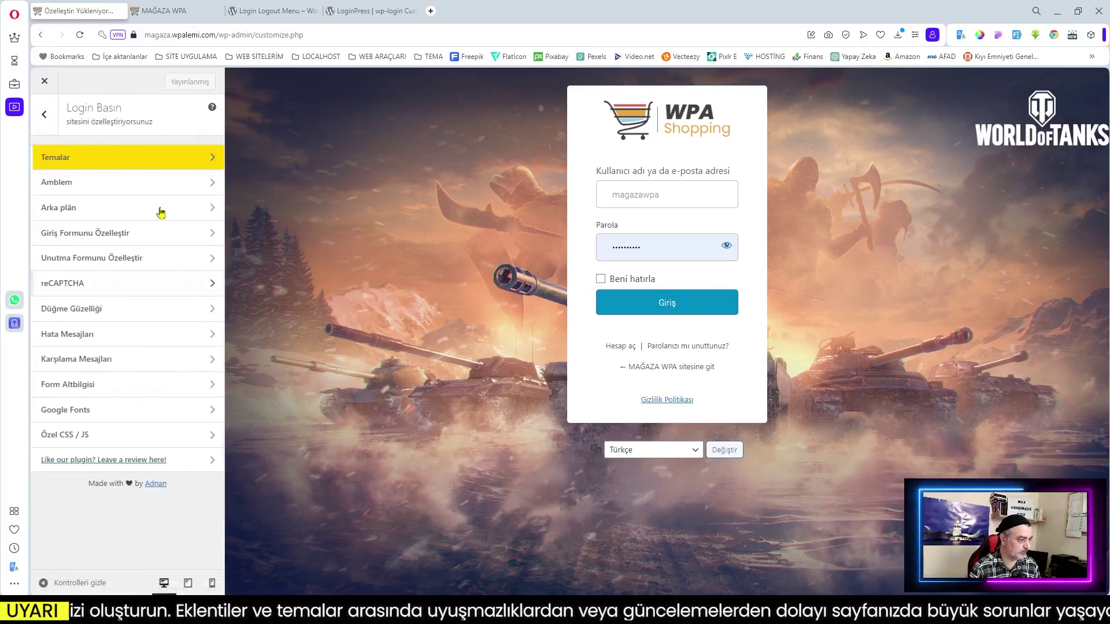
Step: Open the button customisation section (Düğme Güzelliği) and set the login button colour to #0c0c0c
click(150, 316)
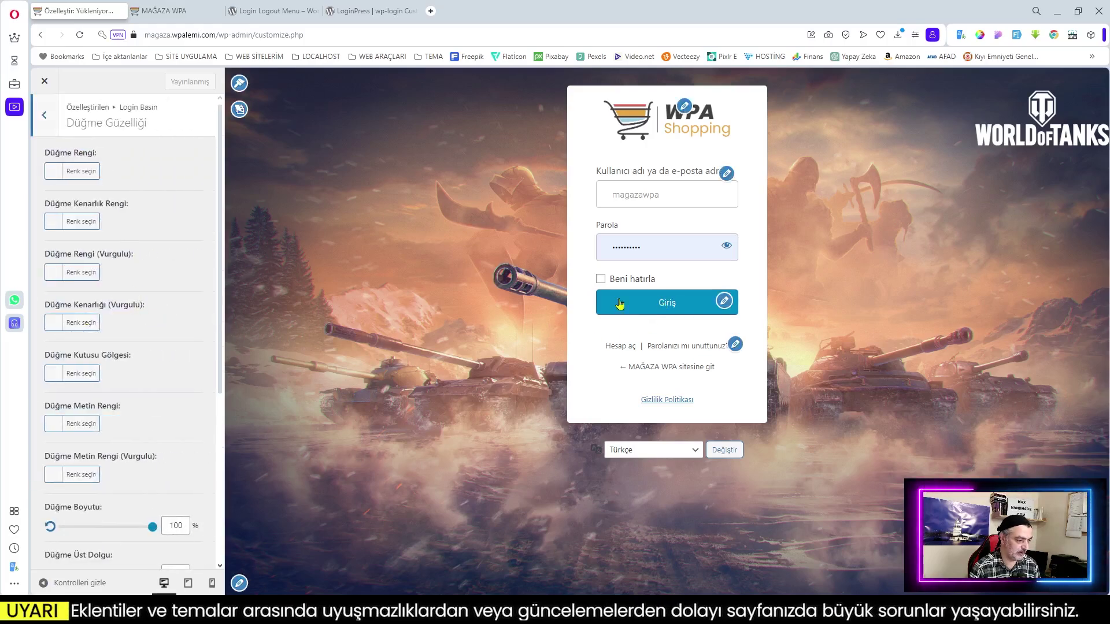
scroll(161, 317, down, 4)
scroll(160, 318, up, 4)
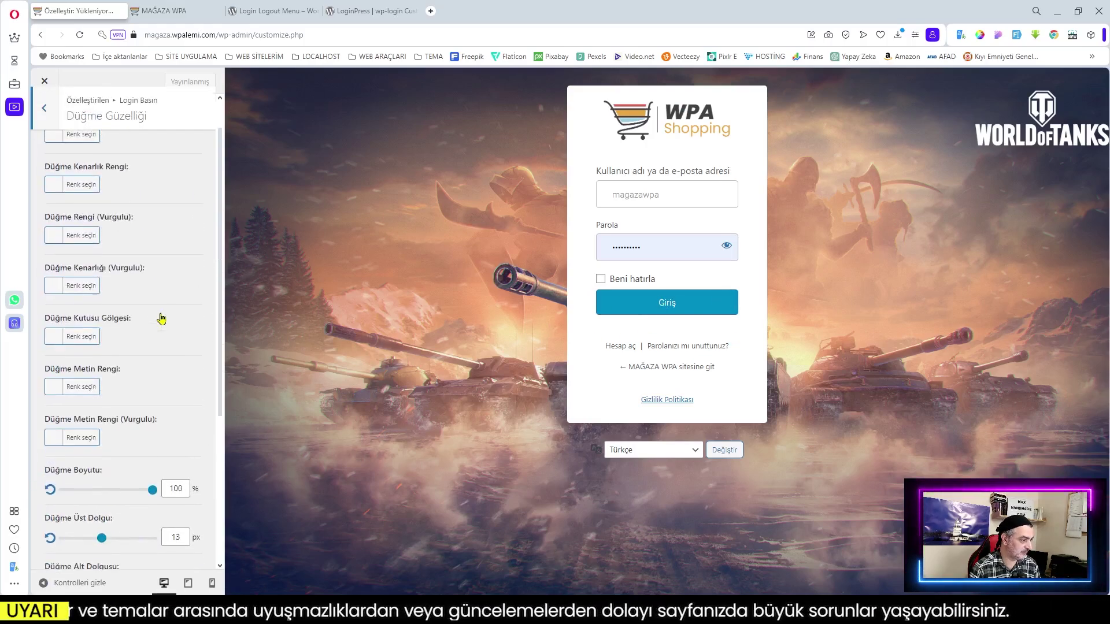
scroll(171, 254, up, 1)
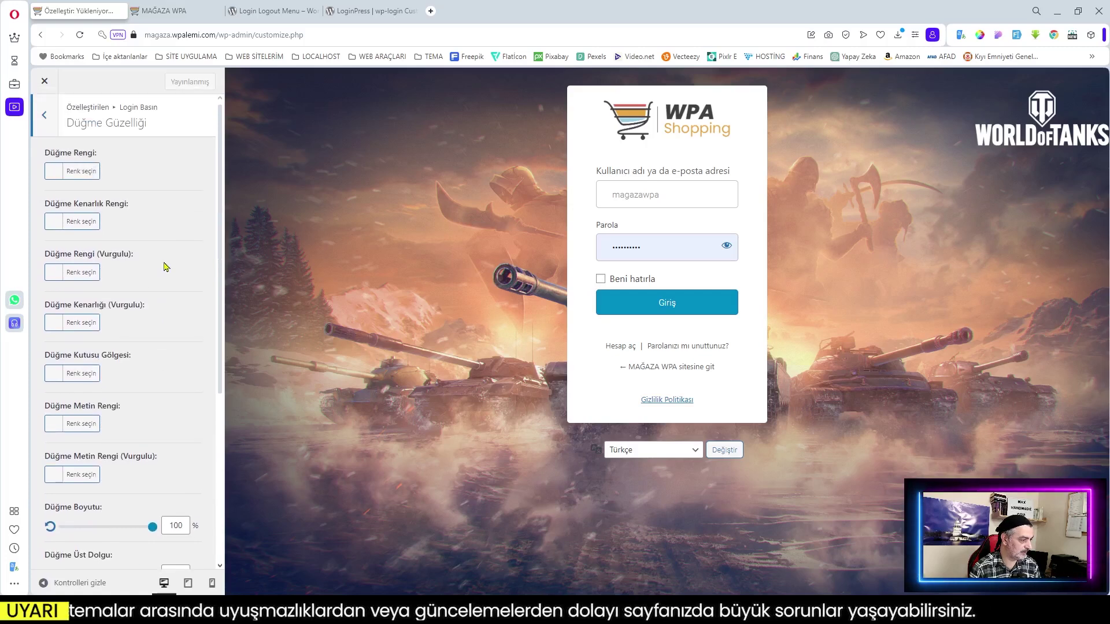
click(60, 172)
mouse_move(79, 277)
mouse_down()
mouse_move(67, 286)
mouse_move(119, 248)
mouse_move(115, 275)
mouse_move(65, 293)
mouse_up()
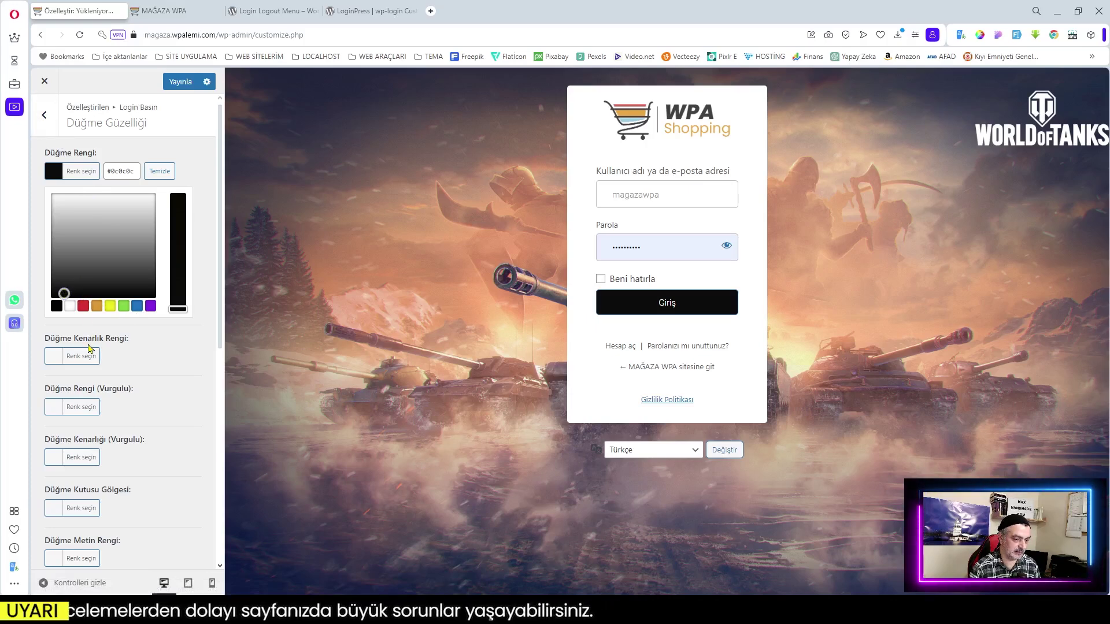
Step: Set the login button's border colour to red #dd3333 and return to the LoginPress section list
click(55, 356)
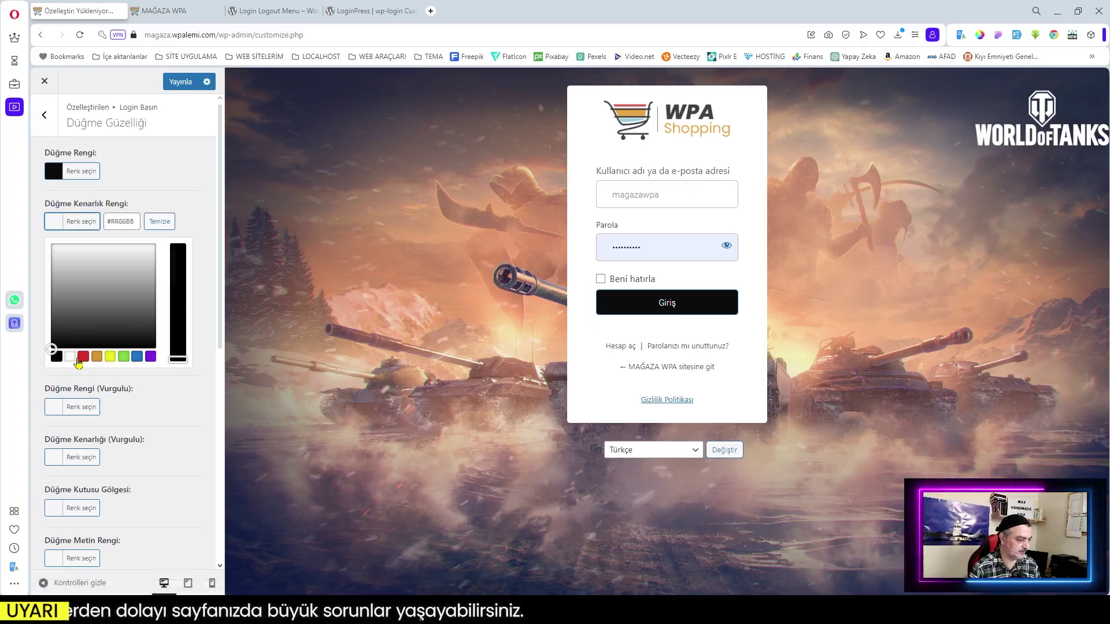
click(69, 357)
click(83, 357)
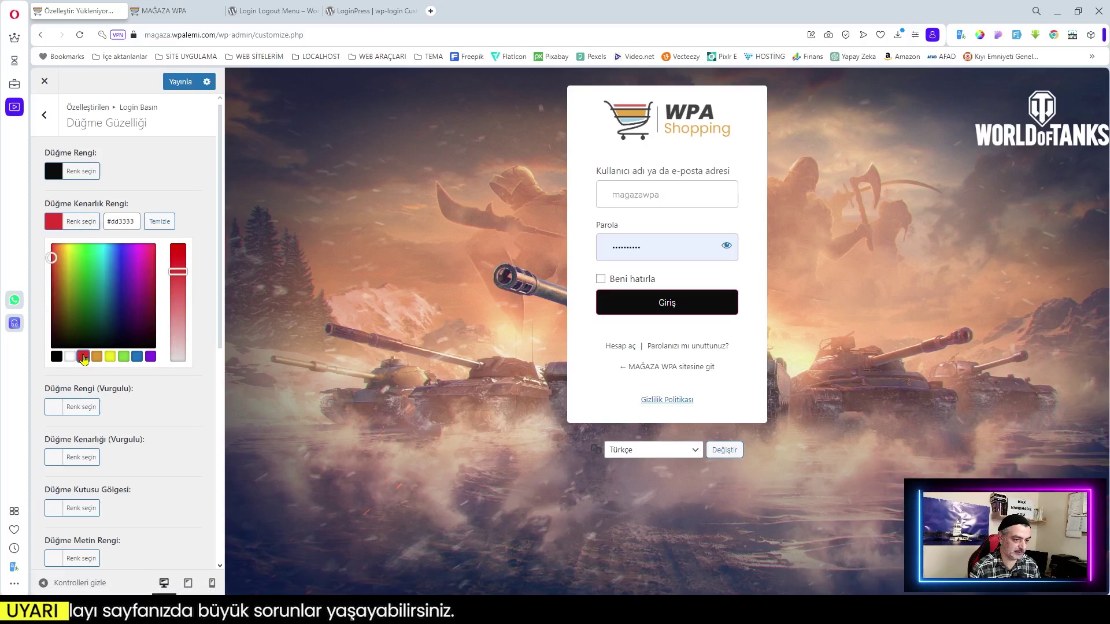
click(168, 401)
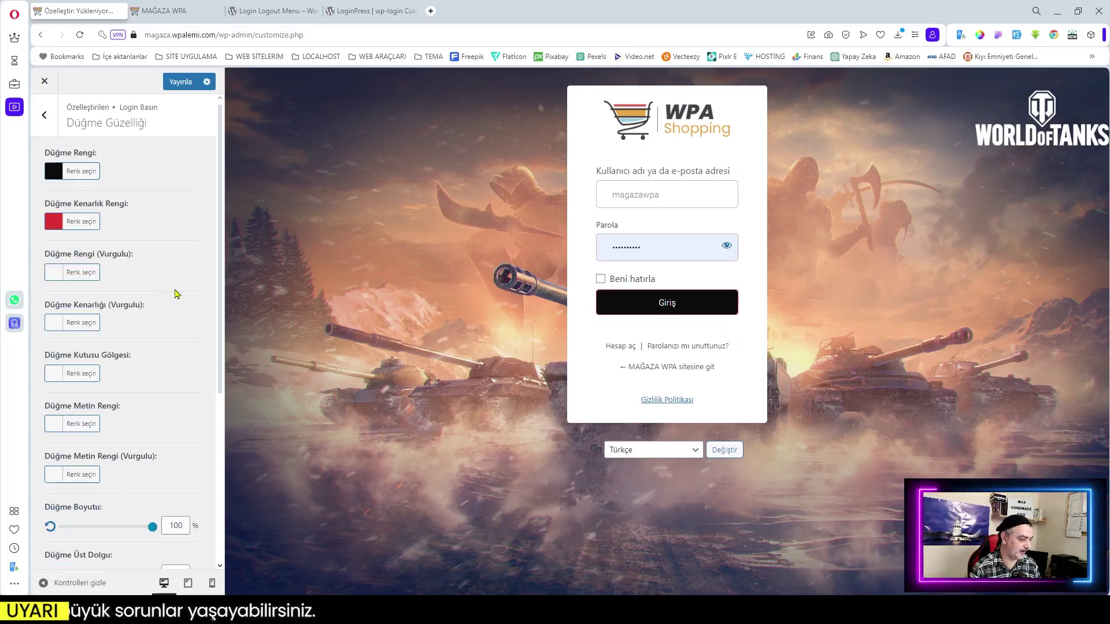
scroll(172, 323, down, 1)
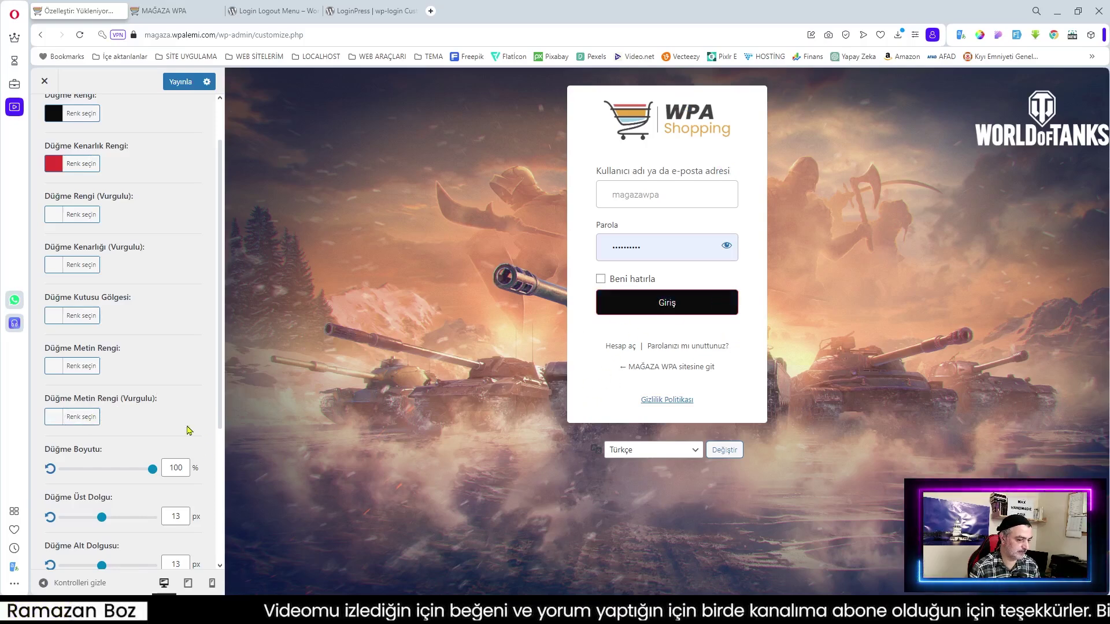
scroll(151, 371, down, 4)
scroll(151, 372, up, 5)
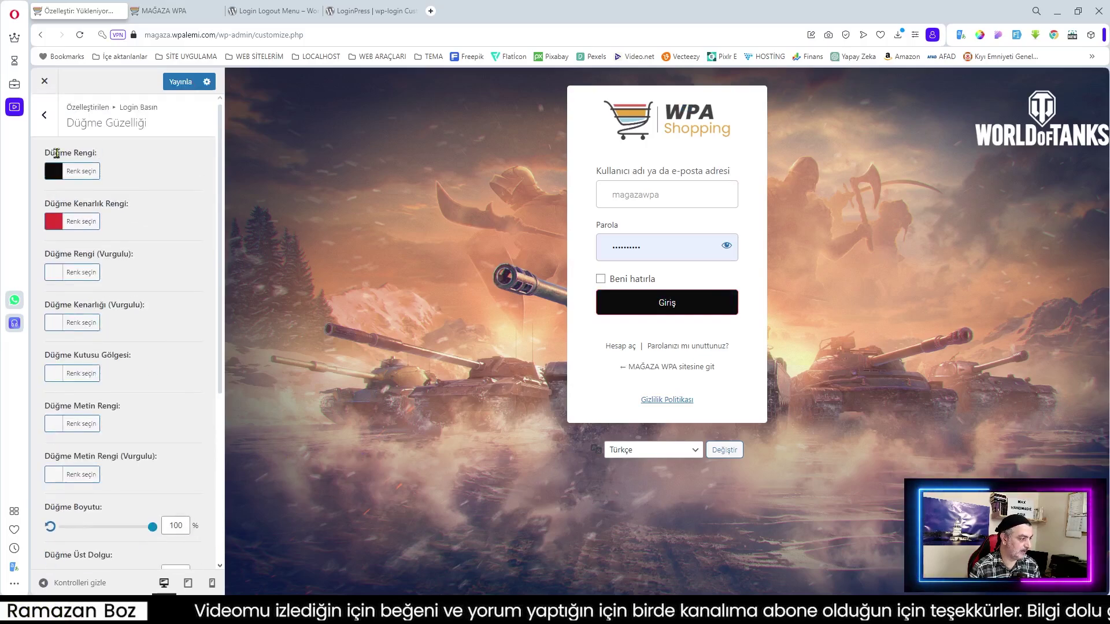
click(44, 114)
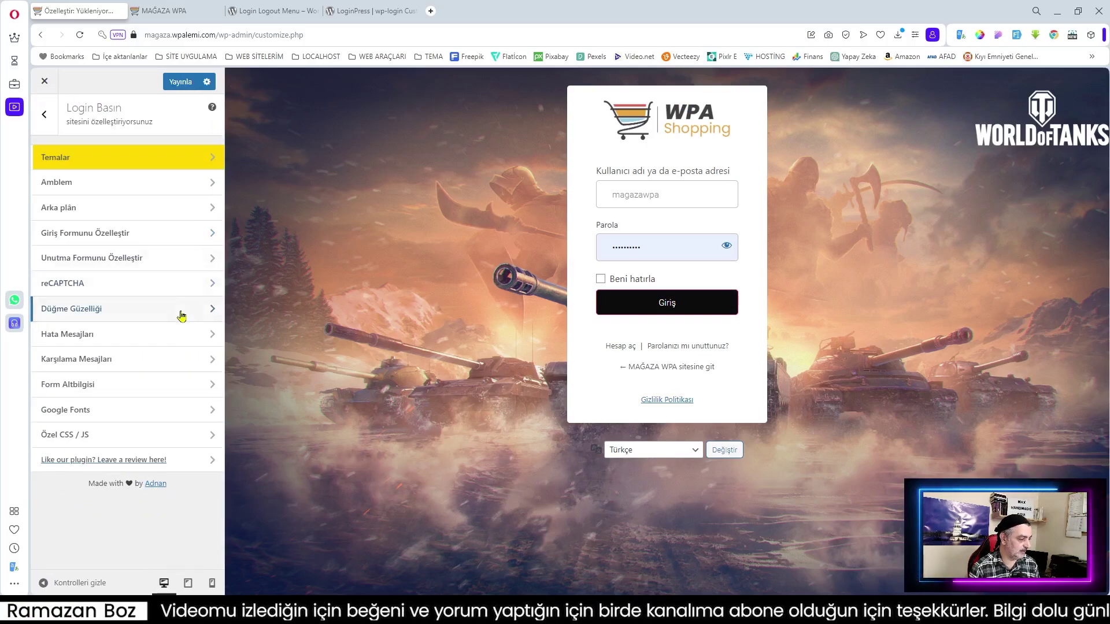
Step: Examine the error message and welcome message sections, leaving their texts as they are, and return to the section list
click(95, 334)
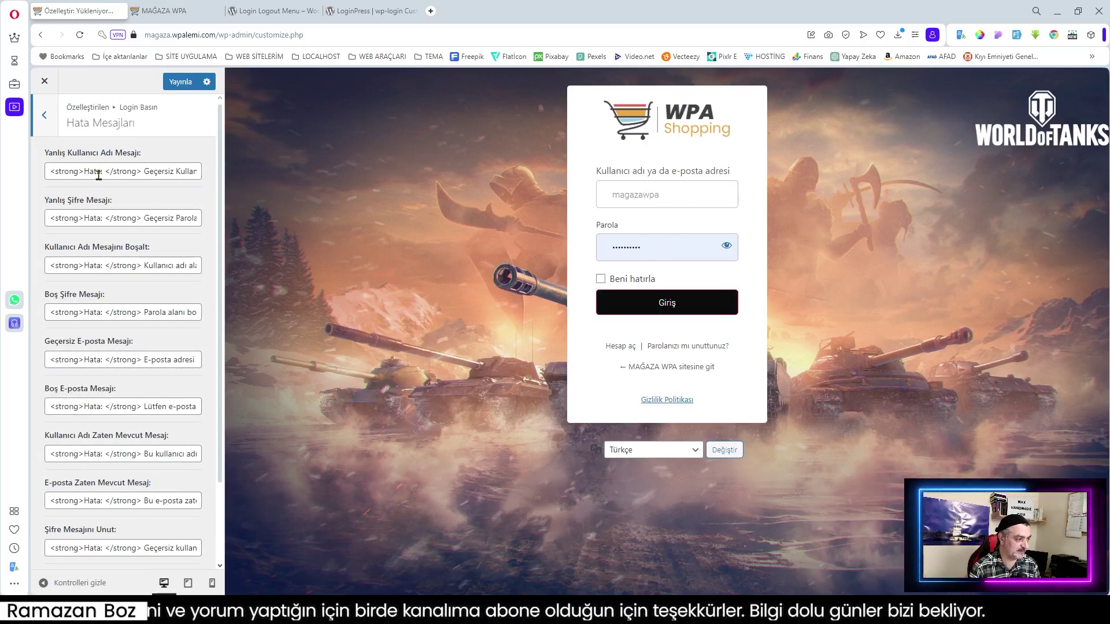
drag(67, 175, 218, 182)
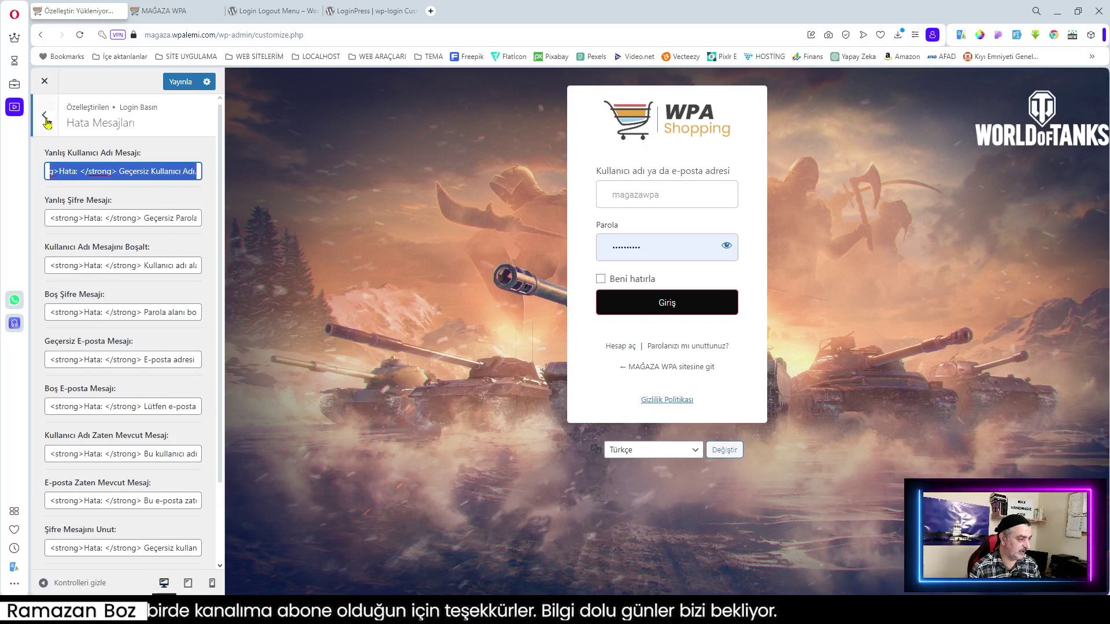
scroll(144, 297, down, 3)
scroll(128, 300, up, 3)
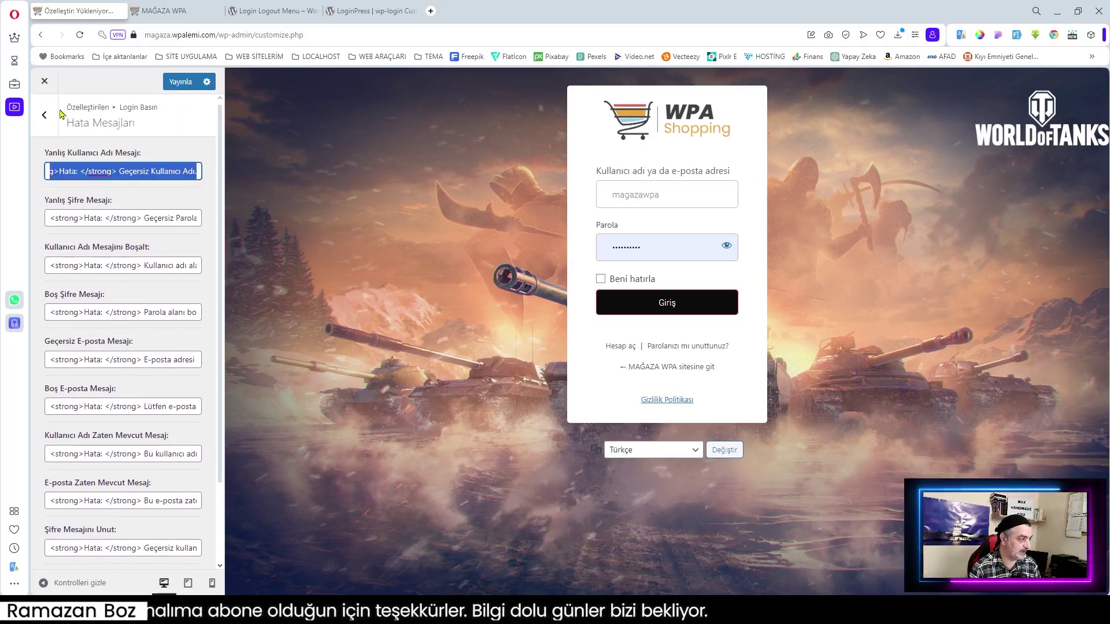
click(46, 115)
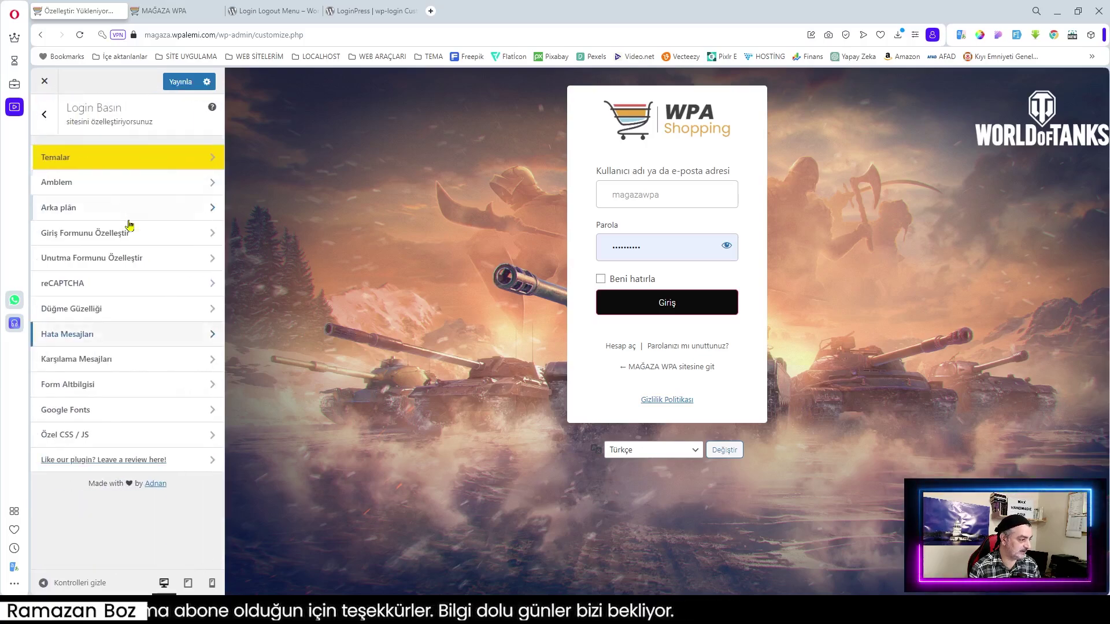
click(78, 364)
click(126, 171)
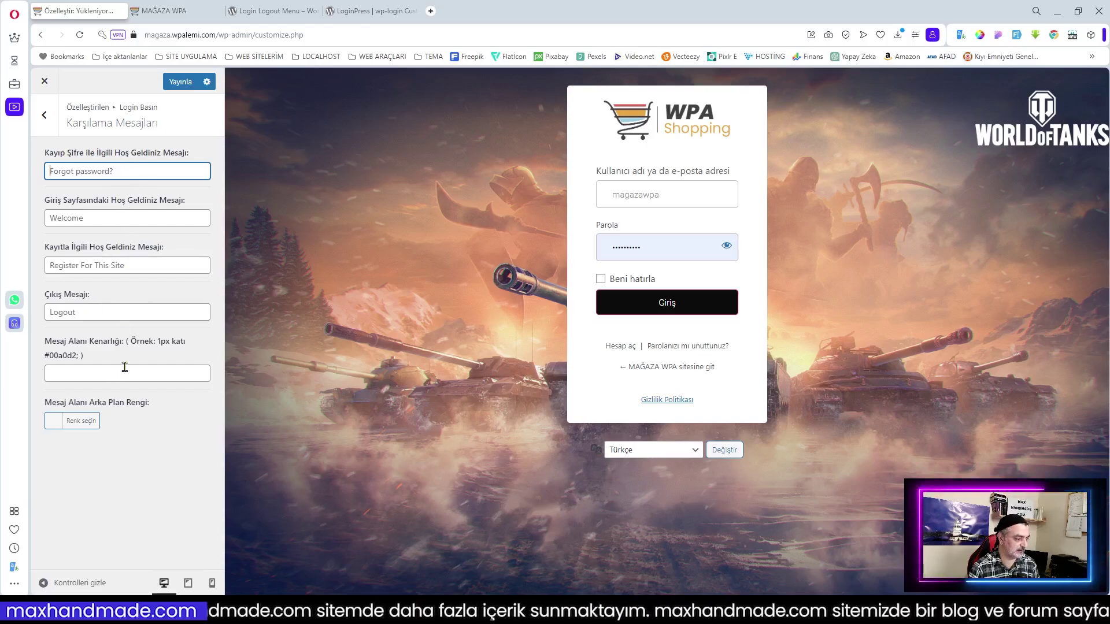
key(Escape)
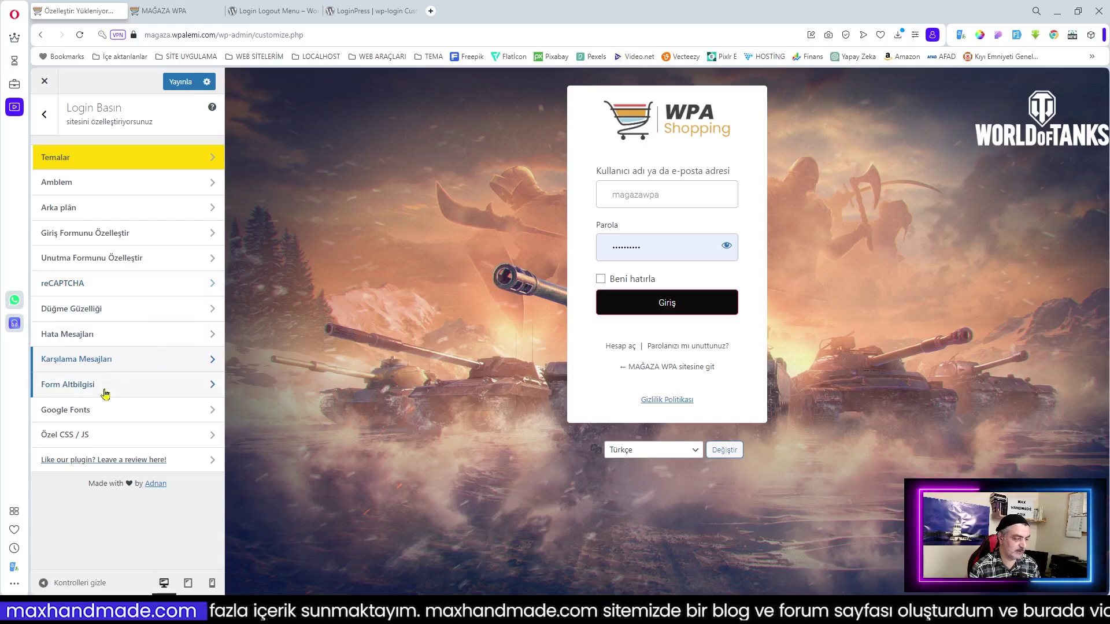
Step: Open the form footer section and try the lost-password footer text off, leaving it enabled
click(67, 385)
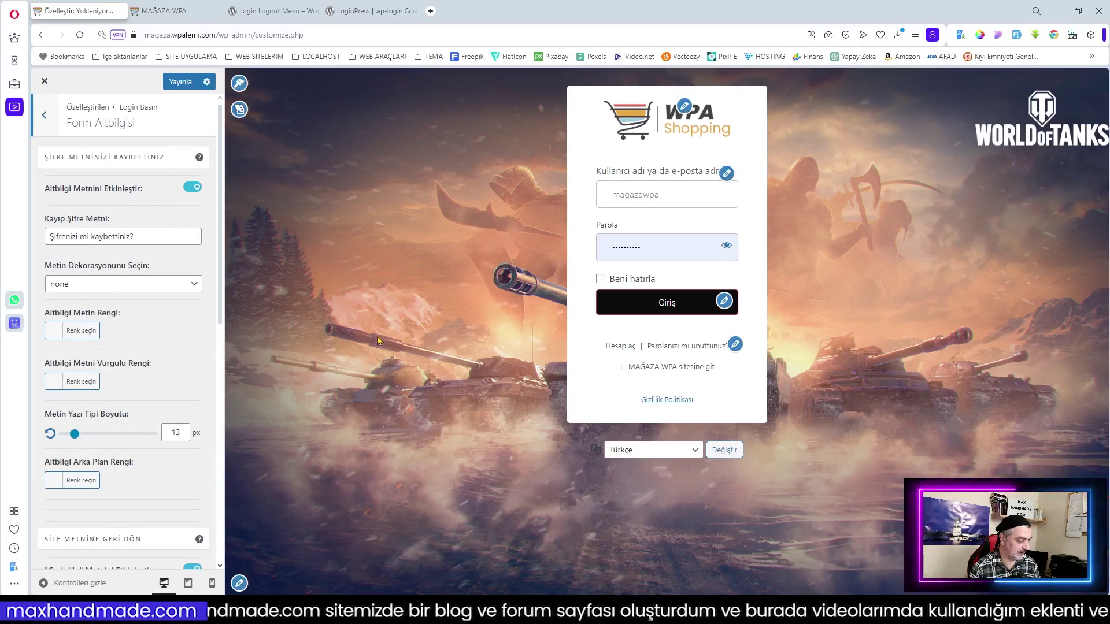
click(189, 188)
click(188, 188)
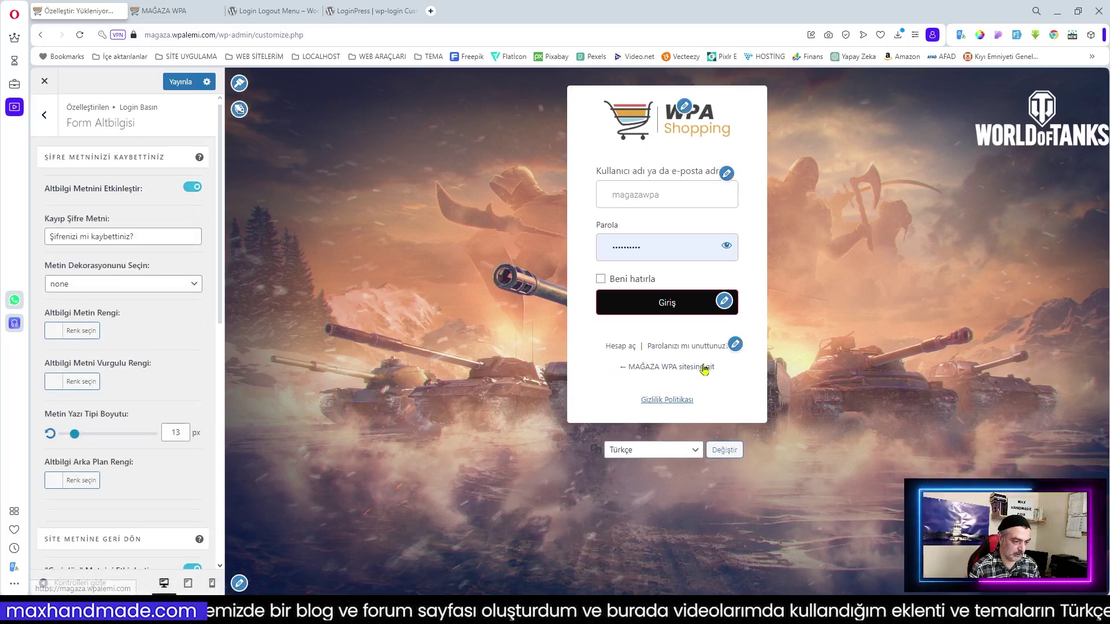
click(189, 189)
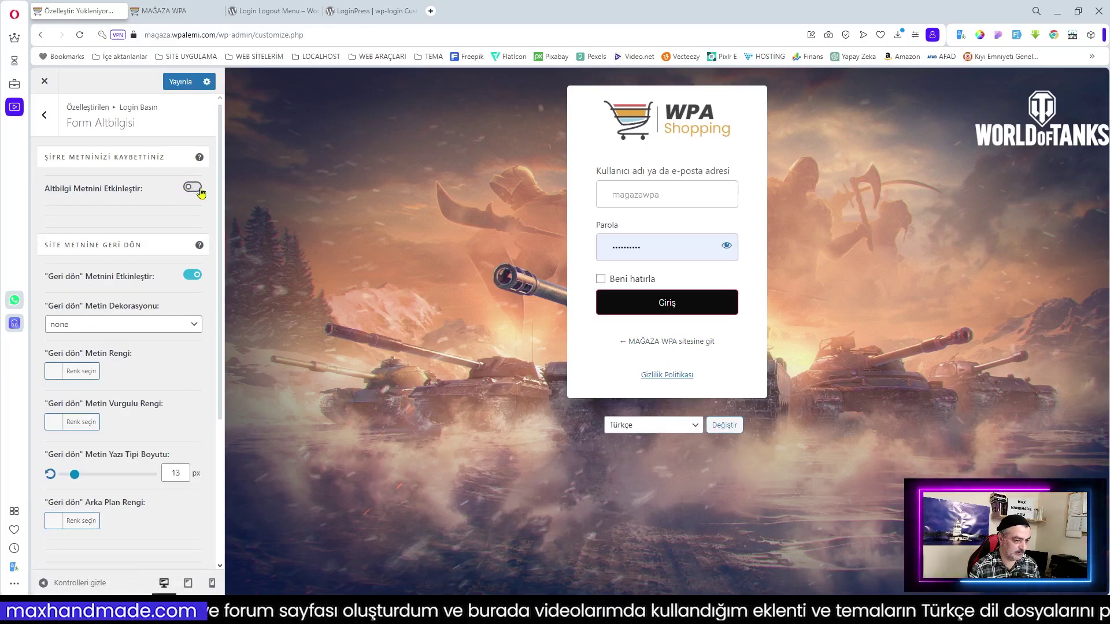
click(200, 190)
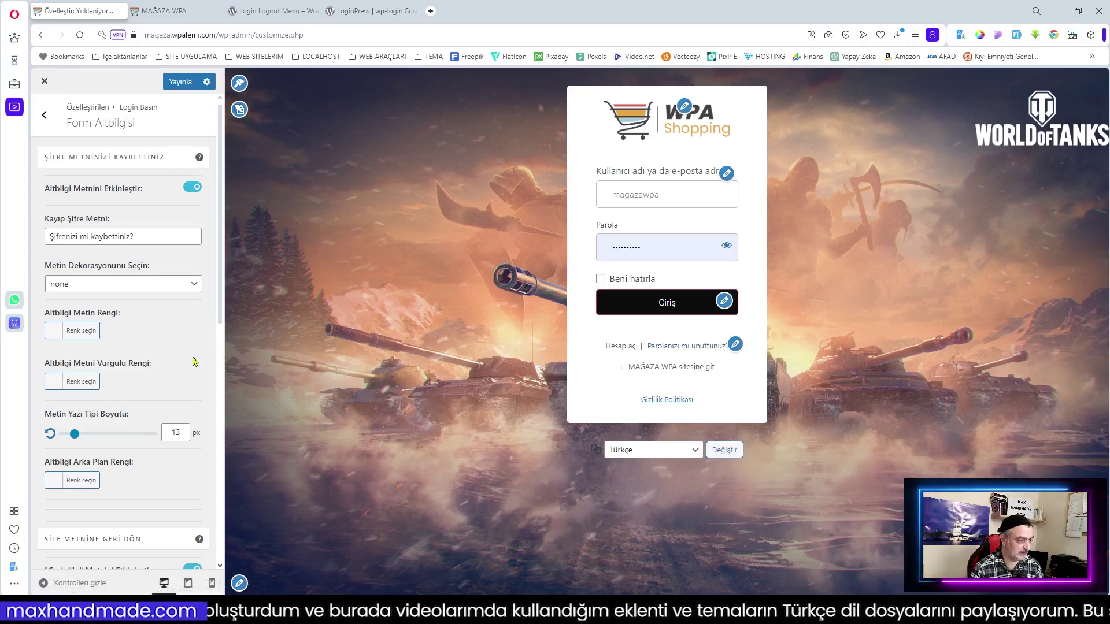
Step: Enable the copyright note (Telif Hakkı Notu) in the login page footer and keep its default text
scroll(152, 339, down, 3)
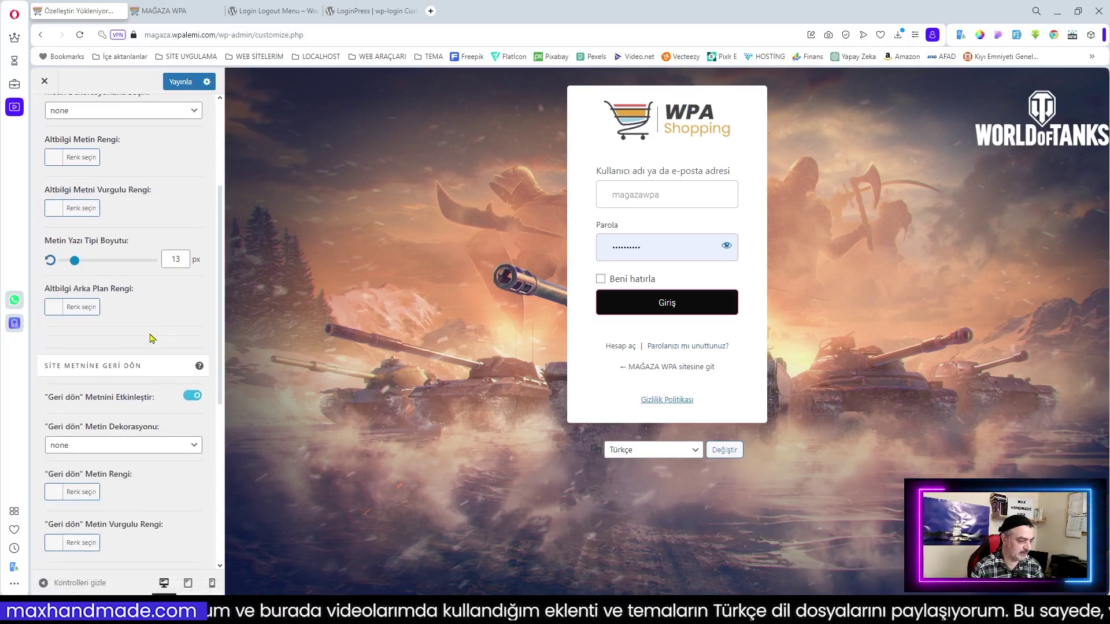
scroll(151, 338, down, 4)
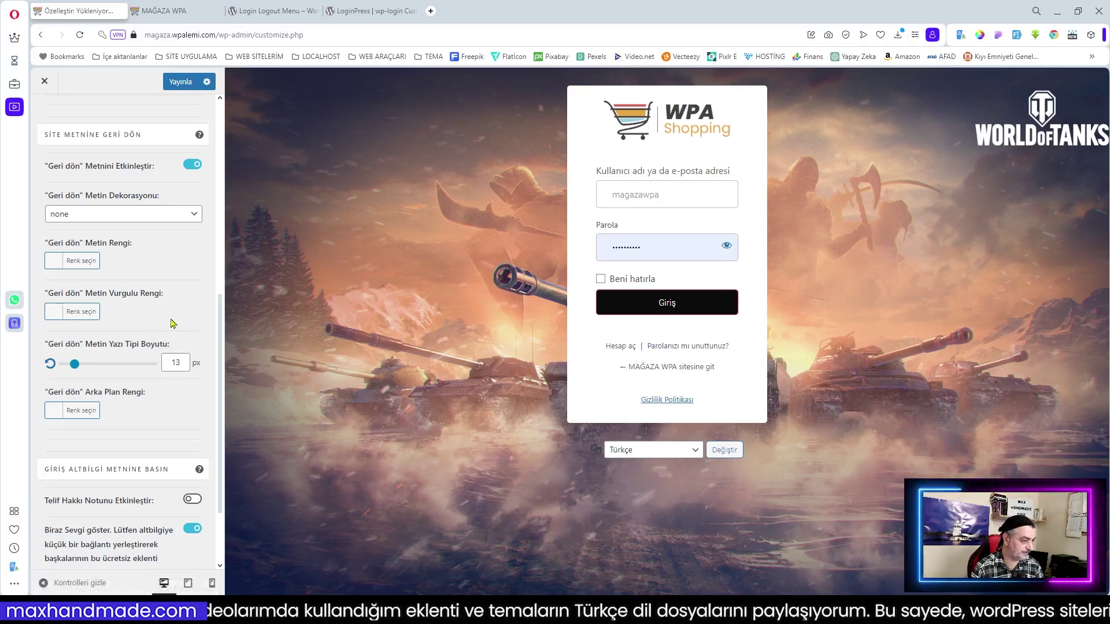
scroll(171, 324, down, 2)
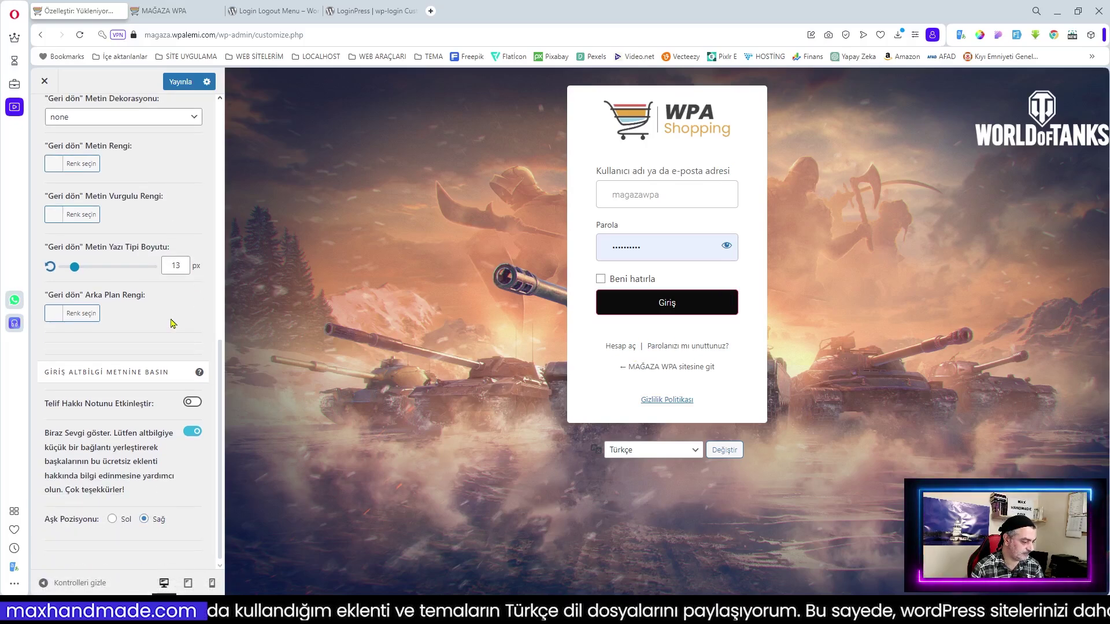
click(192, 402)
click(192, 401)
click(192, 401)
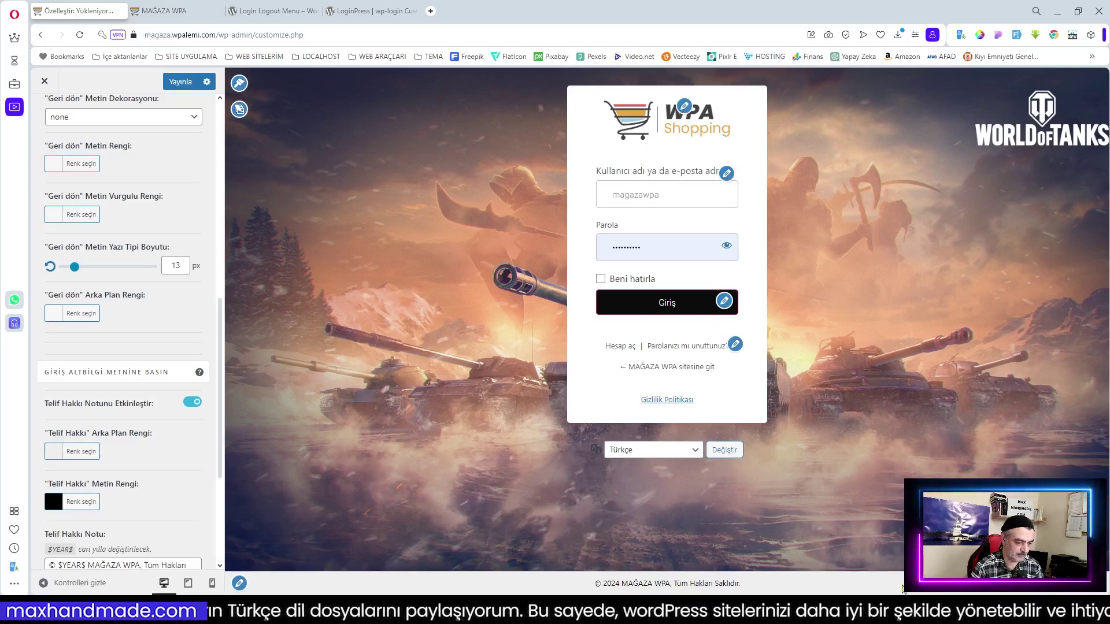
scroll(115, 492, down, 1)
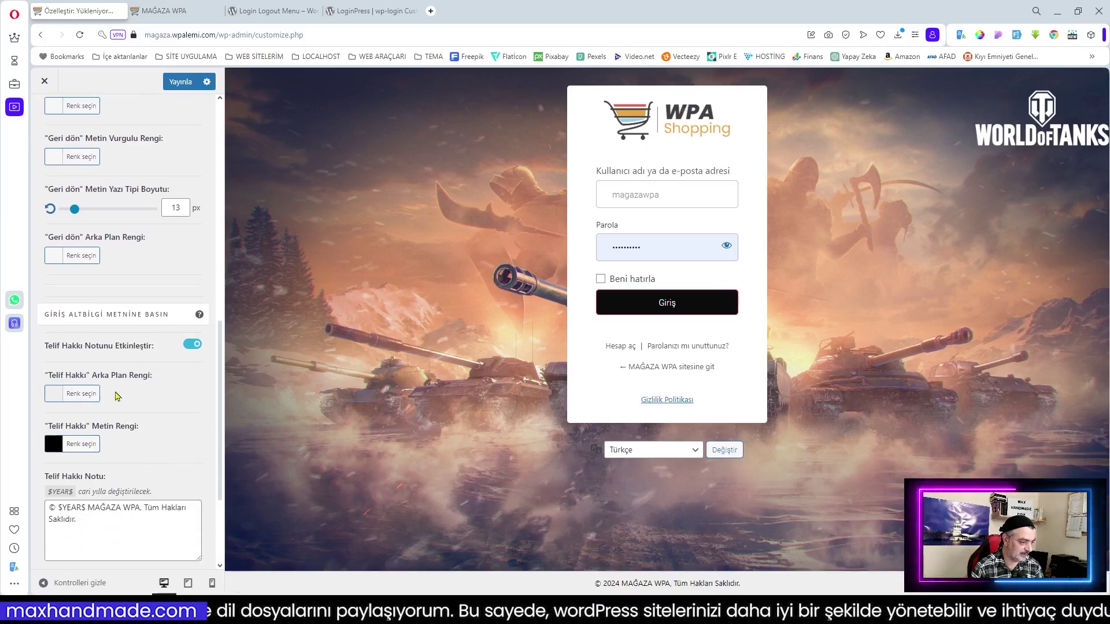
click(104, 508)
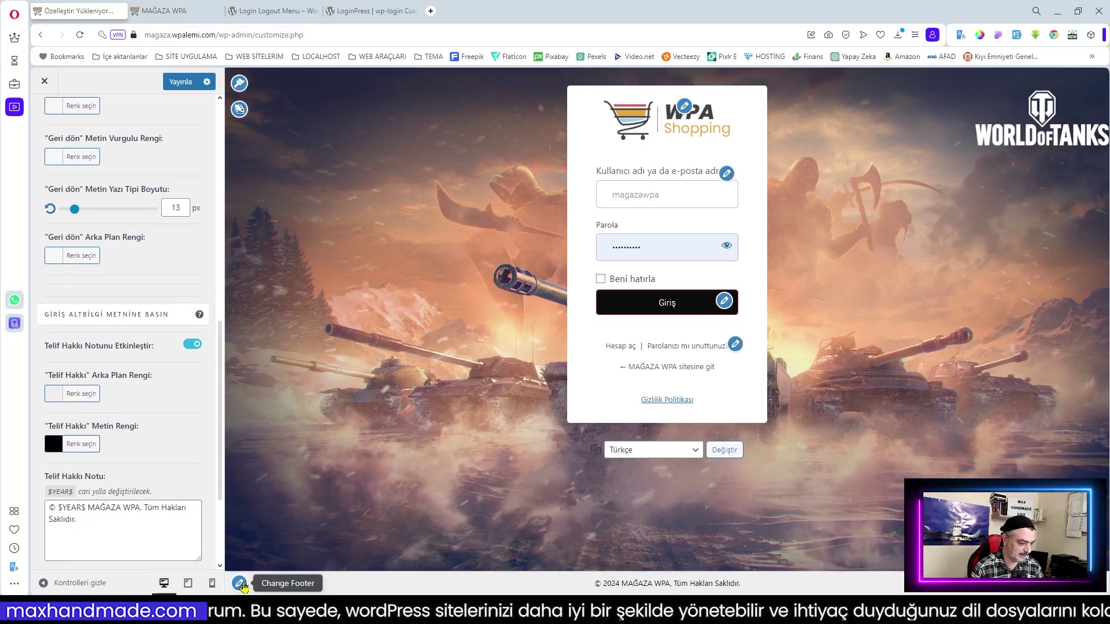
Step: Try the LoginPress footer credit's position (Aşk Pozisyonu) on Sol and set it back to Sağ
scroll(154, 519, down, 3)
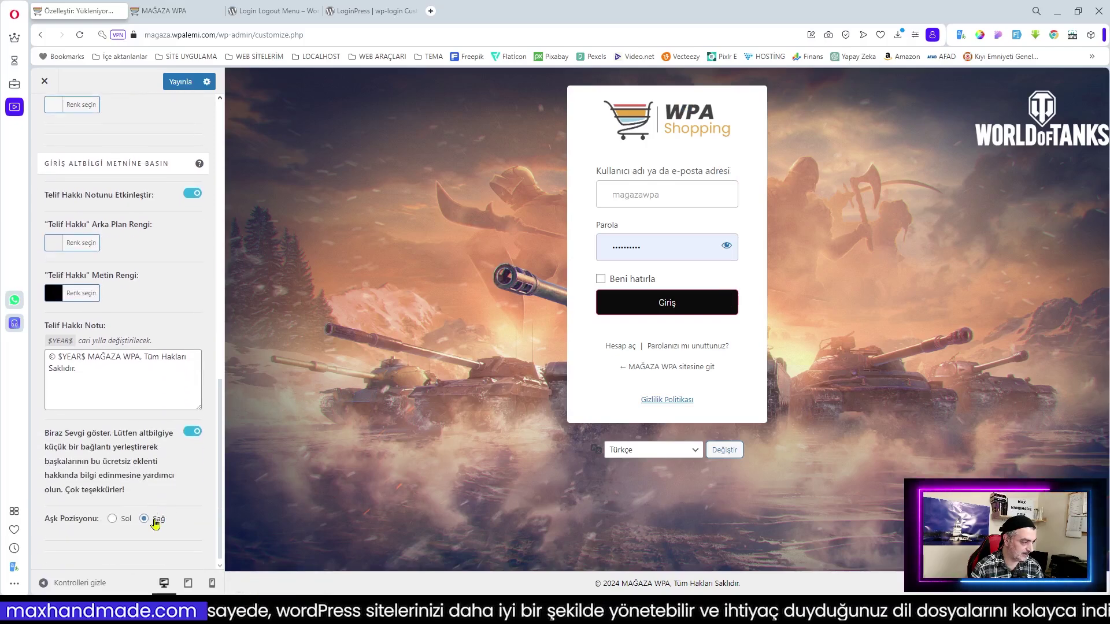
click(112, 519)
click(144, 519)
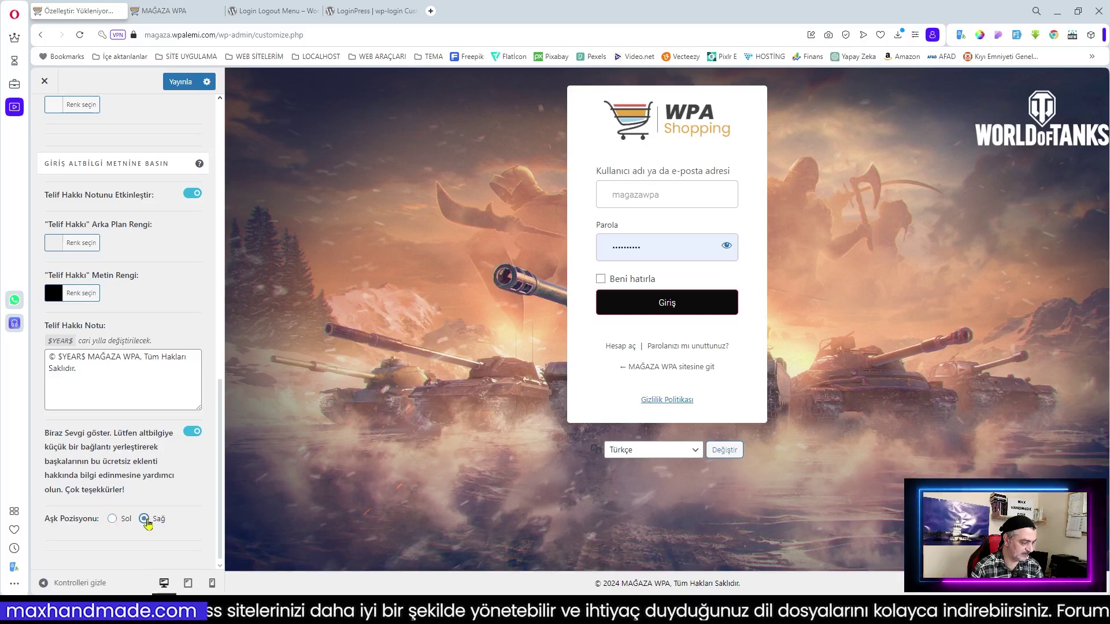
click(113, 520)
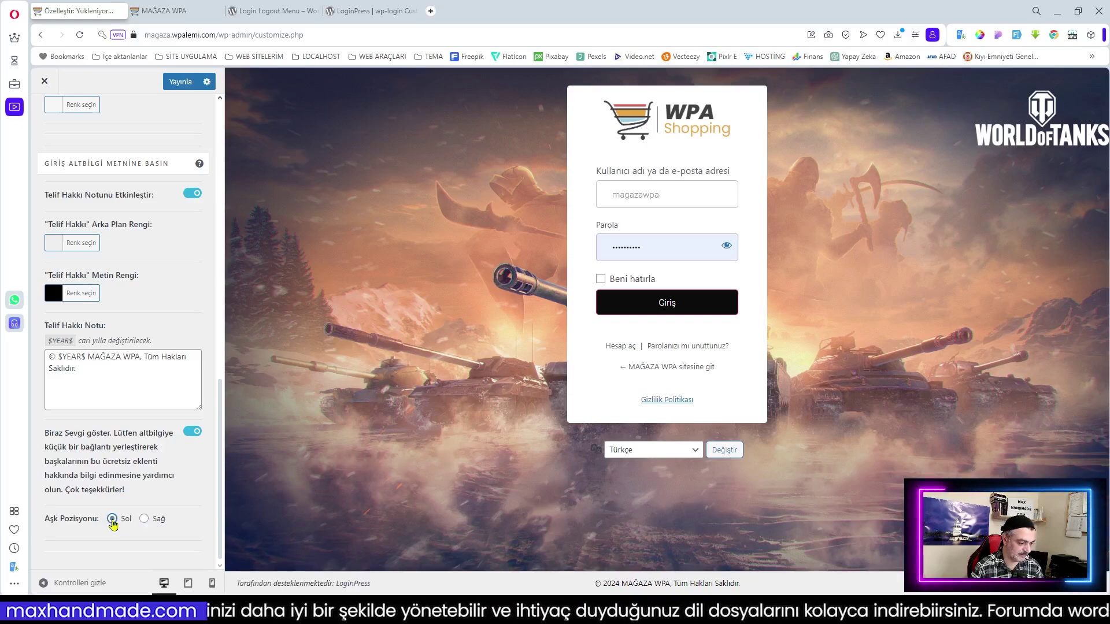
click(157, 519)
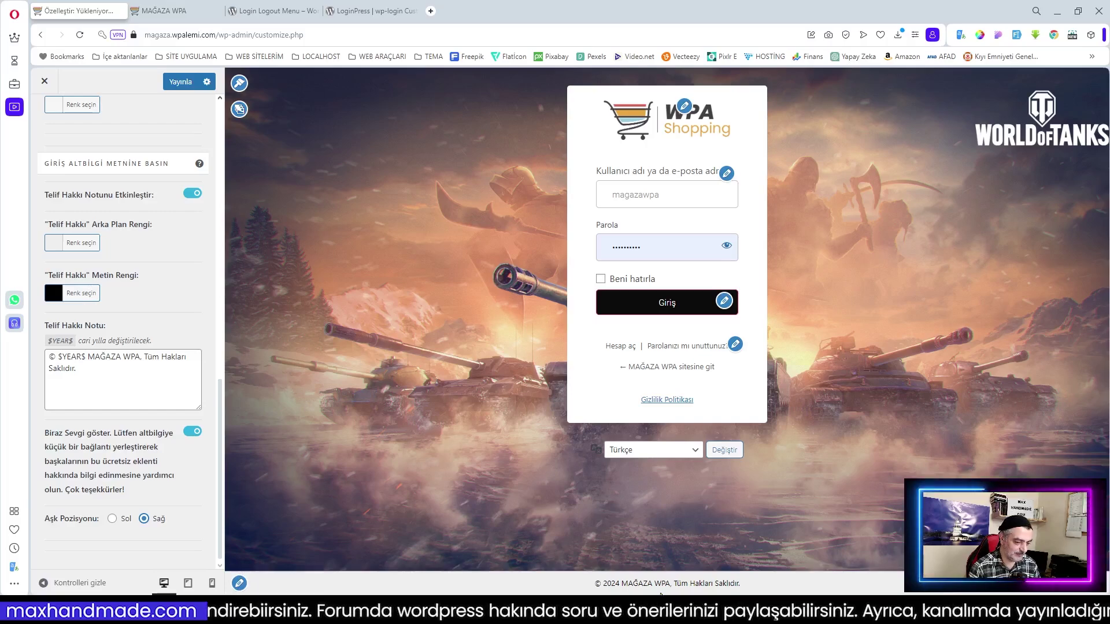
Step: Publish the button and footer changes and return to the LoginPress section list
click(104, 375)
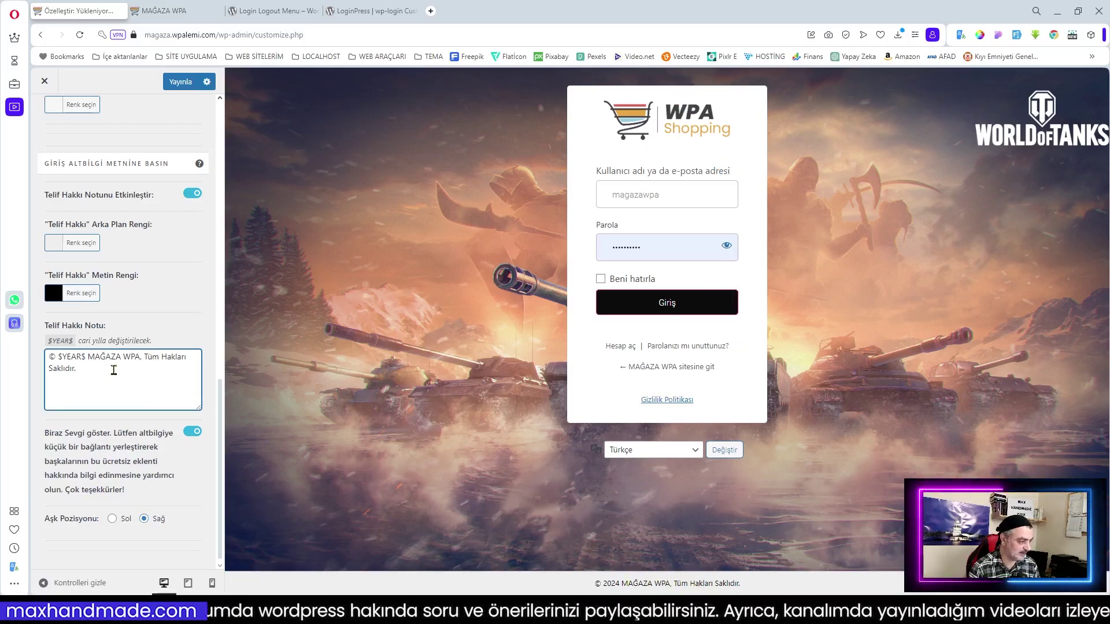
scroll(118, 376, up, 2)
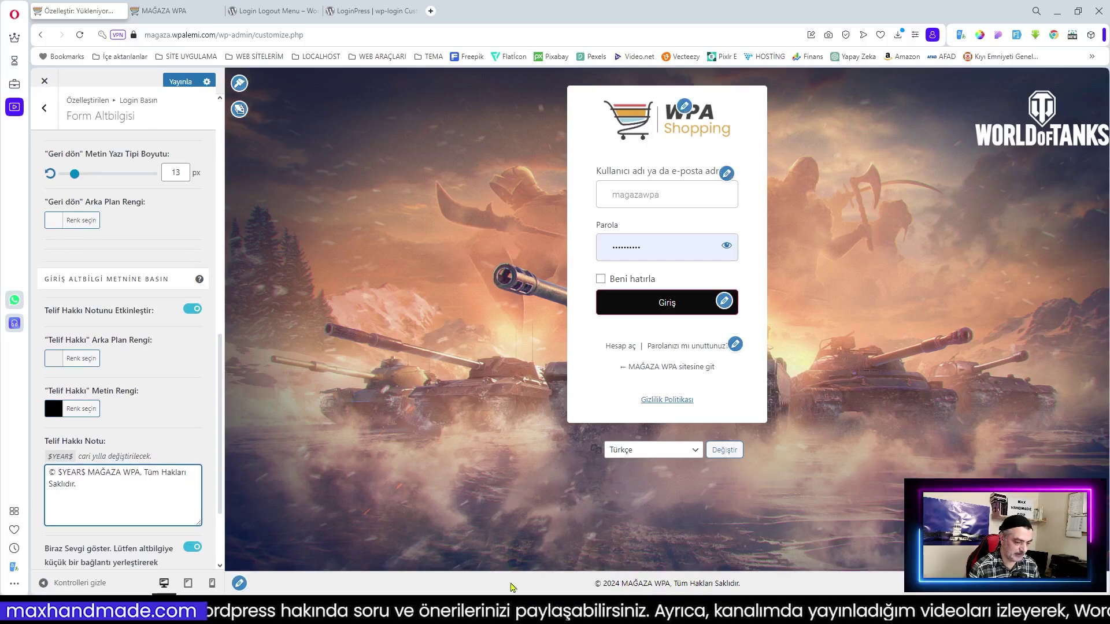
scroll(149, 432, up, 6)
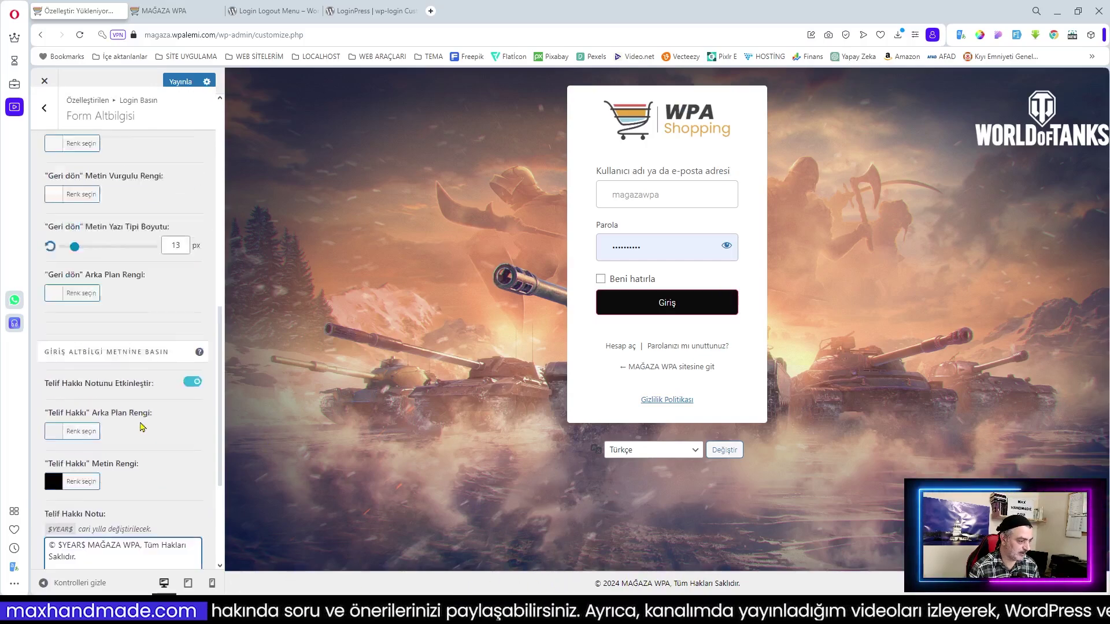
scroll(149, 432, up, 1)
click(179, 82)
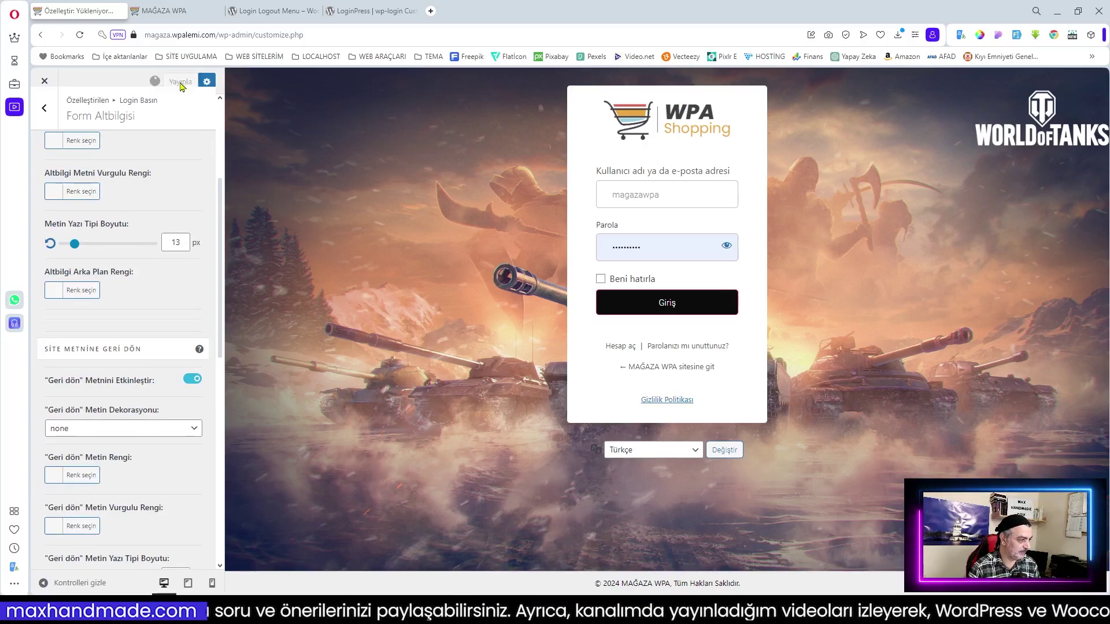
click(47, 113)
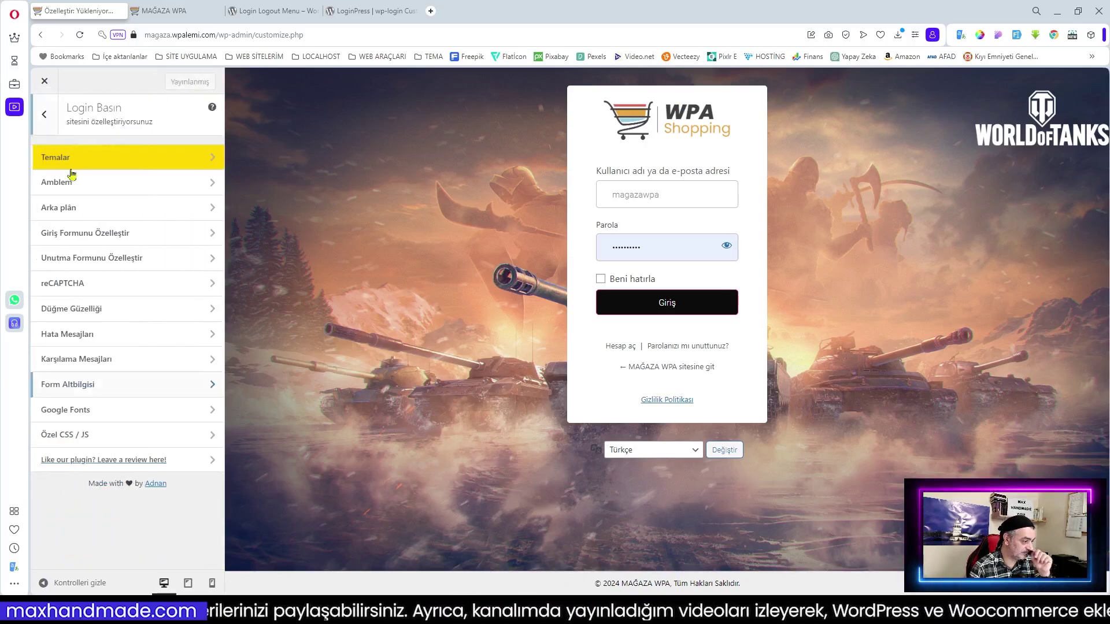
Step: Examine the Google Fonts and custom CSS / JS sections without changing them and return to the section list
click(115, 411)
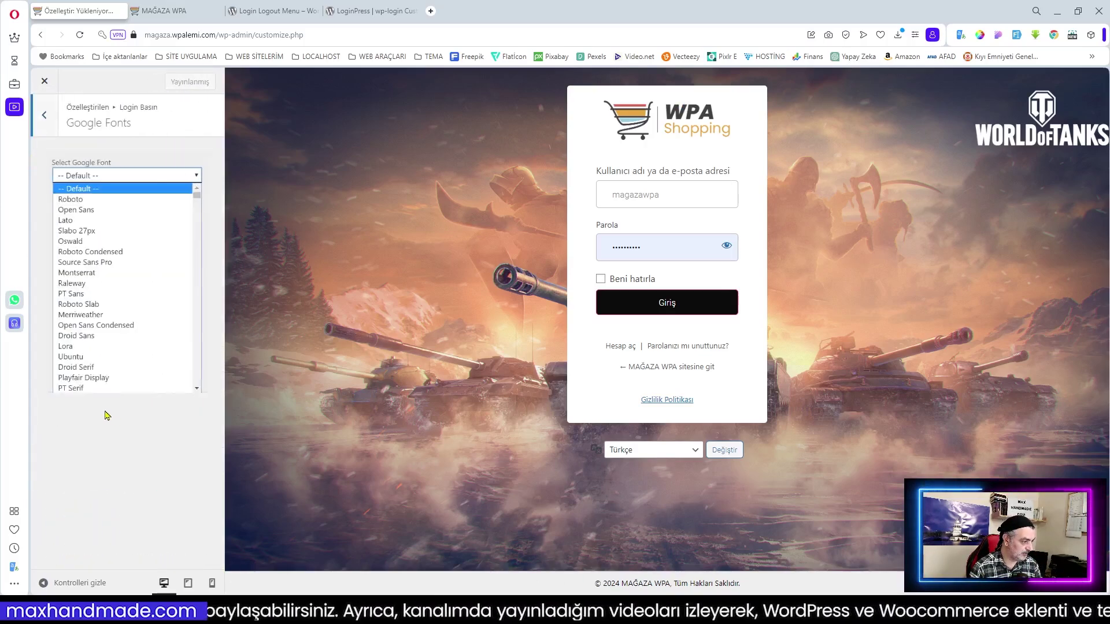
click(45, 115)
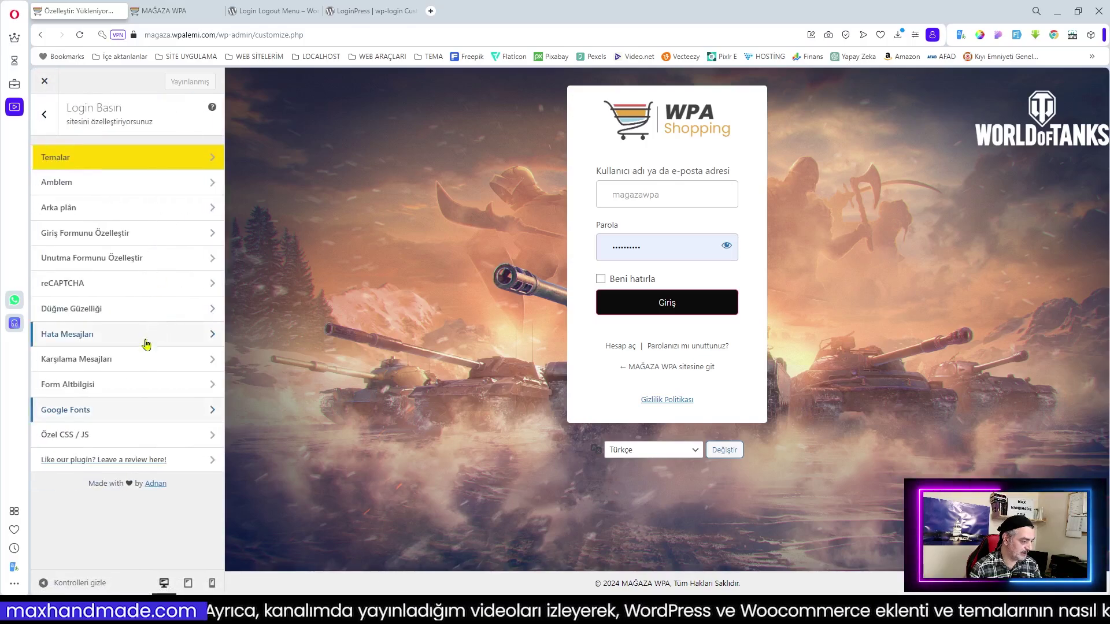
click(109, 442)
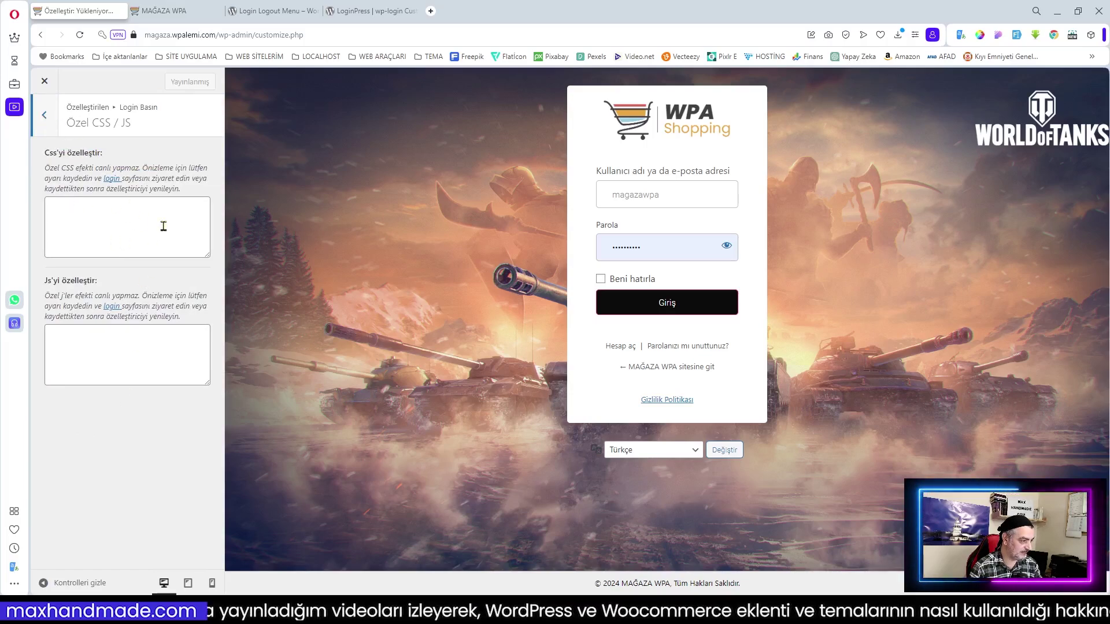
click(46, 117)
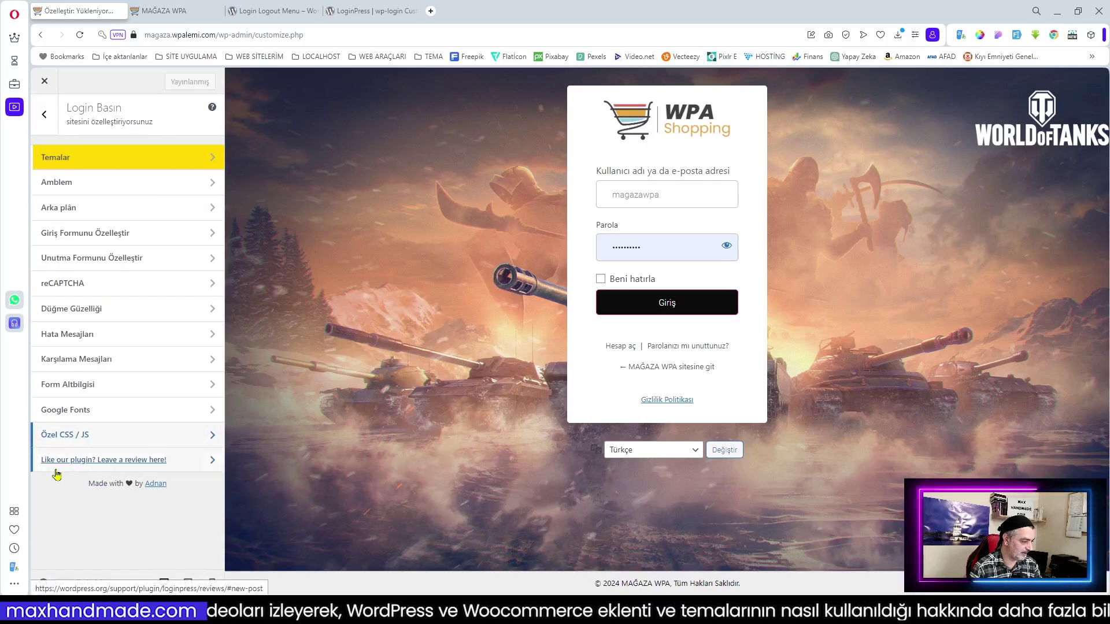